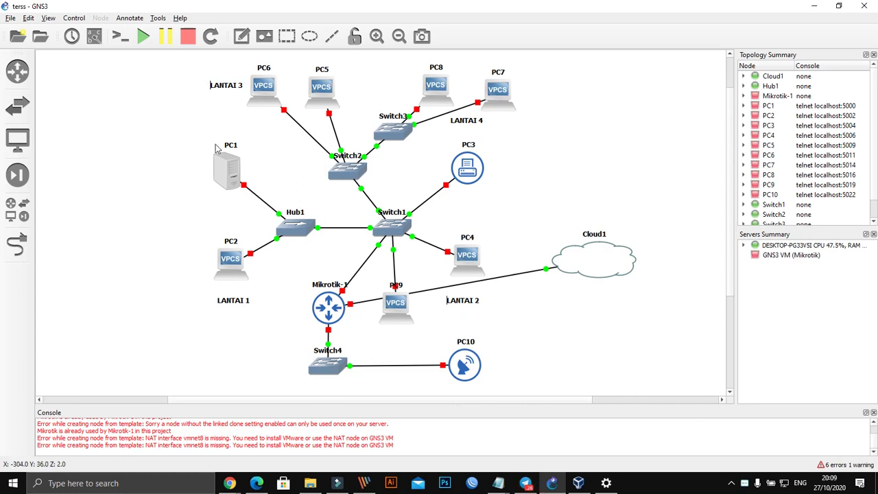
Step: Create a blank GNS3 project called STATIC_DHCP from the File menu
left_click(10, 19)
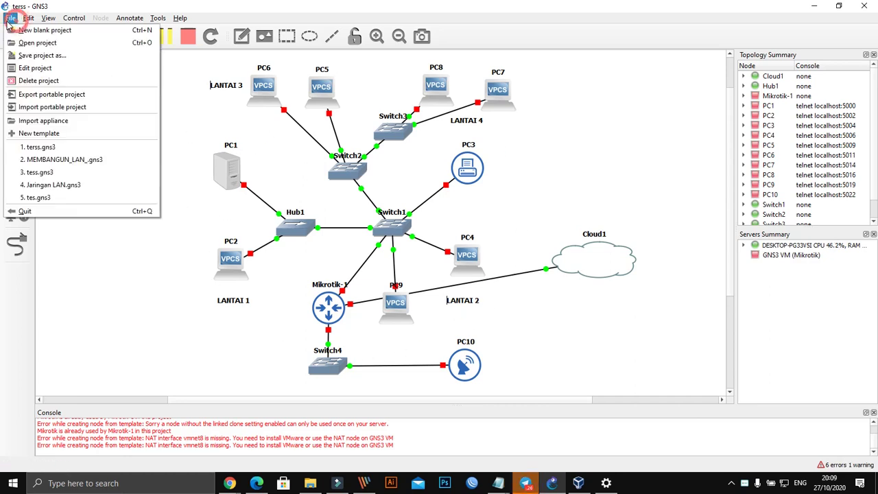
left_click(41, 30)
double_click(316, 193)
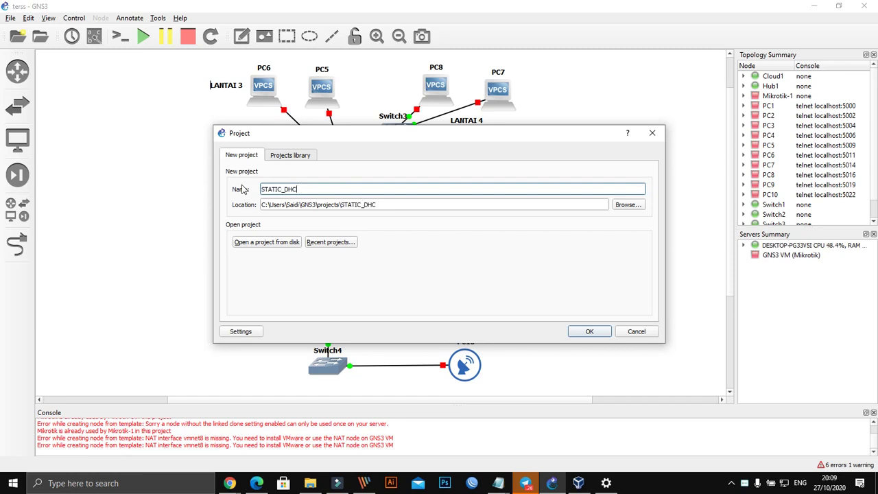
key("Return")
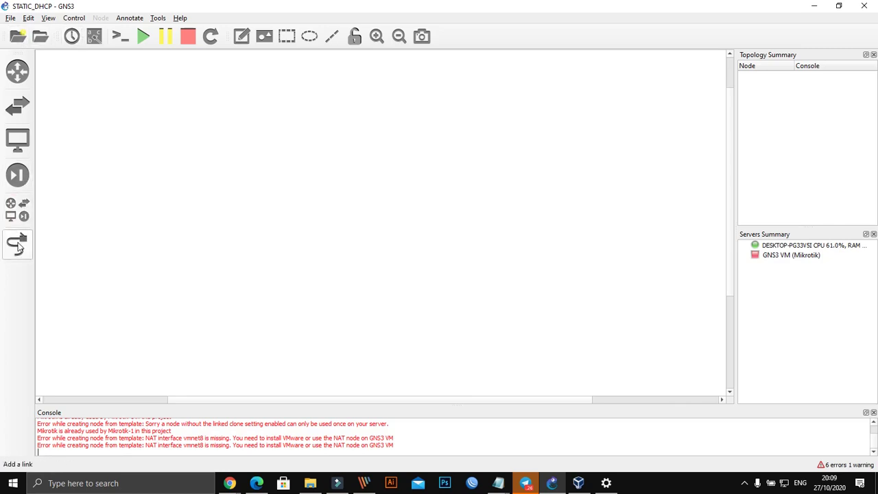
left_click(606, 483)
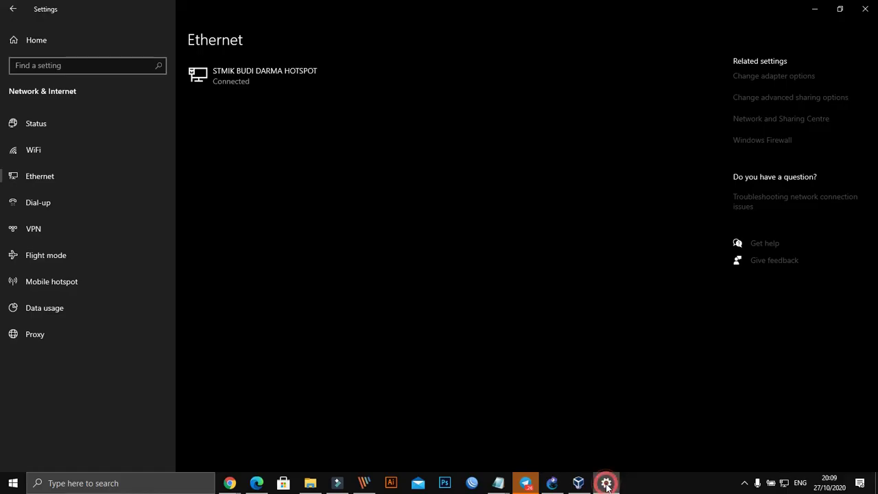
left_click(606, 483)
left_click(579, 484)
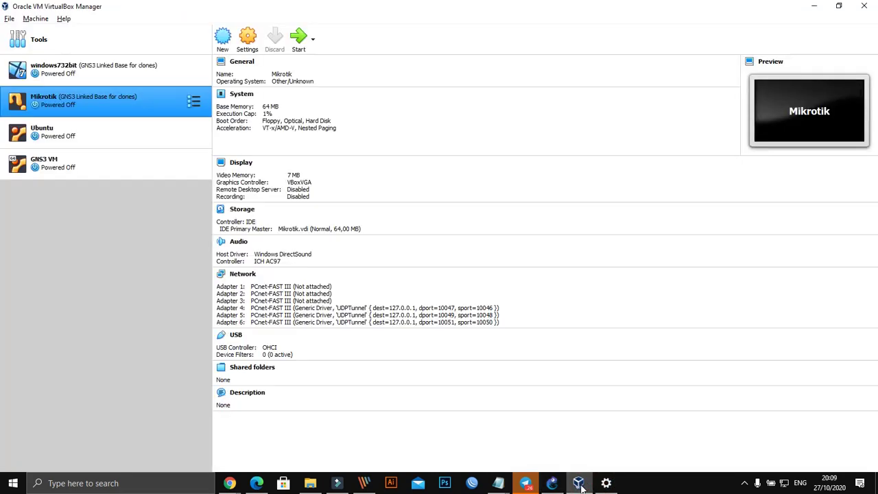
left_click(580, 484)
left_click(557, 484)
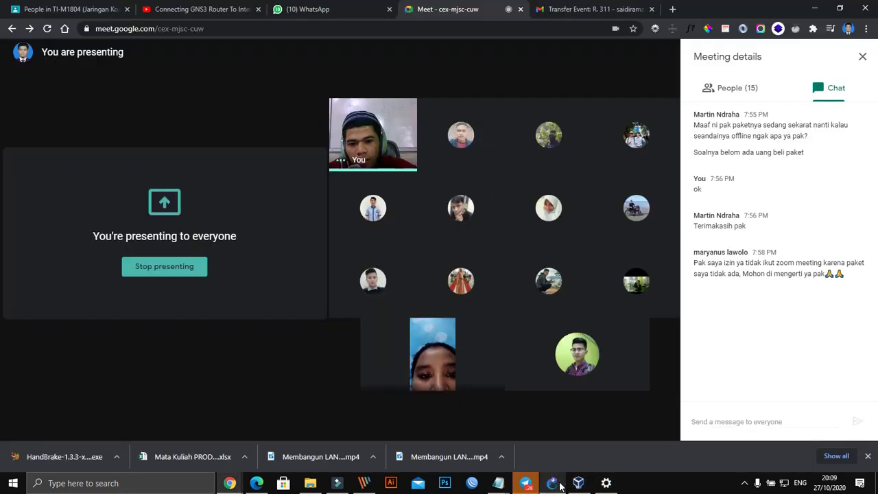
left_click(558, 485)
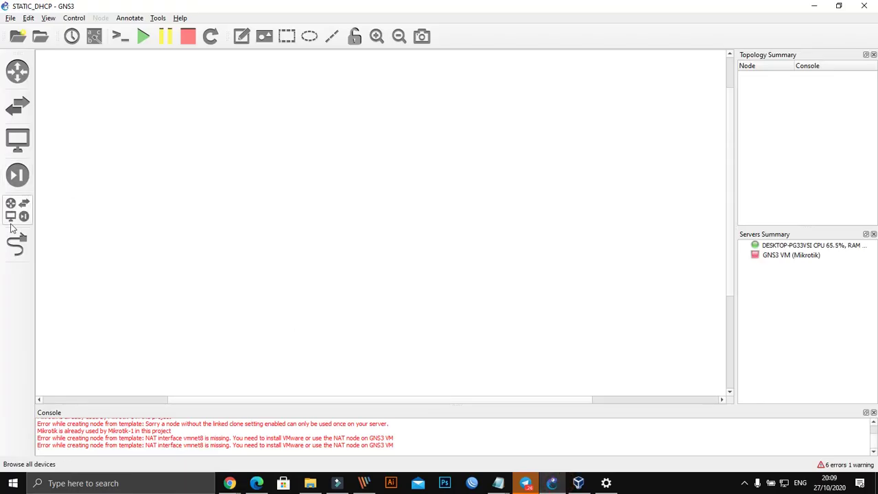
Step: Show all devices and place PC1 and PC2 as a stacked pair on the left
left_click(10, 18)
left_click(142, 261)
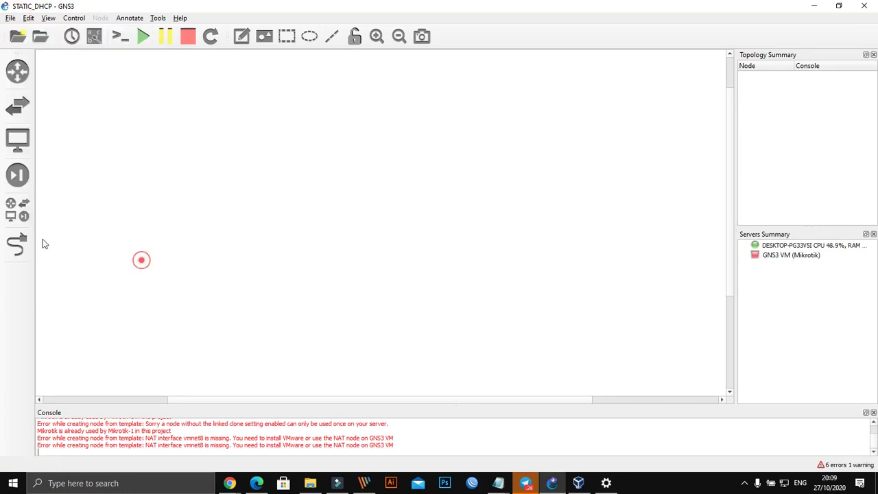
left_click(21, 209)
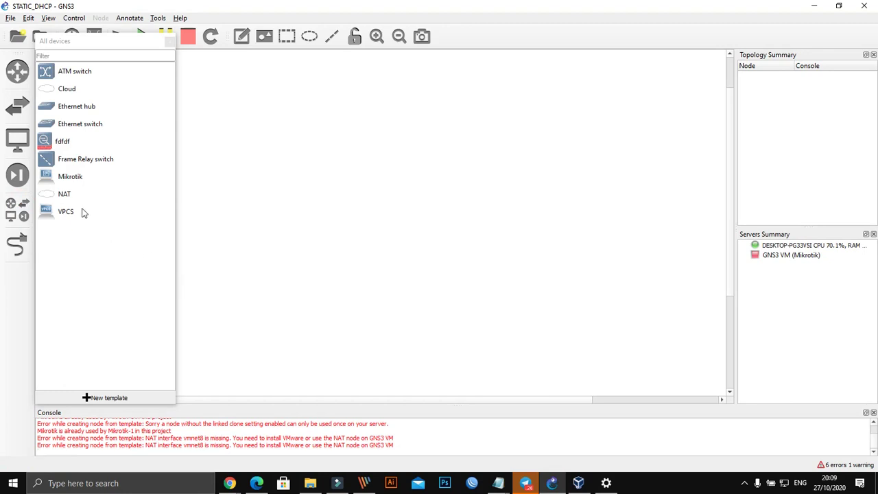
left_click(102, 294)
left_click(81, 226)
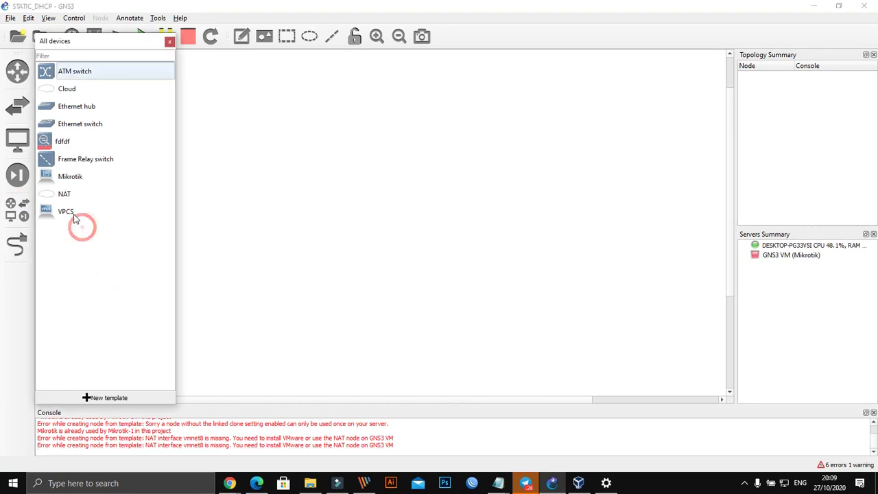
left_click_drag(59, 215, 272, 163)
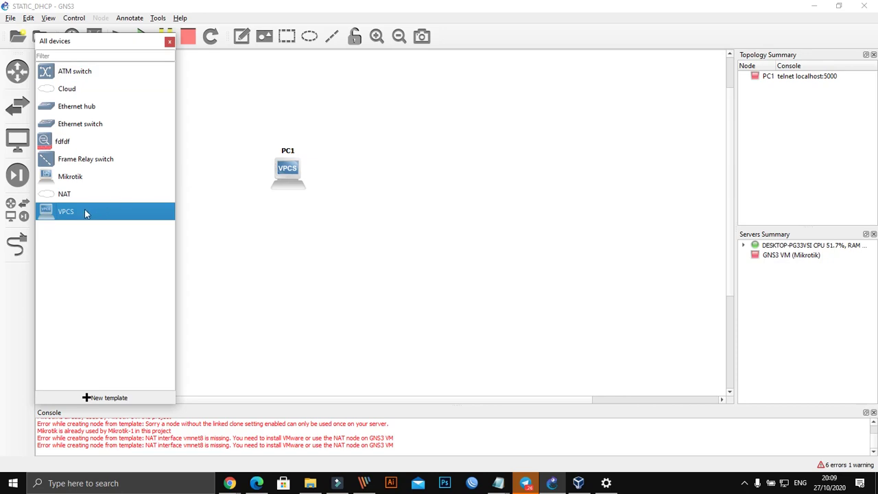
left_click_drag(73, 213, 293, 247)
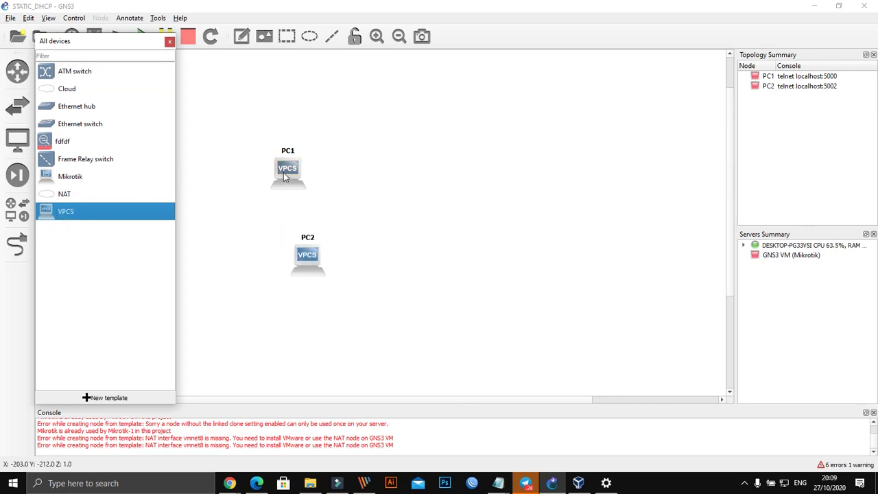
left_click_drag(296, 197, 287, 177)
left_click_drag(313, 262, 288, 232)
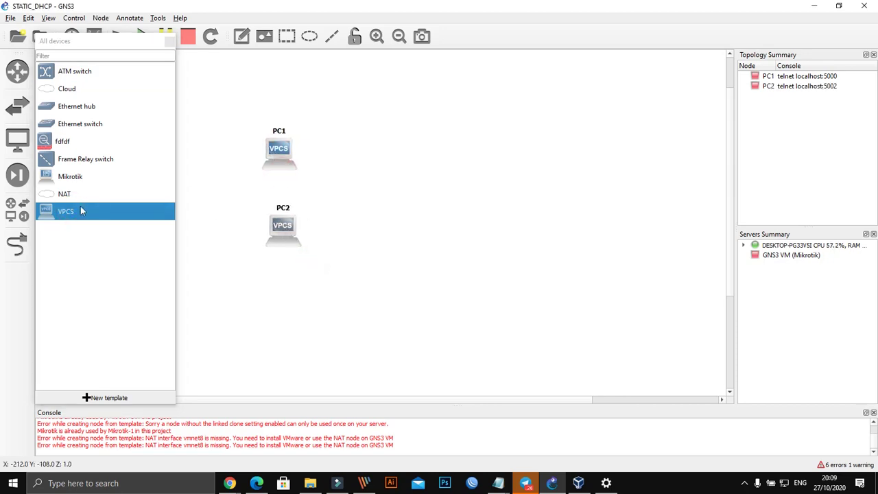
Step: Add PC3 and PC4 as a second stacked pair and align the first four PCs
left_click_drag(81, 211, 442, 168)
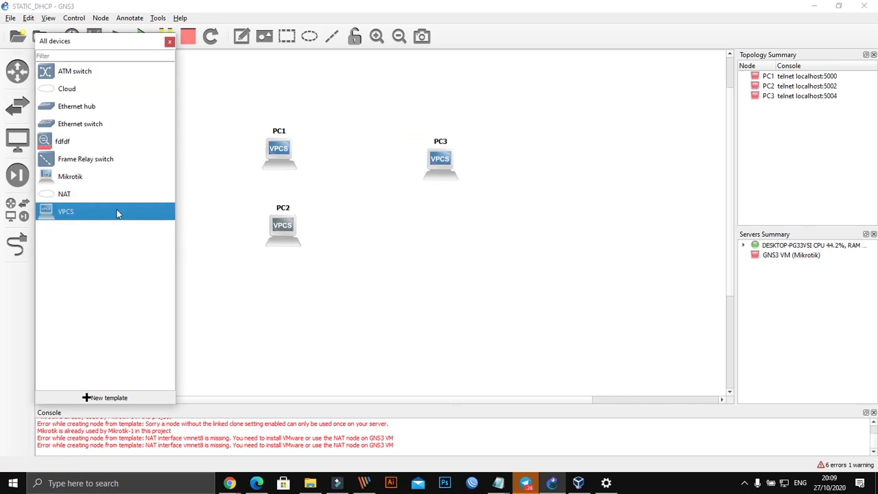
left_click_drag(117, 214, 446, 228)
left_click_drag(441, 171, 459, 148)
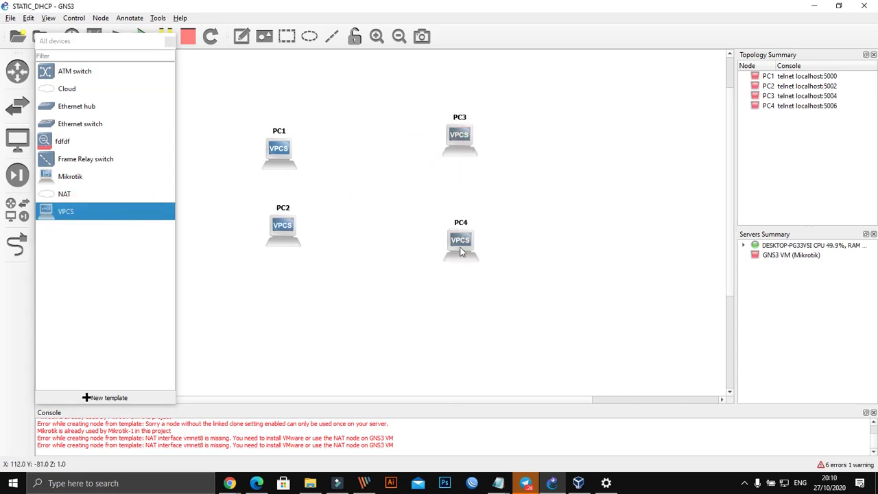
left_click_drag(461, 252, 466, 234)
left_click_drag(463, 148, 465, 154)
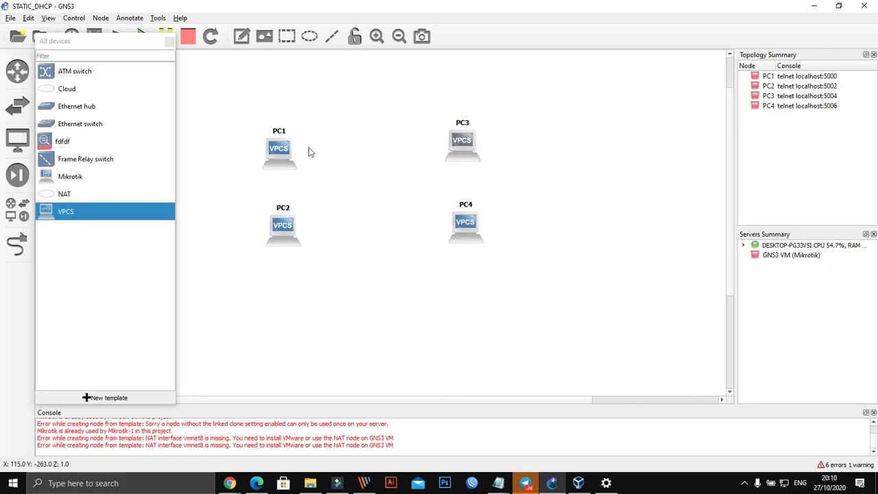
left_click_drag(277, 153, 262, 145)
left_click(291, 234)
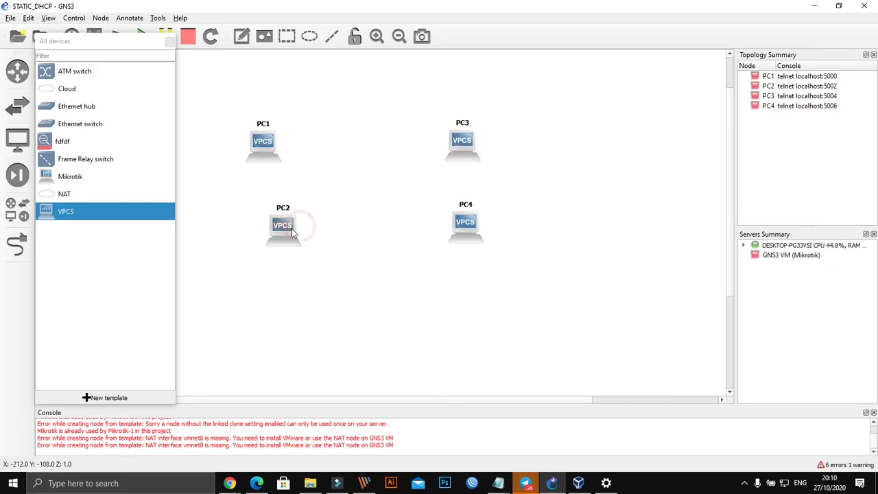
left_click_drag(292, 233, 276, 216)
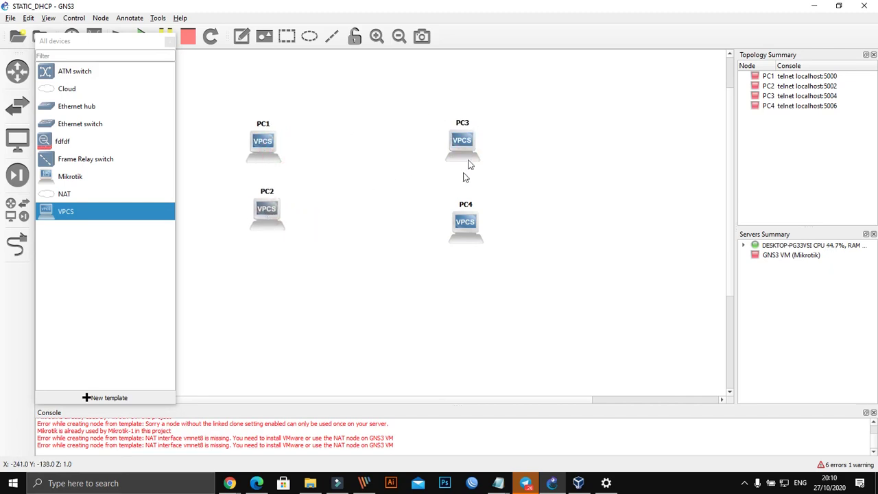
left_click_drag(467, 162, 464, 161)
left_click(465, 205)
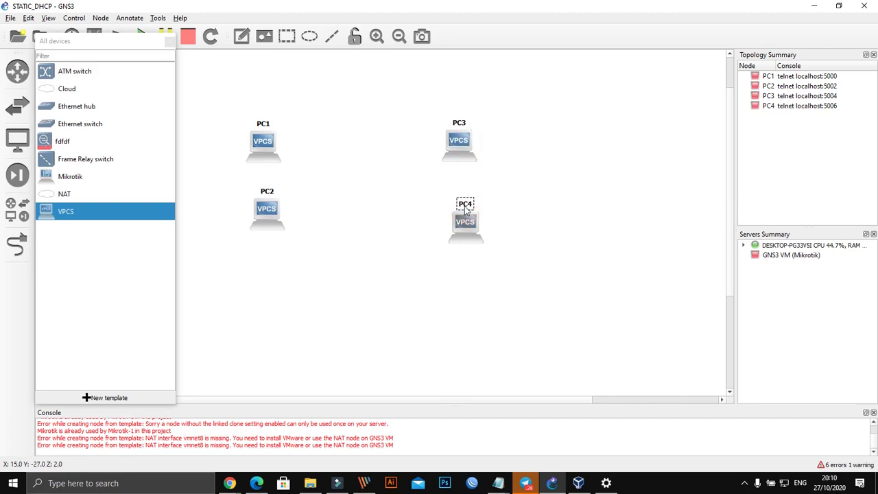
left_click_drag(465, 211, 460, 196)
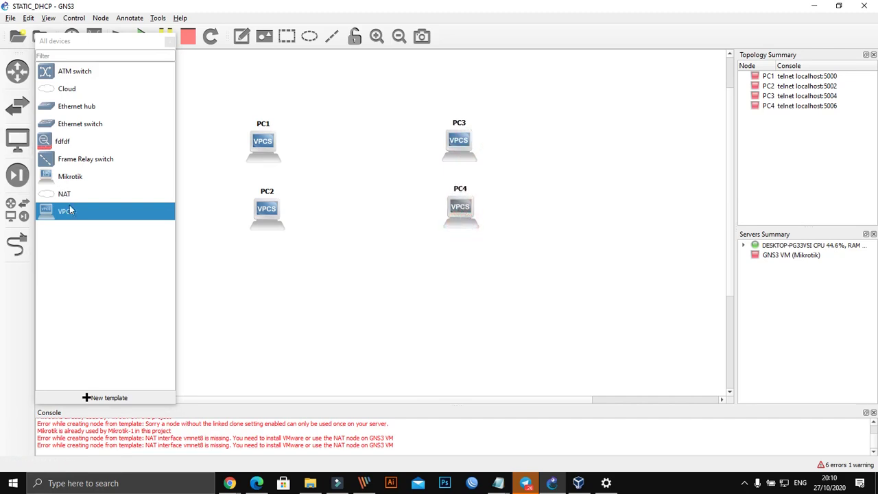
Step: Add PC5 and PC6 as a pair on the right and shift PC3–PC4 slightly left
left_click_drag(71, 211, 628, 157)
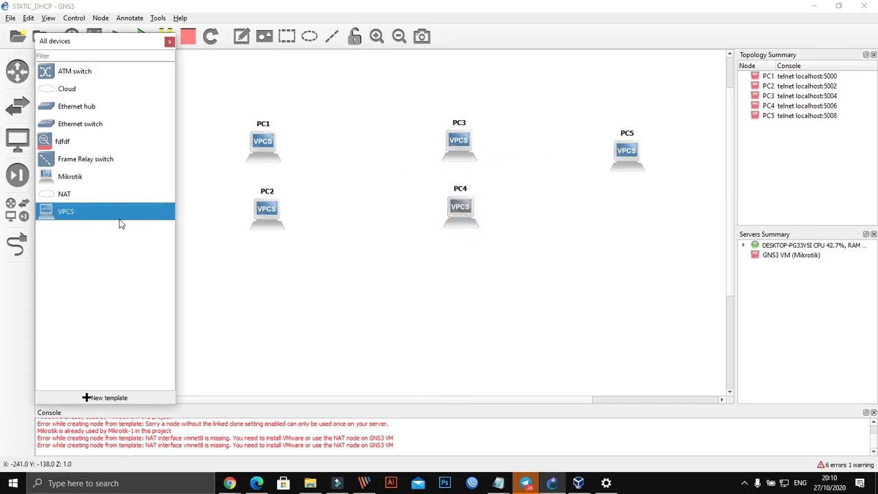
left_click_drag(119, 216, 641, 237)
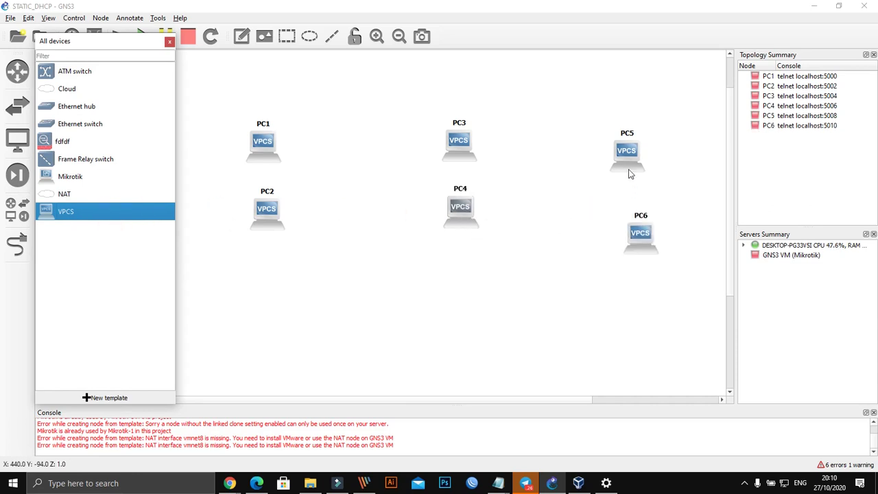
left_click_drag(629, 173, 629, 164)
left_click_drag(636, 244, 605, 220)
left_click(467, 140)
left_click_drag(411, 107, 461, 211)
left_click(587, 227)
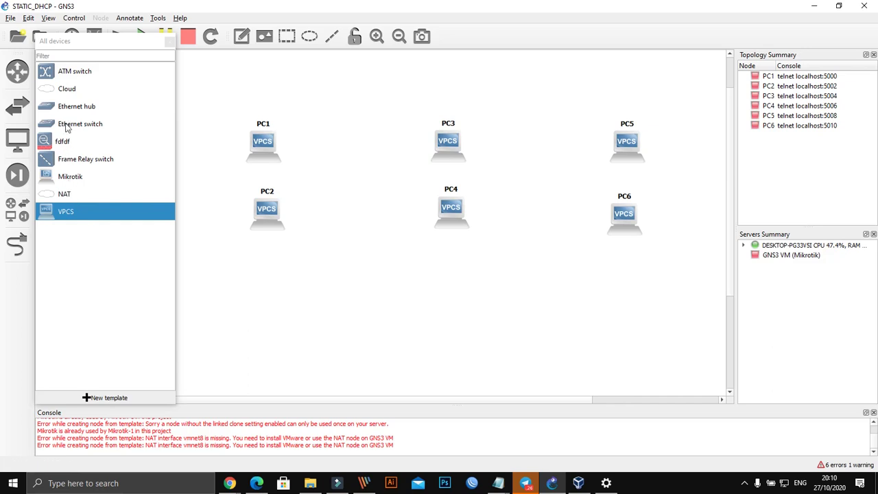
Step: Place Ethernet switches and position Switch2 and Switch3 beside the PC3–PC4 and PC5–PC6 pairs
left_click_drag(67, 126, 322, 185)
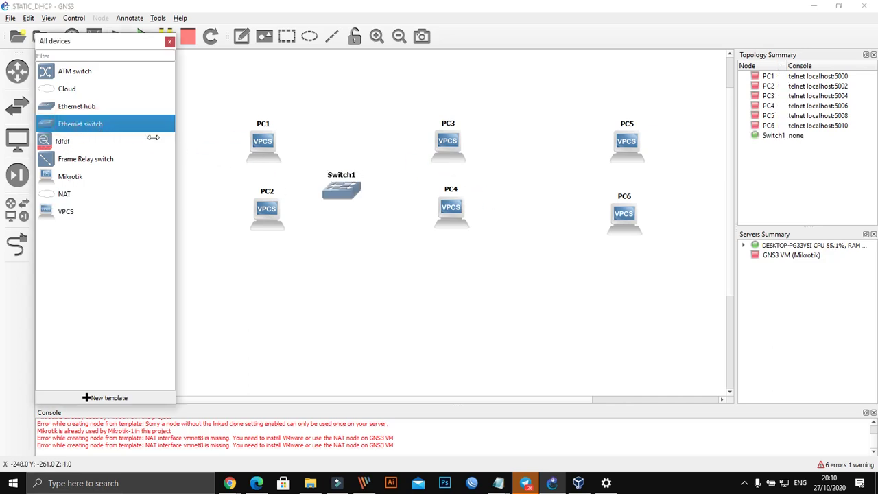
left_click_drag(144, 126, 575, 184)
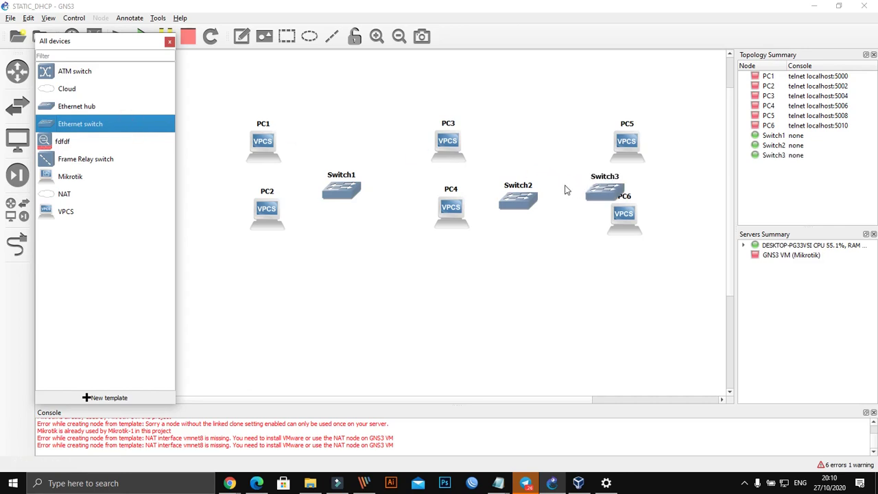
left_click(491, 273)
left_click_drag(418, 114, 503, 117)
left_click(444, 253)
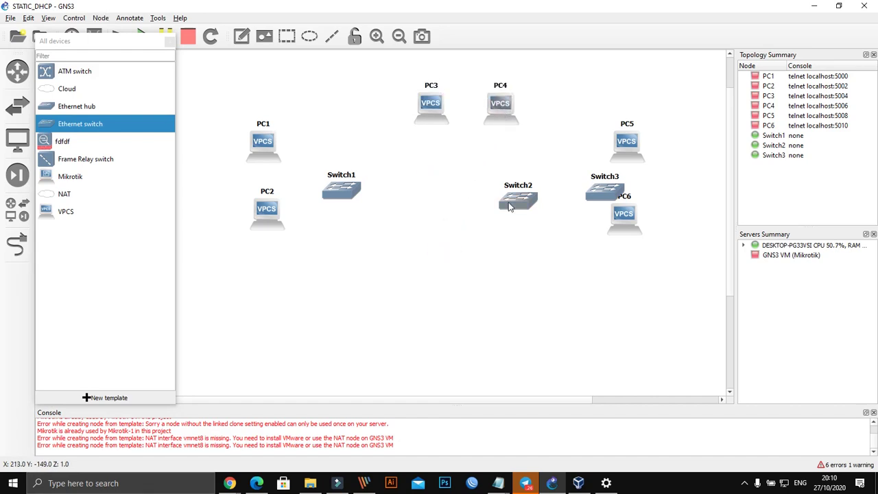
left_click_drag(509, 207, 459, 177)
left_click(626, 147)
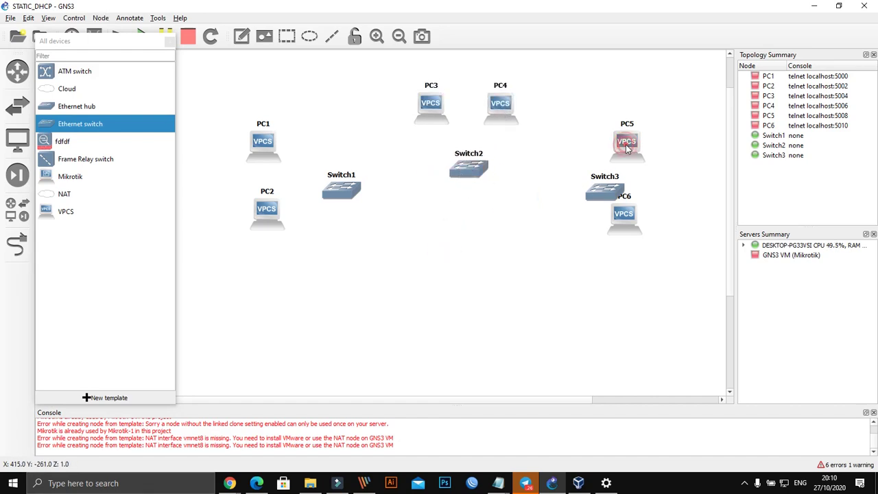
left_click_drag(629, 225, 629, 250)
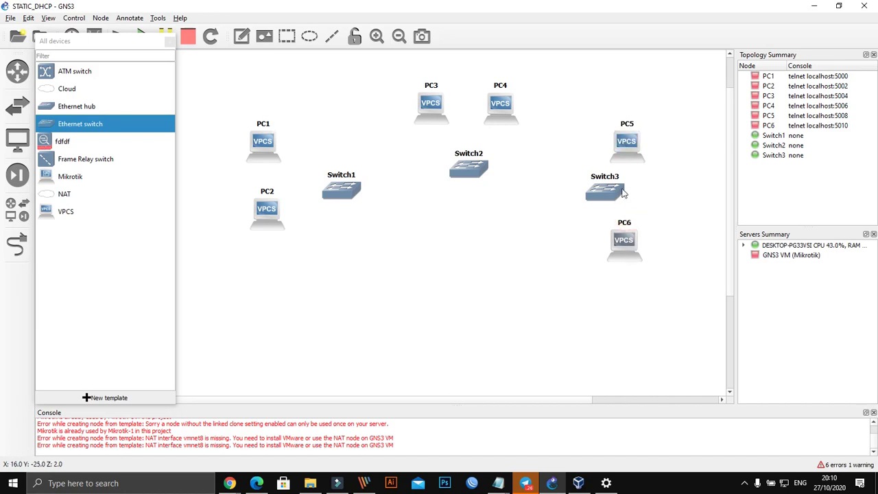
left_click_drag(618, 191, 572, 203)
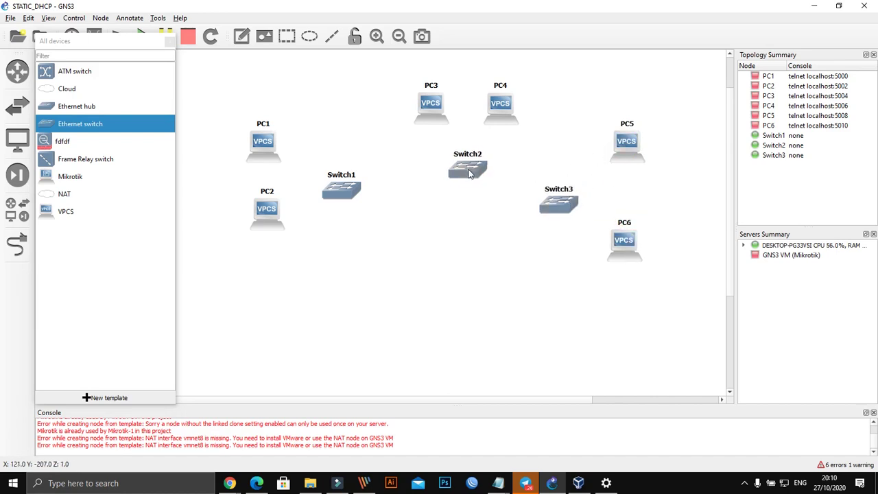
left_click_drag(473, 173, 471, 184)
Step: Fine-tune PC1–PC2, Switch1, Switch2, Switch3 and PC3–PC4 positions for even spacing
left_click_drag(239, 127, 248, 234)
left_click_drag(342, 191, 331, 201)
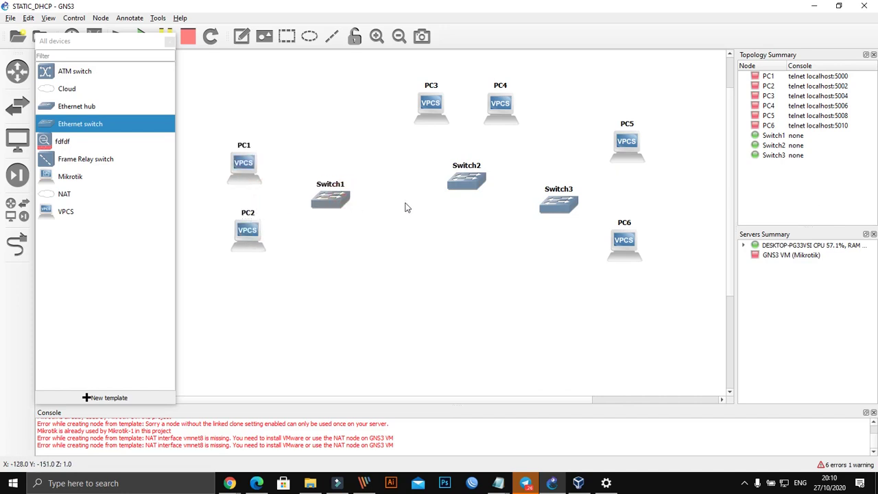
left_click(464, 185)
left_click_drag(464, 185, 460, 185)
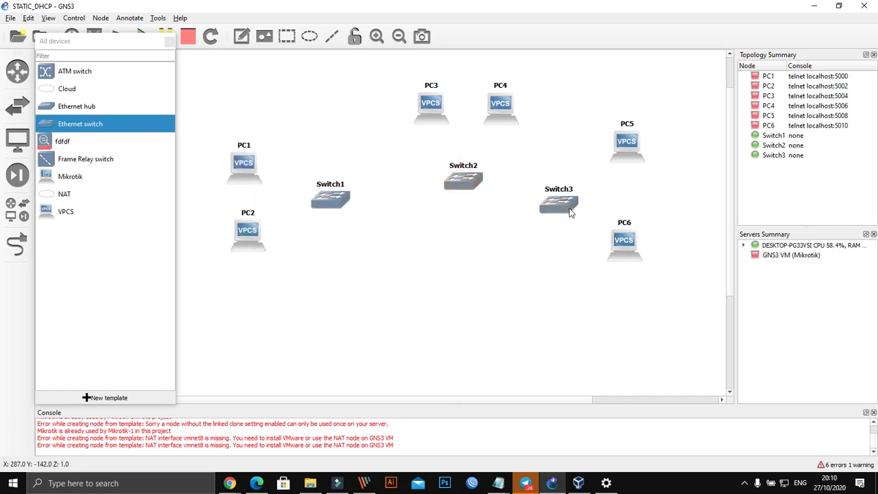
left_click_drag(569, 213, 583, 210)
left_click_drag(480, 186, 472, 186)
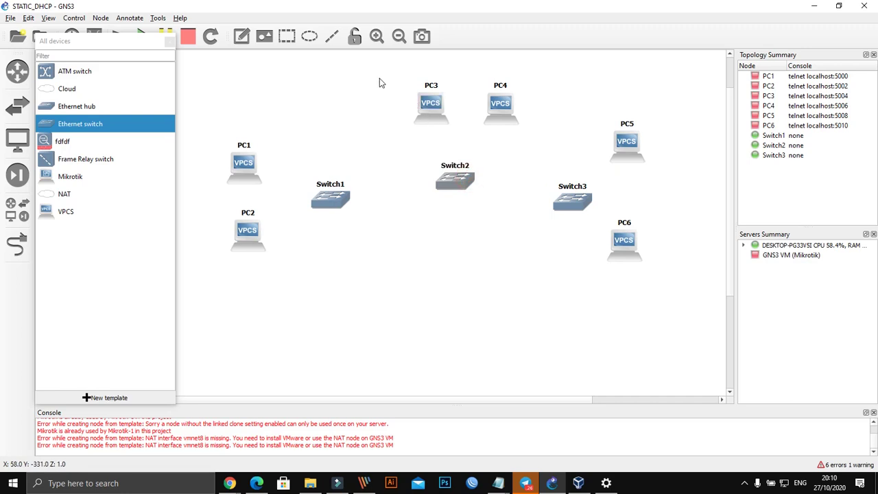
left_click_drag(376, 79, 491, 114)
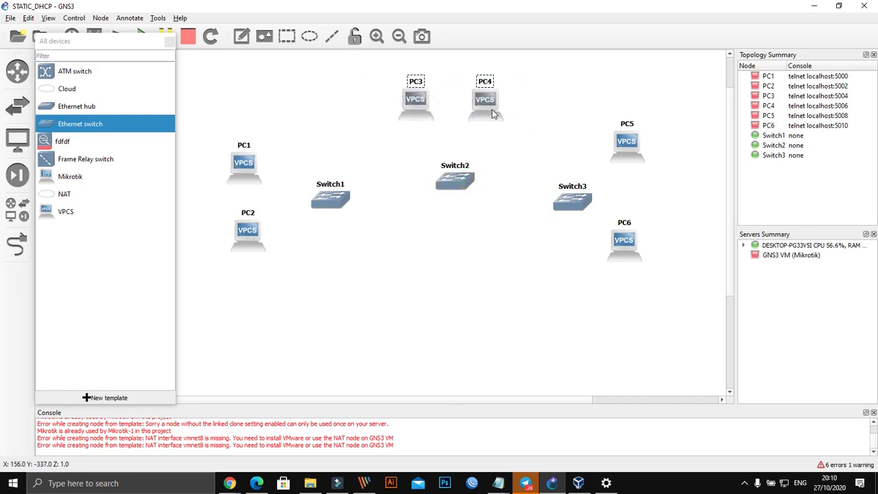
left_click(463, 304)
left_click_drag(463, 176, 457, 172)
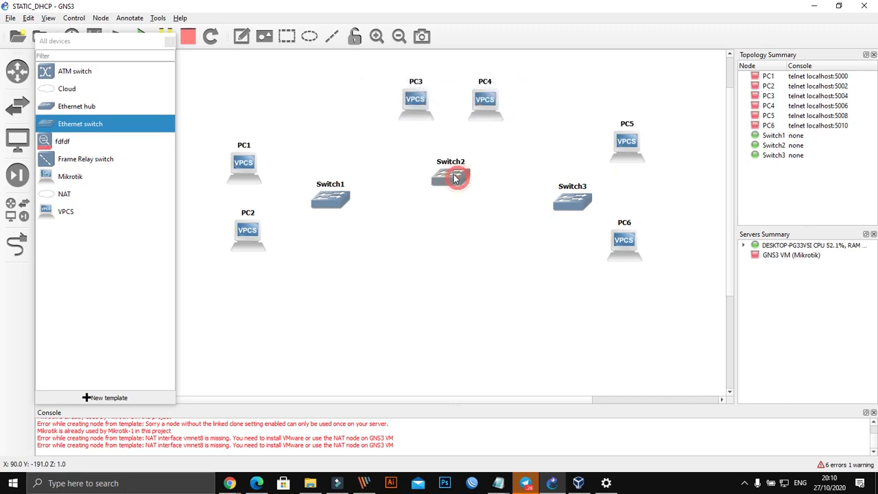
left_click(450, 261)
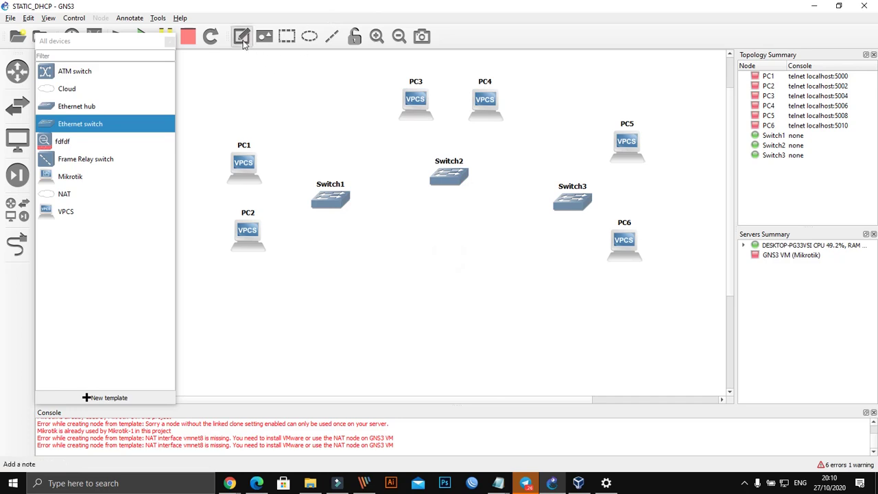
Step: Add a text note reading LANTAI 1 below PC2
left_click(242, 38)
left_click(216, 294)
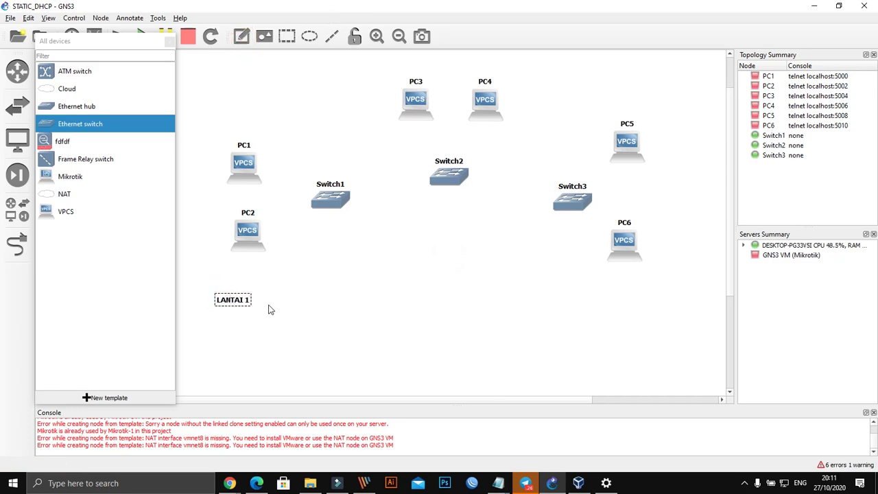
left_click(268, 306)
left_click_drag(222, 297, 480, 60)
Step: Duplicate the note and change the copy to LANTAI 2 above PC3 and PC4
right_click(239, 280)
left_click(255, 282)
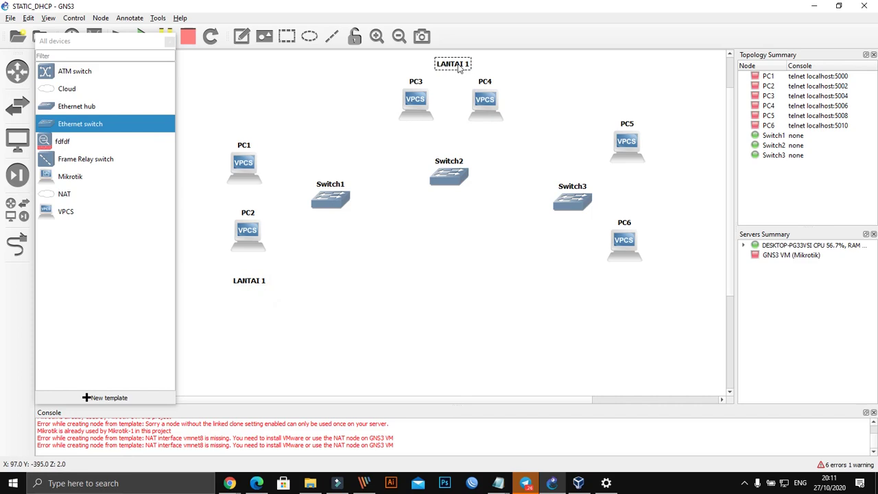
double_click(458, 65)
left_click(466, 65)
left_click(633, 74)
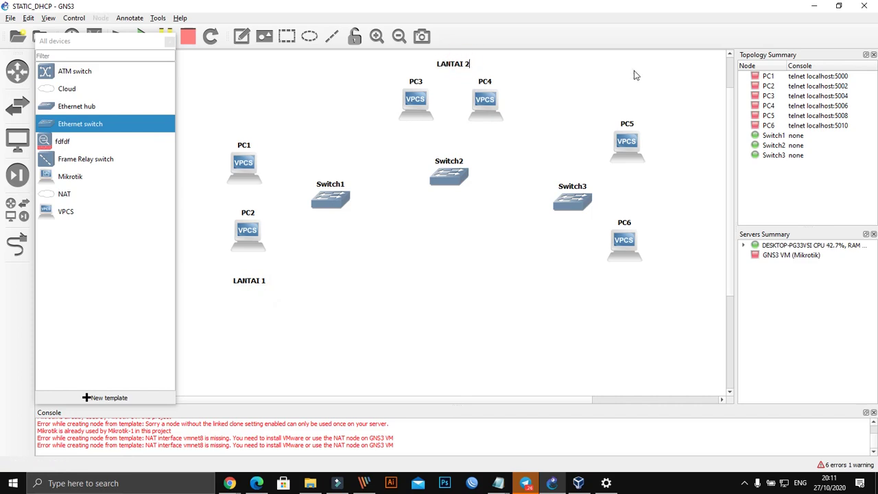
Step: Duplicate LANTAI 2, move the copy below PC6 and change it to LANTAI 3
left_click(454, 65)
right_click(454, 65)
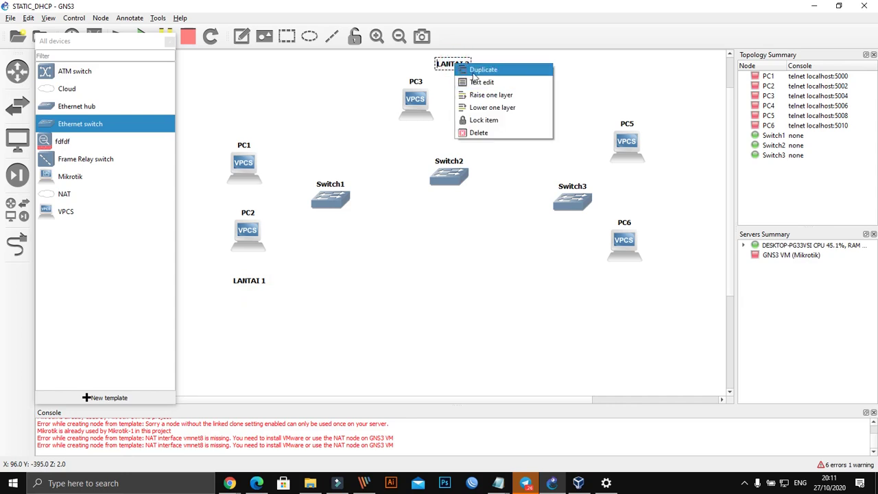
left_click(466, 71)
left_click_drag(488, 100, 636, 286)
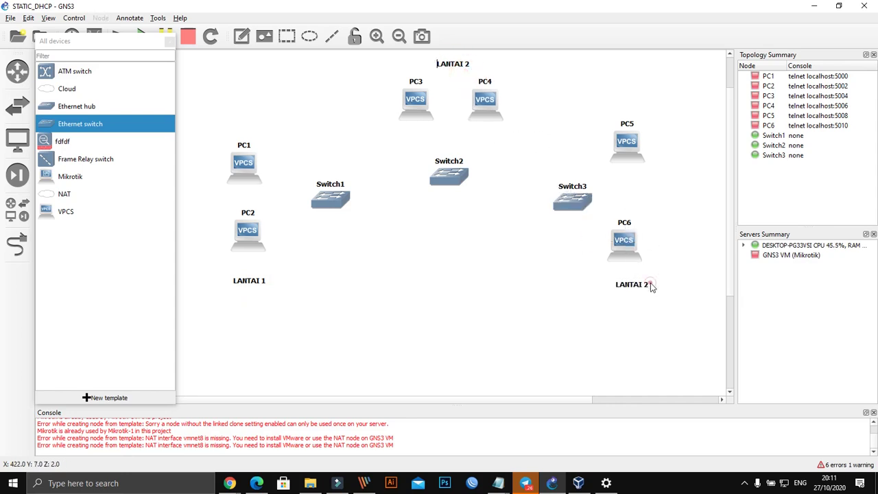
double_click(651, 286)
left_click(650, 286)
left_click(519, 290)
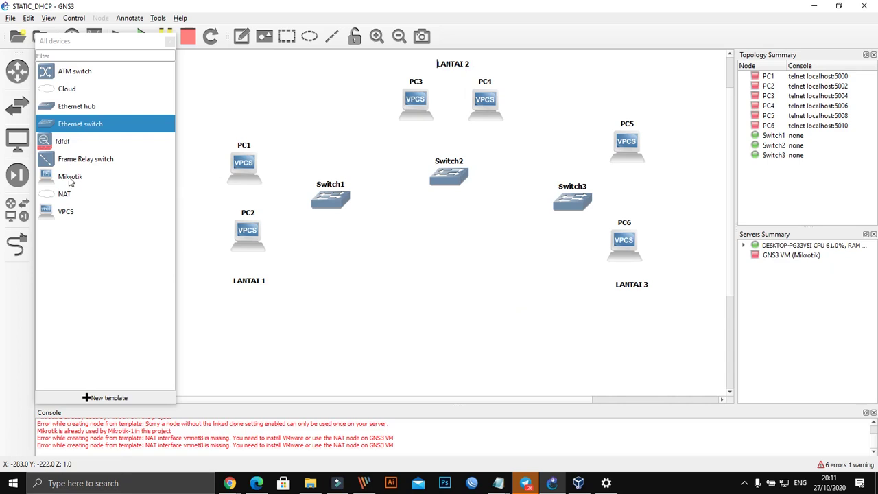
Step: Place a Mikrotik router below Switch2 and a VPCS host, PC7, beneath it
left_click_drag(69, 178, 444, 266)
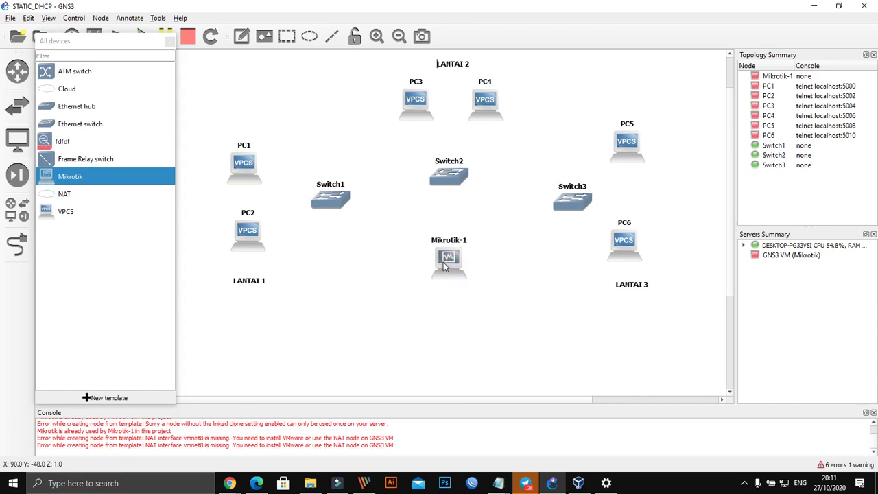
left_click_drag(66, 218, 455, 343)
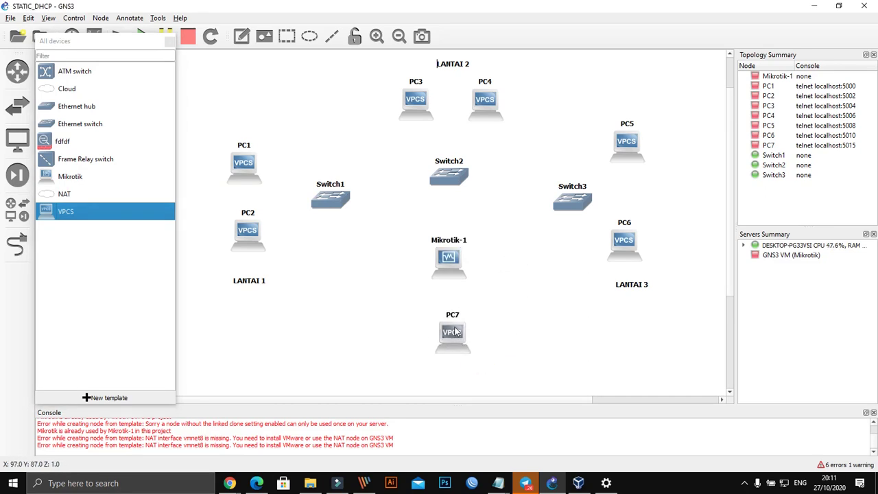
Step: Change PC7's symbol to the Classic server icon
right_click(451, 343)
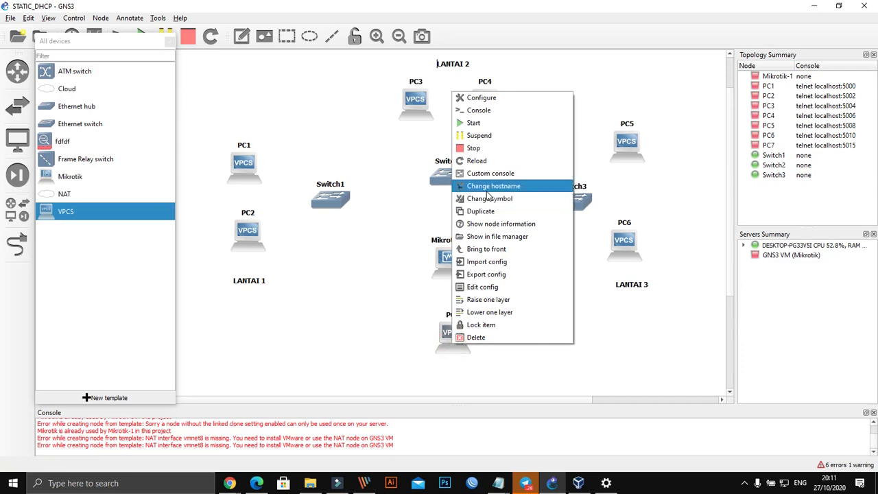
left_click(489, 199)
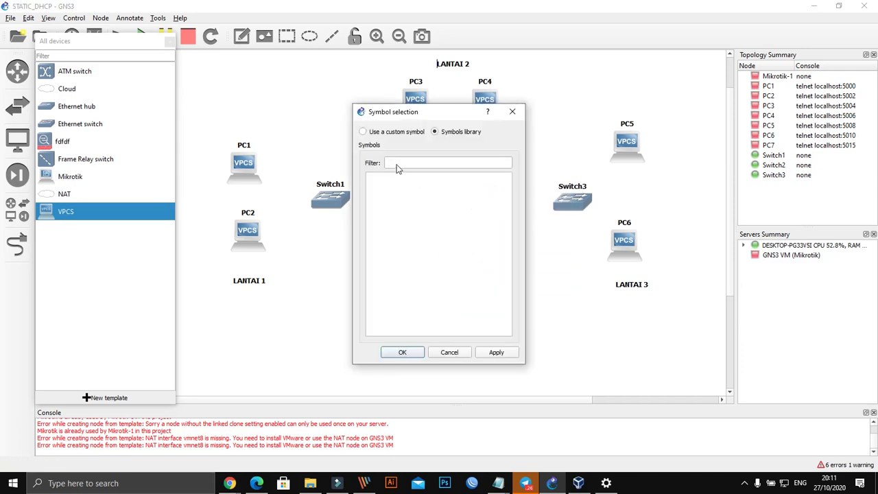
left_click(369, 186)
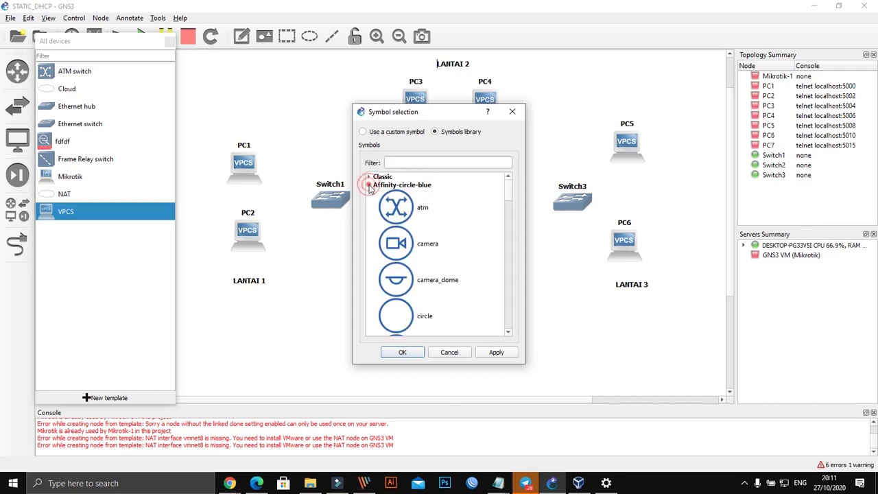
left_click(369, 176)
scroll(403, 240, "down", 6)
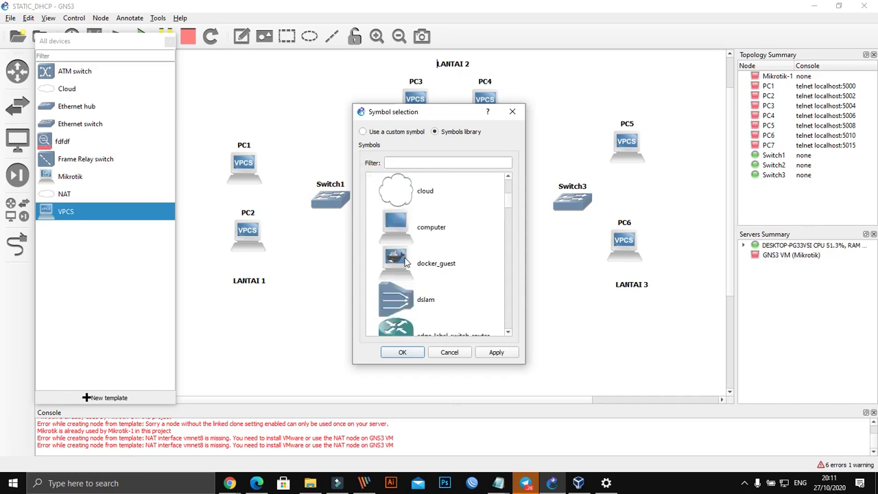
scroll(405, 247, "up", 2)
scroll(406, 255, "down", 3)
scroll(406, 255, "down", 2)
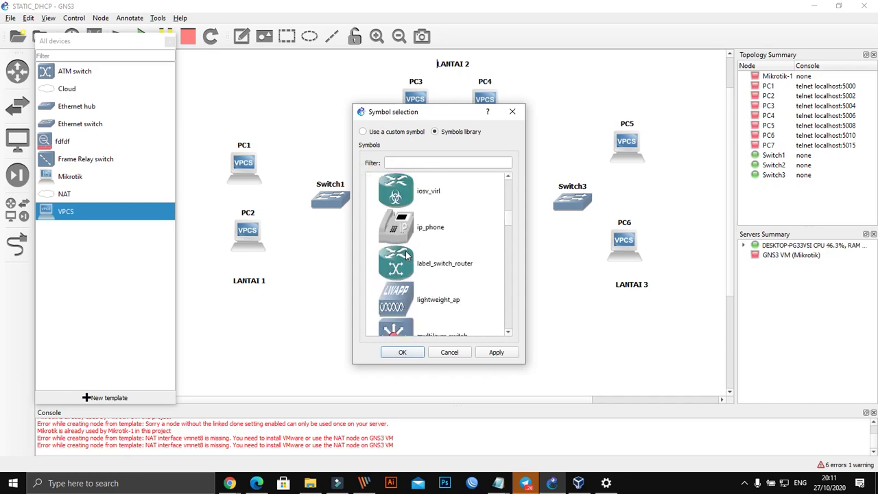
scroll(406, 255, "down", 6)
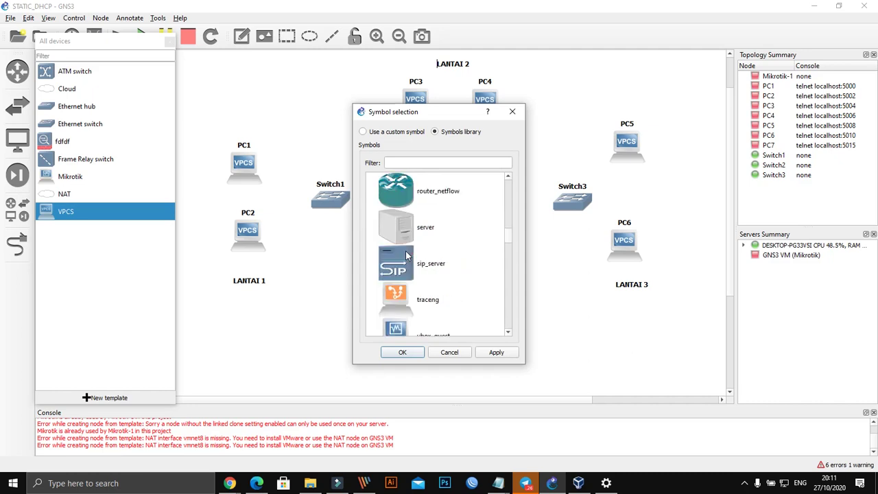
left_click(404, 233)
left_click(486, 353)
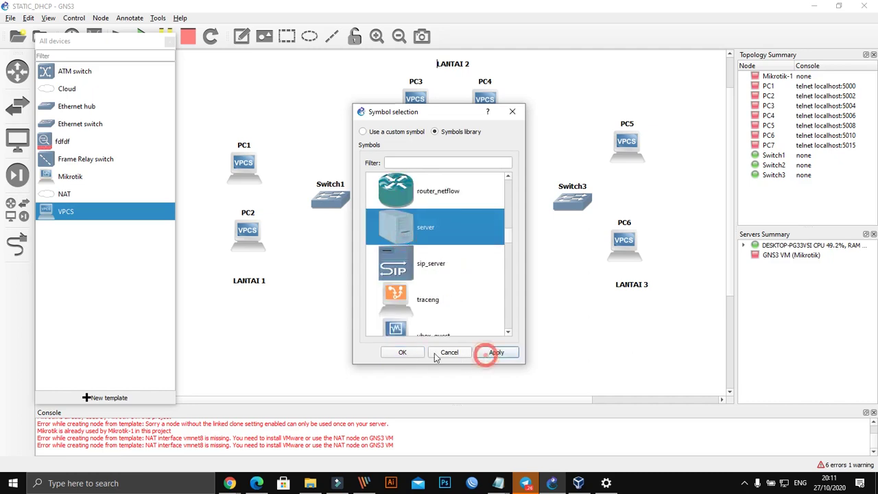
left_click(416, 352)
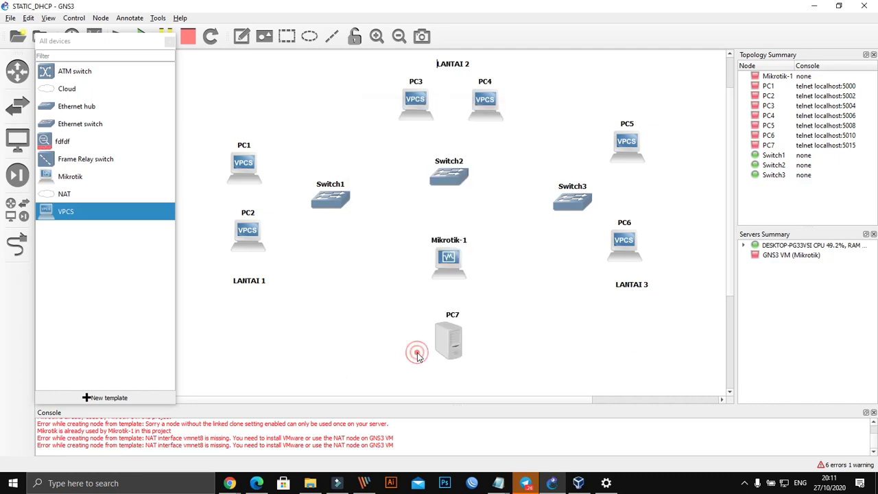
Step: Rename PC7 to KOMPUTERSERVER
double_click(452, 314)
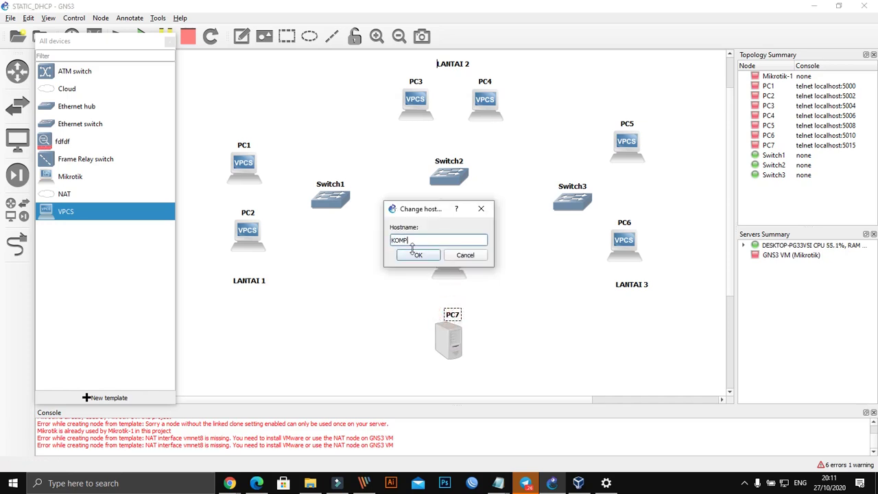
type("KOMPUTER SERVER")
left_click(414, 253)
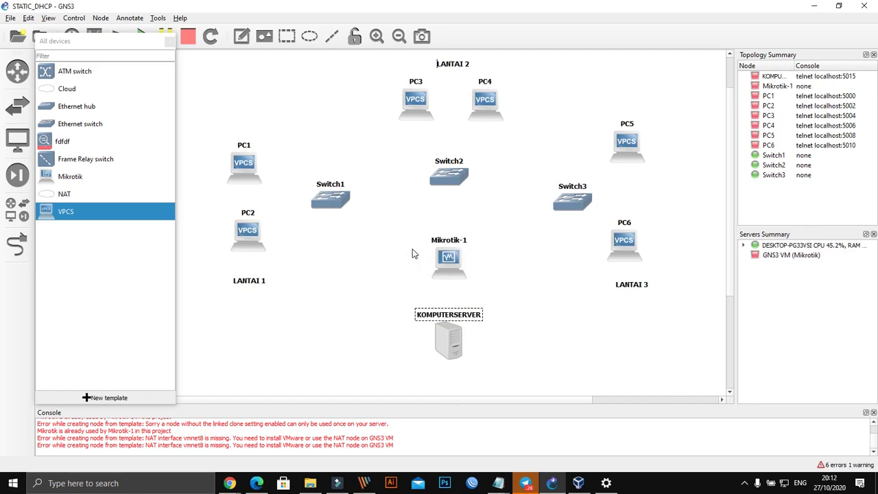
Step: Switch Mikrotik-1's icon to the Affinity-circle-blue router symbol
right_click(453, 261)
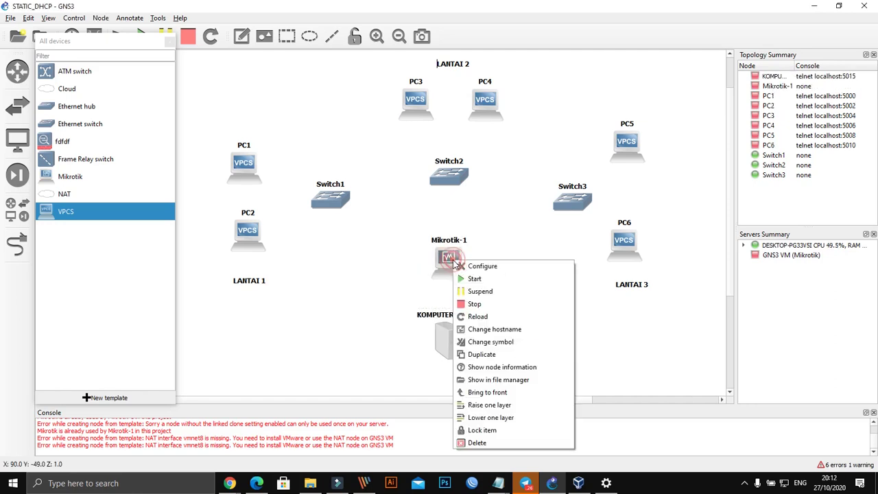
left_click(495, 343)
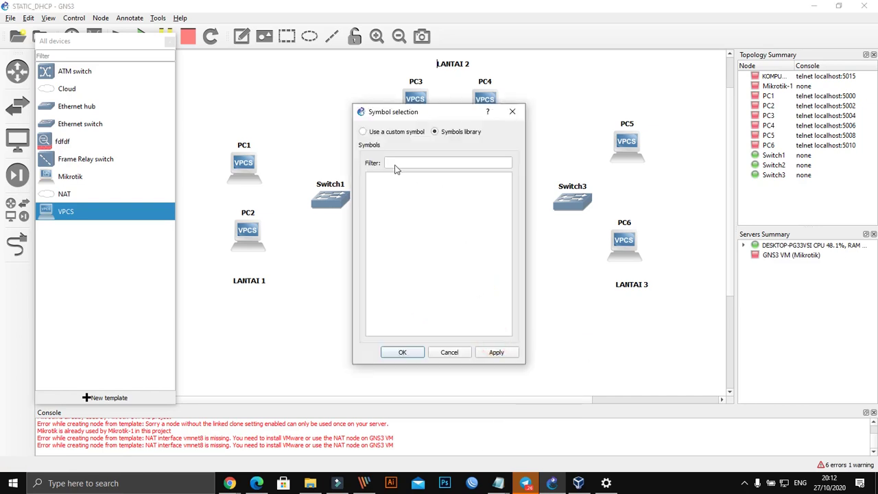
left_click(369, 184)
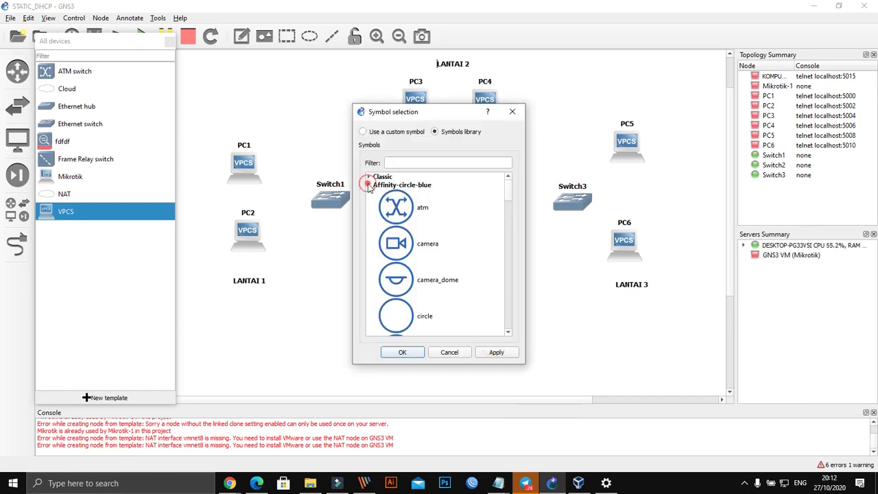
scroll(403, 263, "down", 5)
scroll(405, 265, "down", 2)
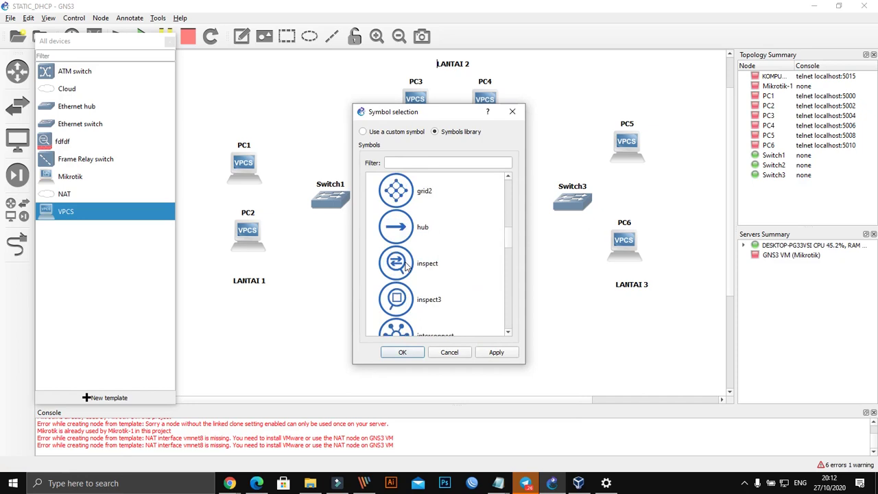
scroll(404, 266, "down", 5)
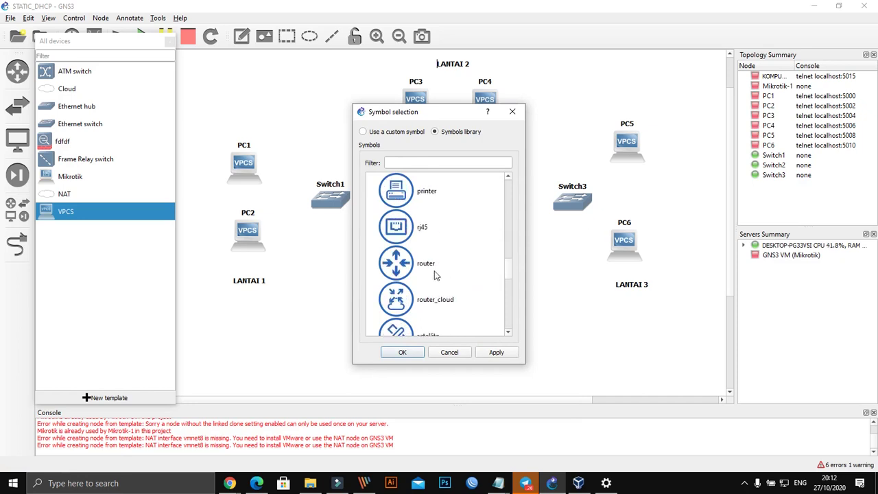
left_click(411, 269)
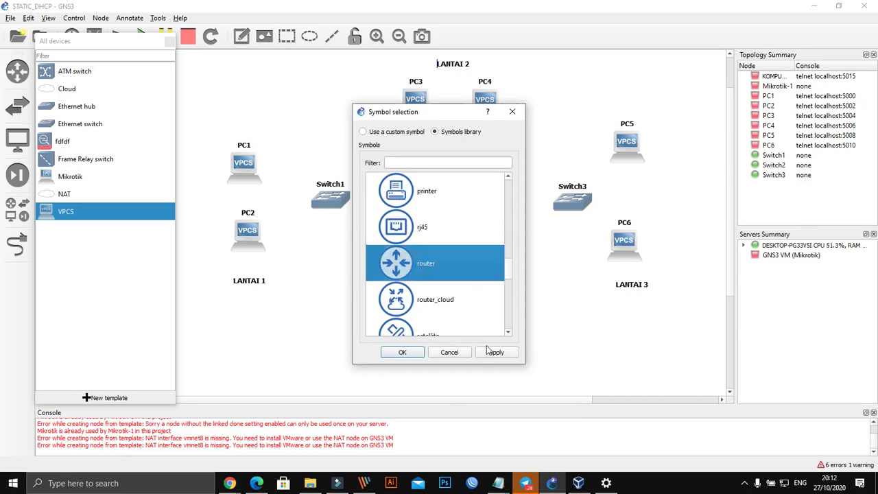
left_click(403, 354)
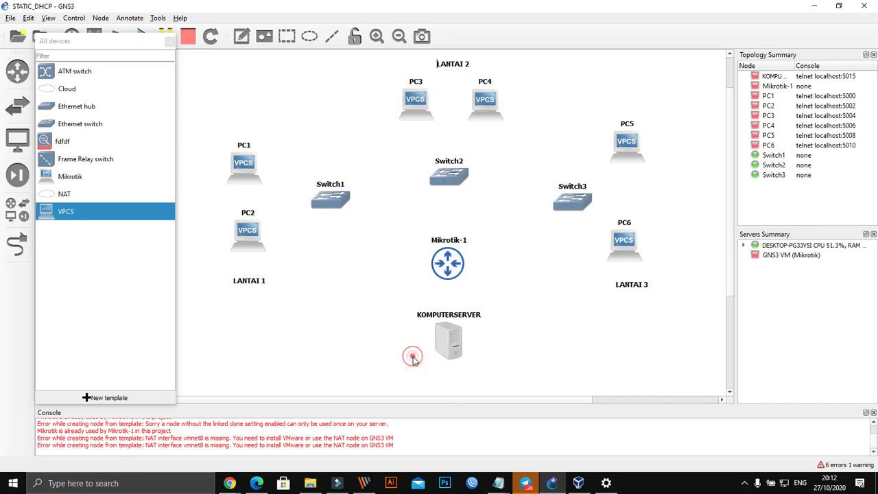
left_click(529, 336)
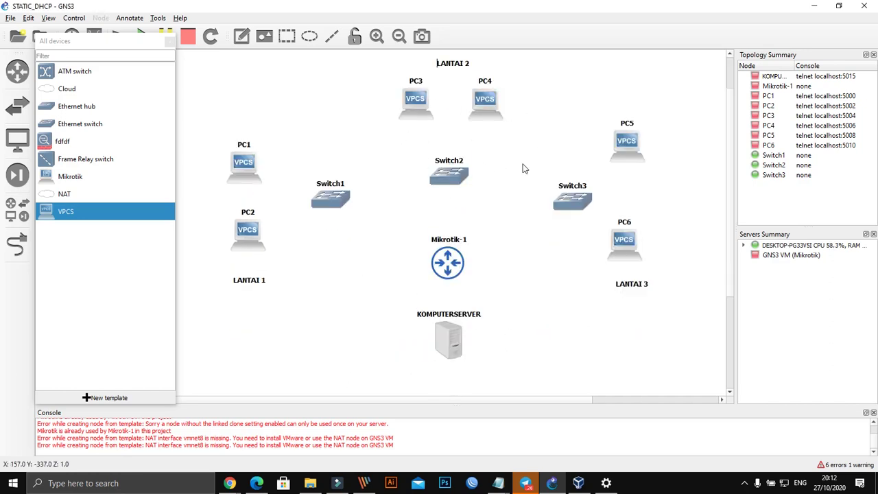
scroll(464, 162, "up", 2)
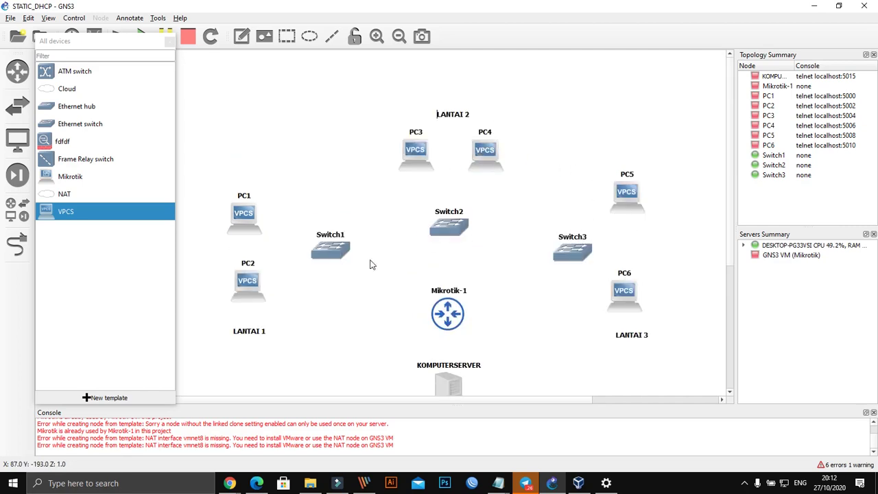
scroll(463, 264, "down", 2)
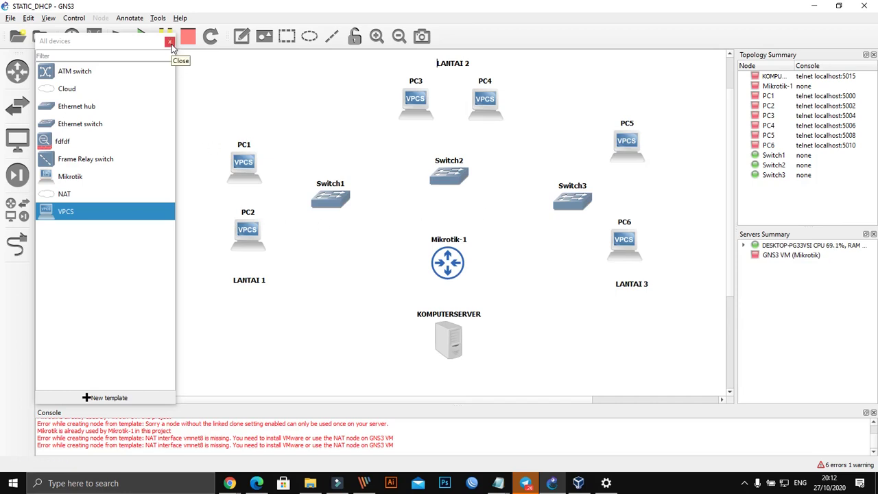
left_click(169, 42)
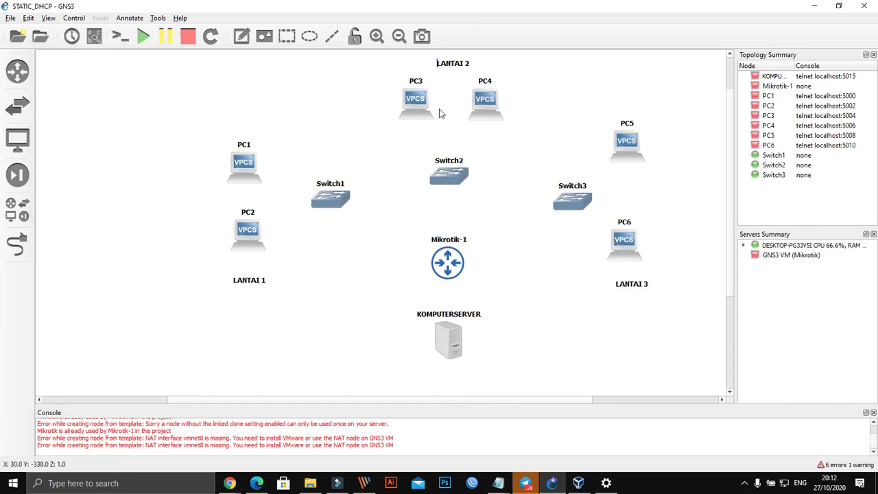
scroll(465, 141, "up", 2)
scroll(481, 153, "down", 2)
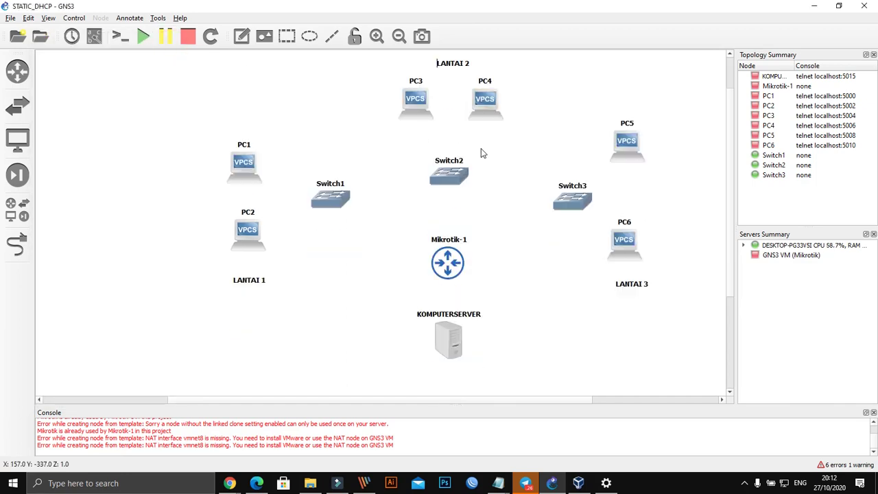
right_click(485, 112)
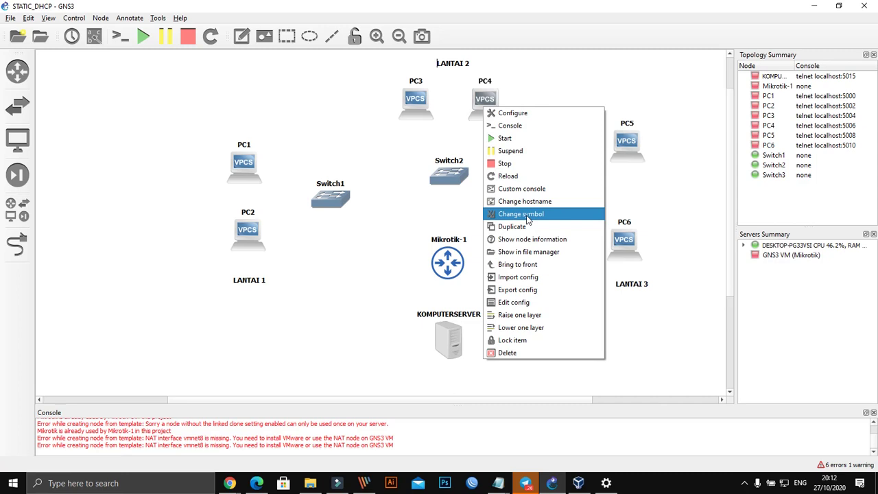
left_click(359, 299)
left_click(26, 212)
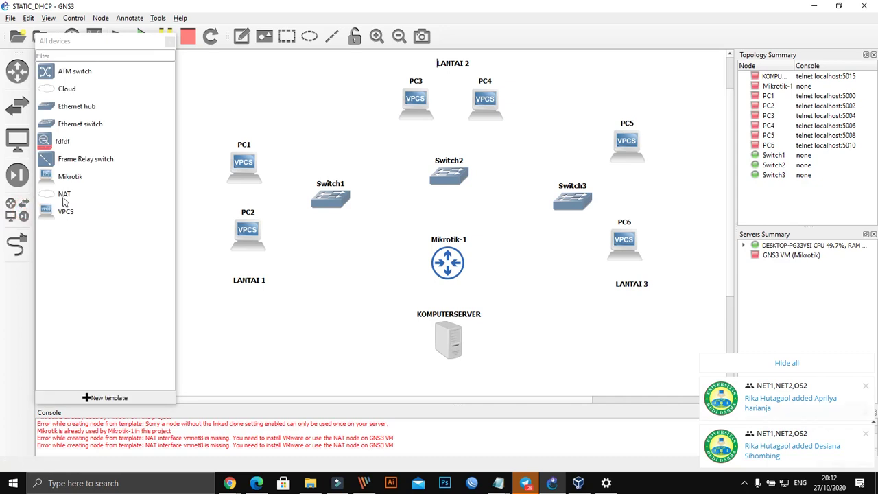
Step: Add a new VPCS node, PC7, beside KOMPUTERSERVER, shifting the server left
left_click_drag(65, 211, 519, 337)
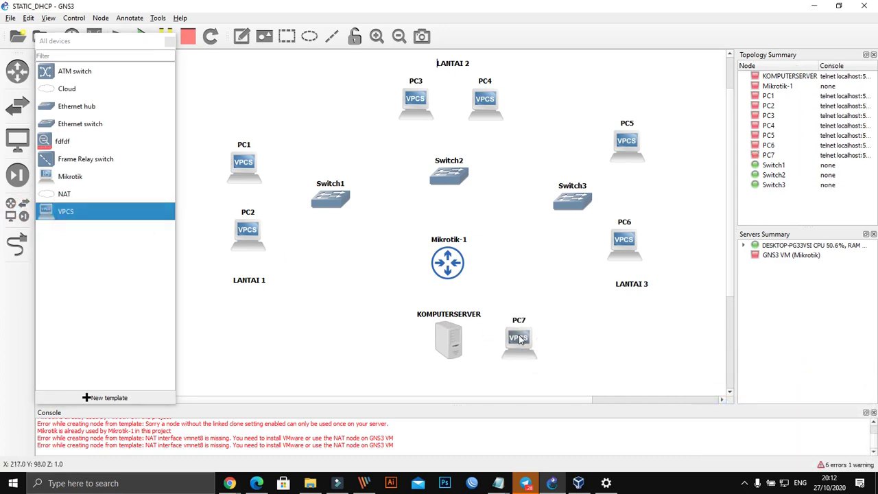
left_click_drag(451, 338, 395, 341)
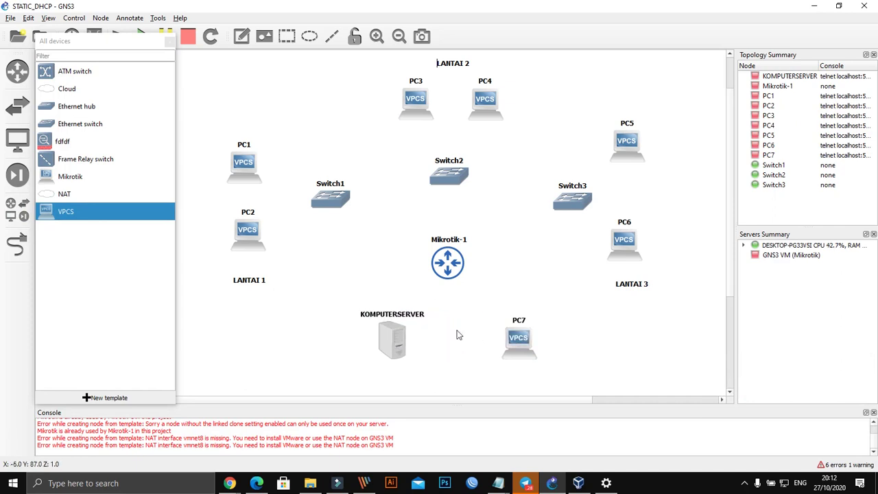
left_click_drag(519, 338, 504, 339)
Step: Give PC7 the Affinity-circle-blue printer symbol
right_click(504, 339)
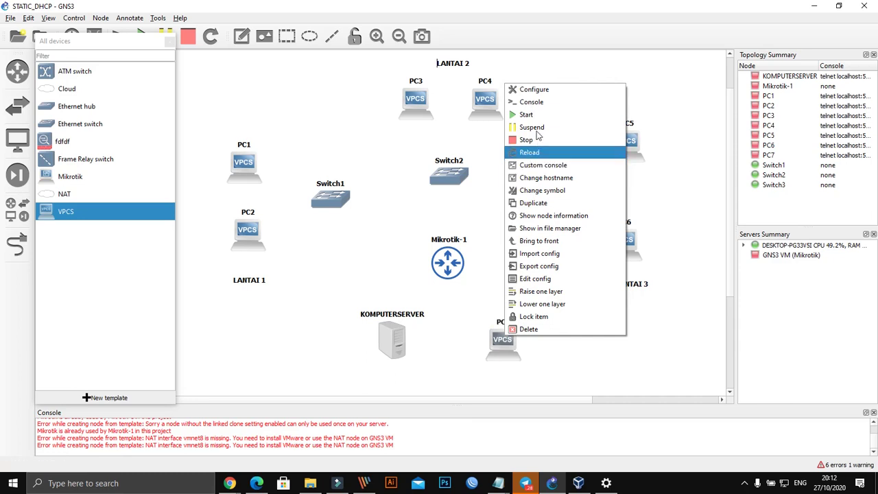
left_click(540, 189)
left_click(439, 164)
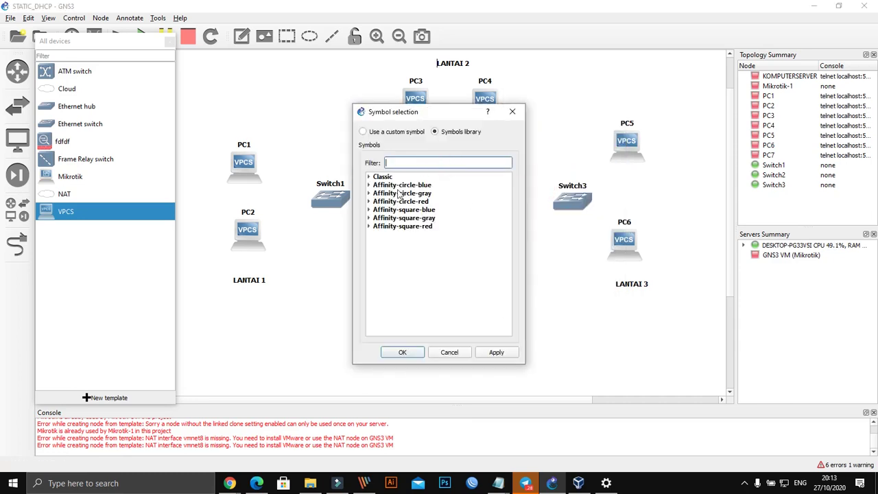
left_click(369, 185)
scroll(421, 219, "down", 10)
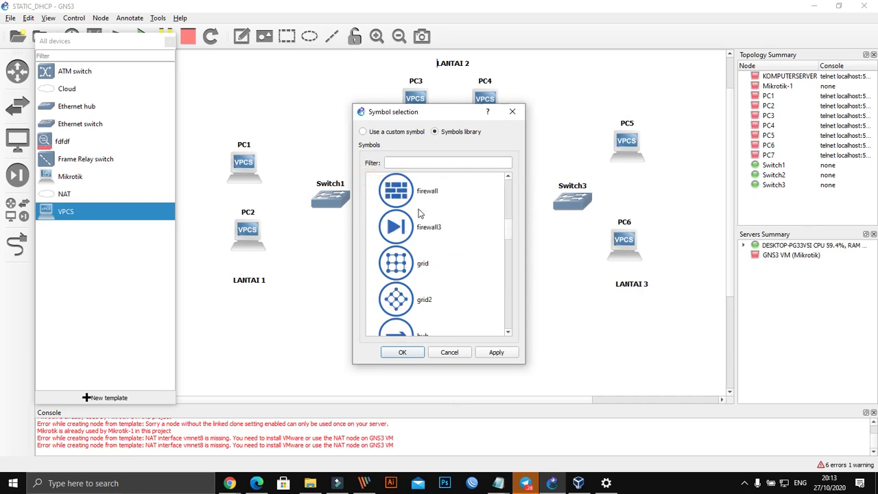
scroll(421, 220, "down", 5)
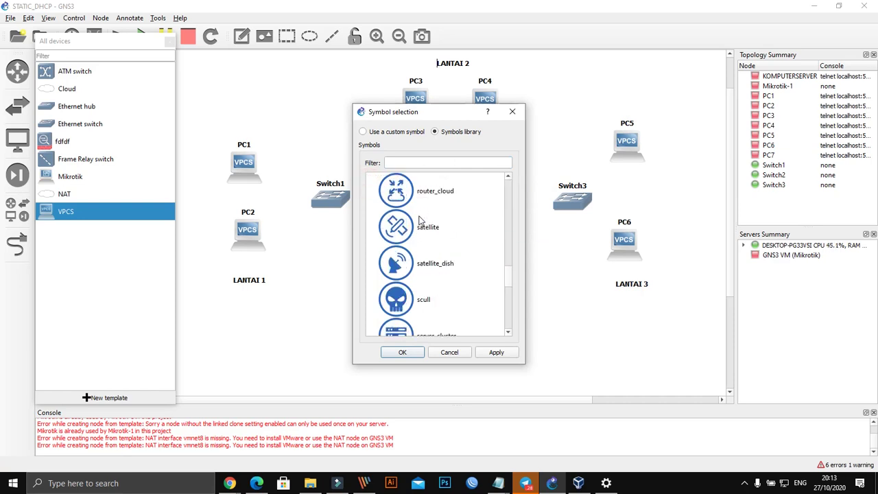
scroll(421, 220, "up", 2)
left_click(405, 197)
left_click(494, 353)
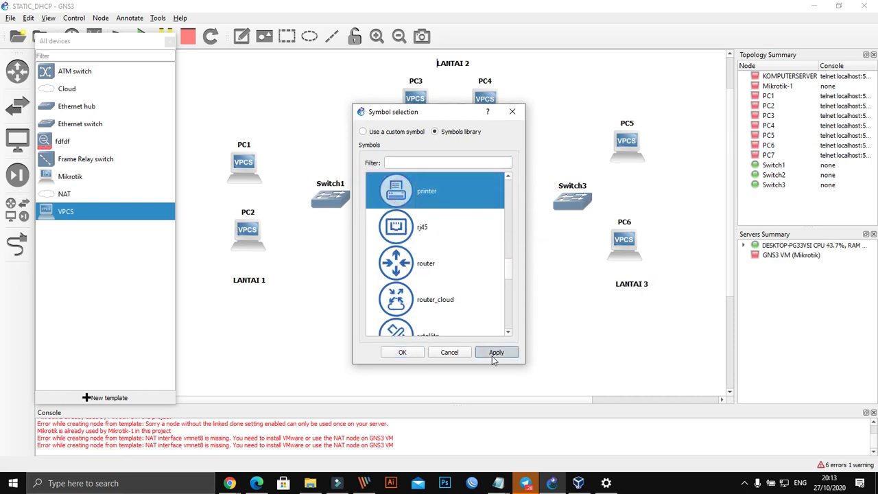
left_click(409, 351)
left_click(503, 347)
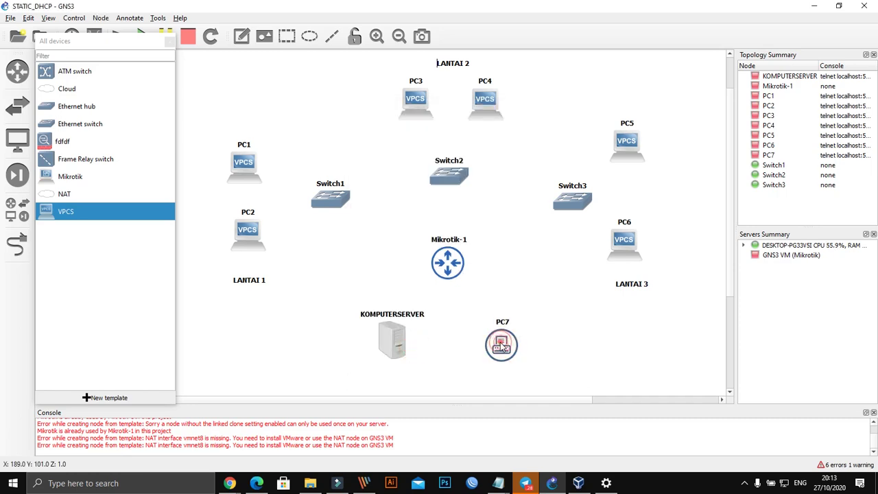
left_click(548, 333)
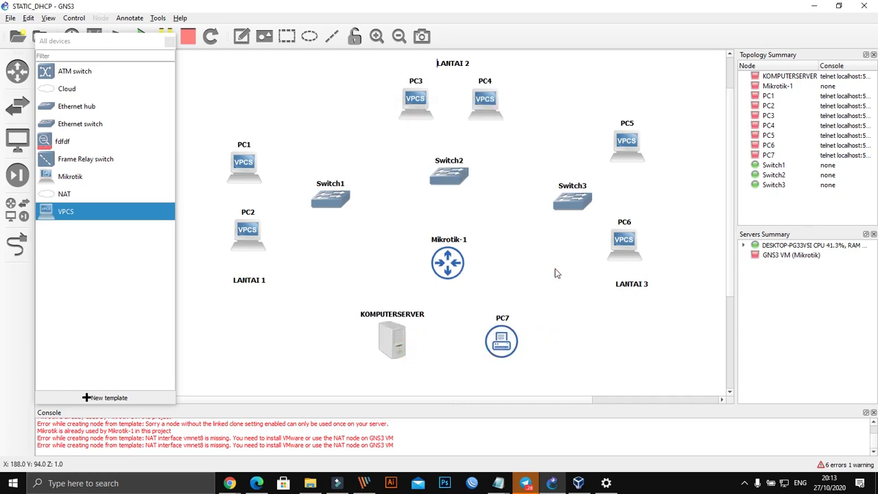
Step: Add PC8 above PC1 and nudge PC1, PC2, Switch1, Switch3 and PC5–PC6 into tidier positions
scroll(501, 120, "up", 1)
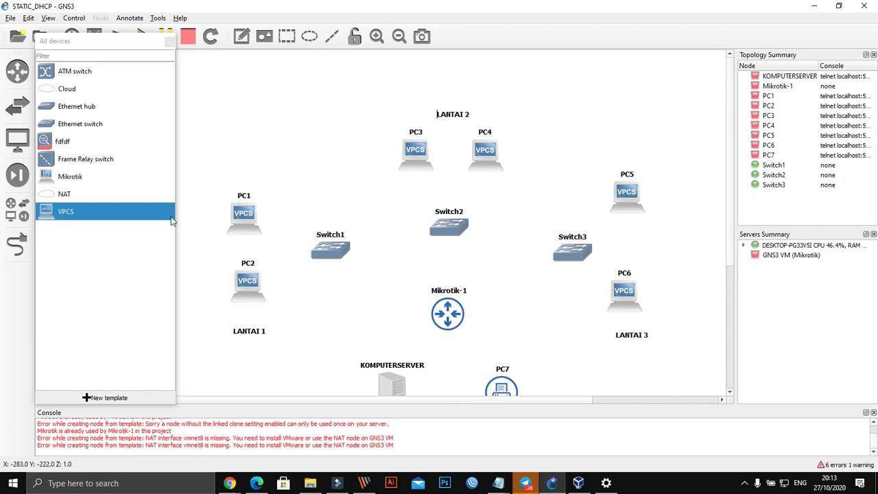
left_click_drag(80, 211, 249, 128)
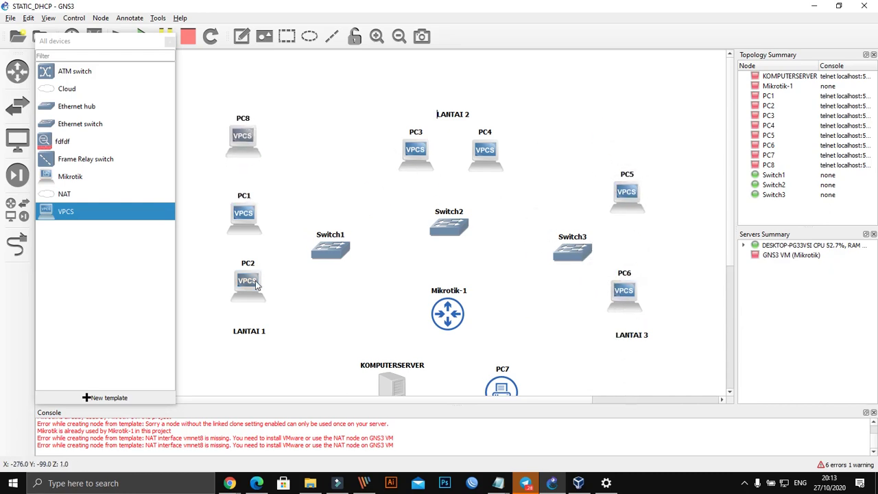
left_click_drag(243, 231, 249, 222)
left_click_drag(255, 281, 249, 281)
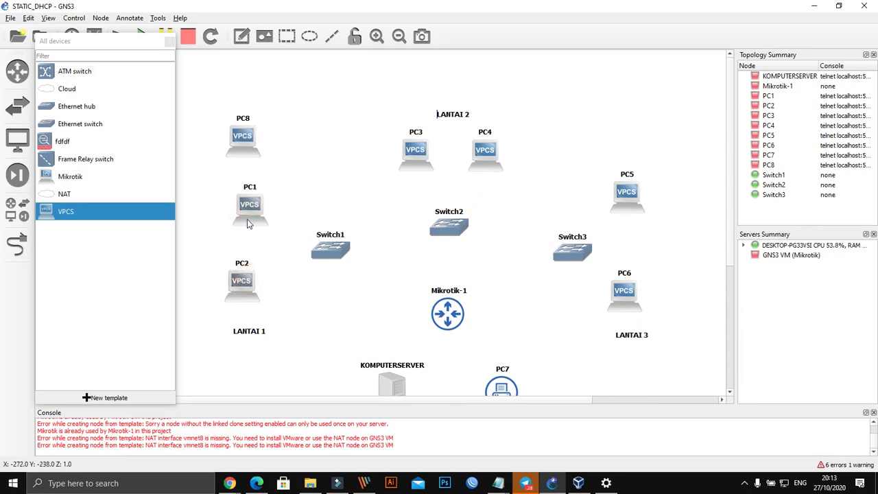
left_click_drag(248, 224, 242, 223)
left_click_drag(331, 251, 330, 224)
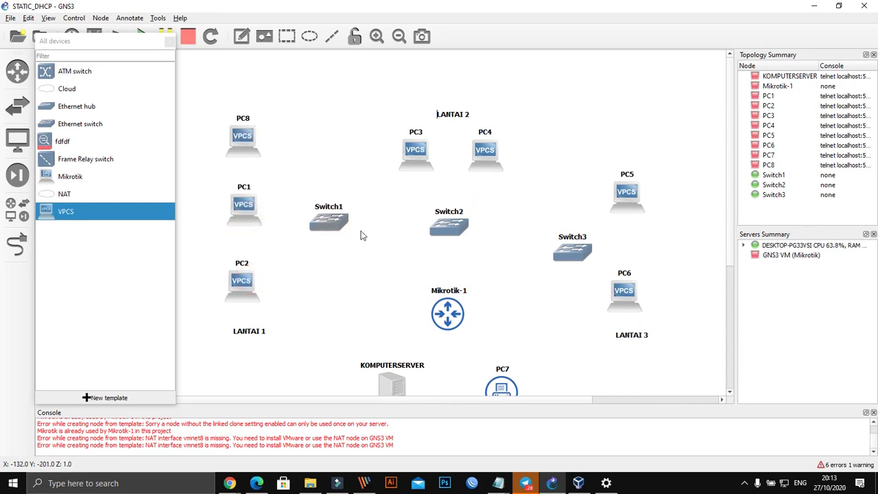
left_click_drag(563, 251, 569, 230)
left_click_drag(625, 145, 639, 267)
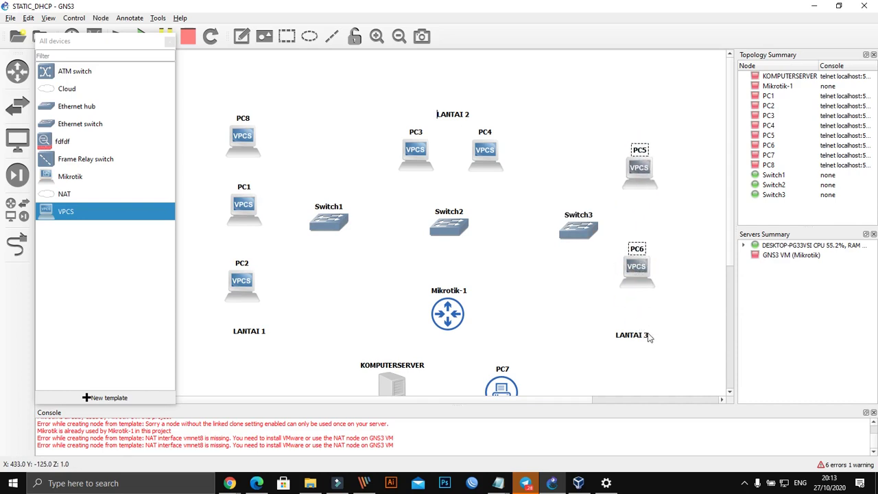
left_click_drag(648, 337, 666, 333)
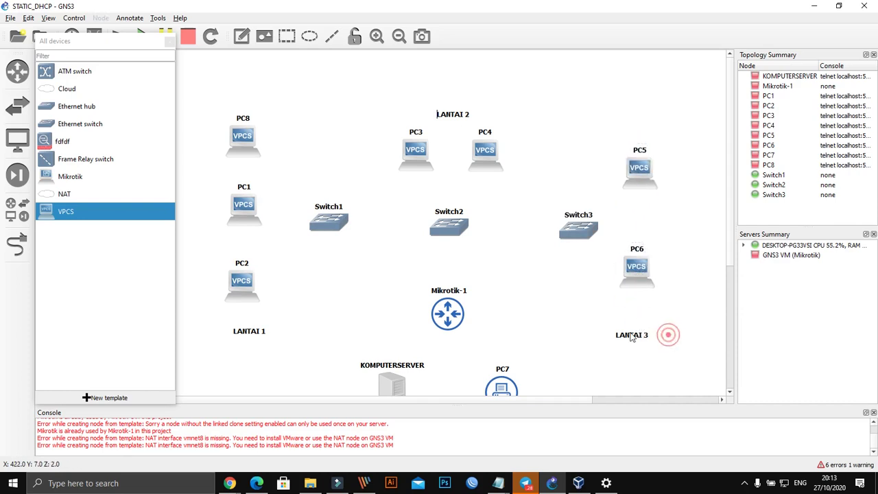
right_click(248, 140)
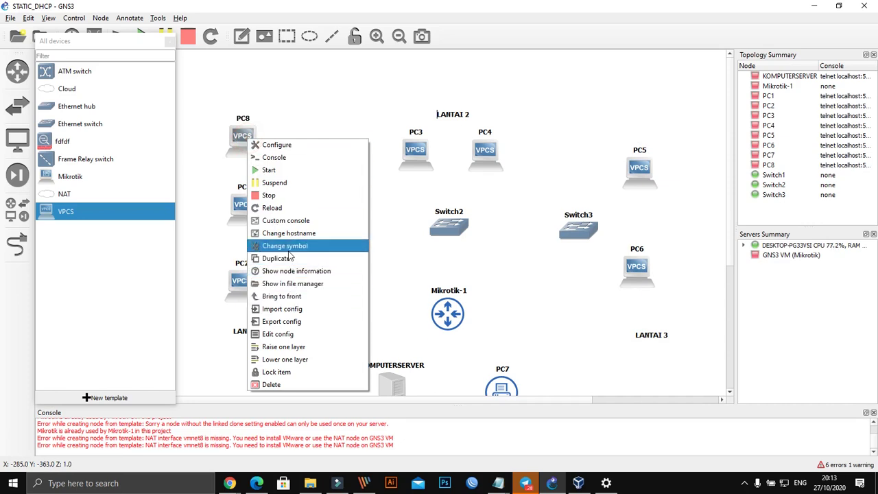
Step: Replace PC8's VPCS icon with the Affinity-circle-blue camera_dome symbol
left_click(290, 248)
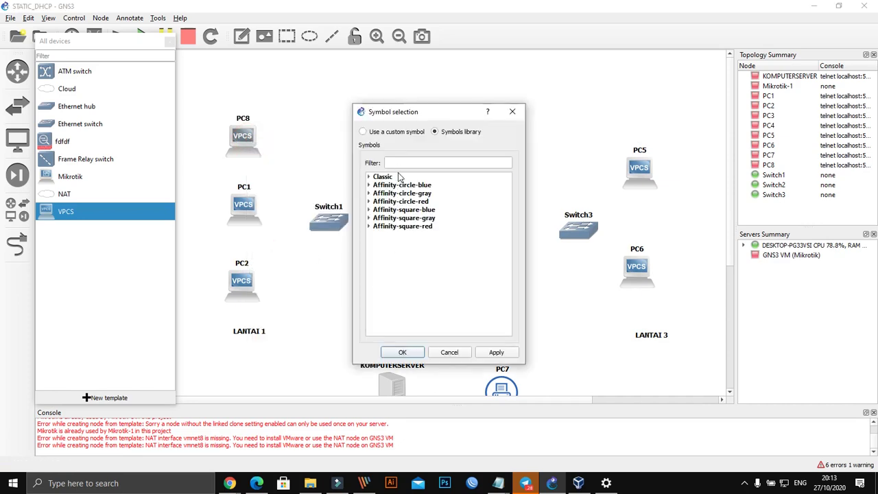
left_click(371, 188)
scroll(408, 278, "down", 3)
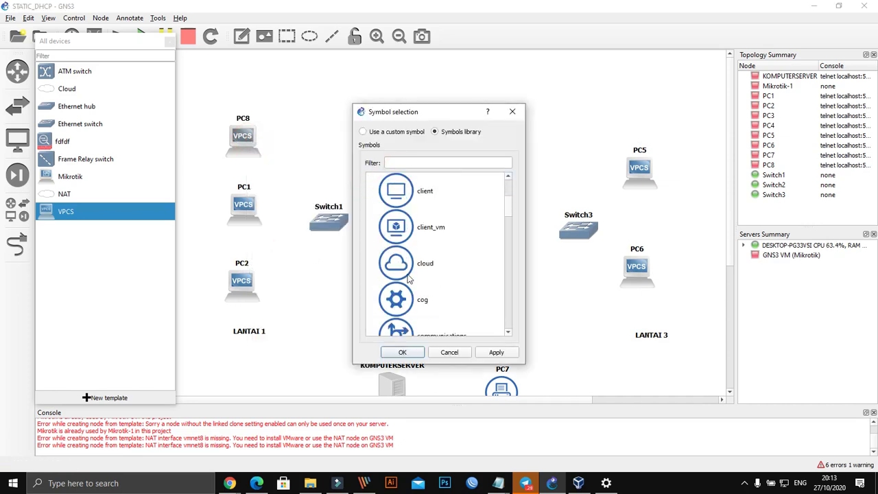
scroll(408, 277, "down", 2)
scroll(411, 293, "down", 3)
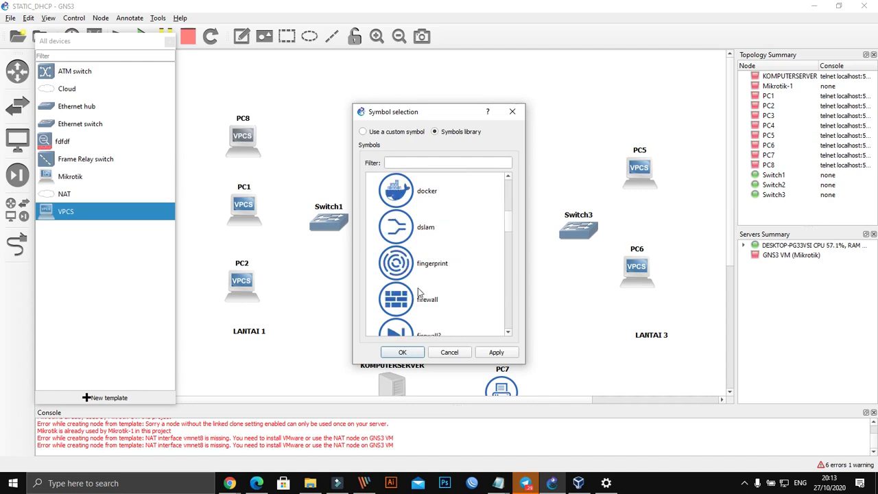
scroll(419, 293, "down", 5)
scroll(420, 293, "up", 2)
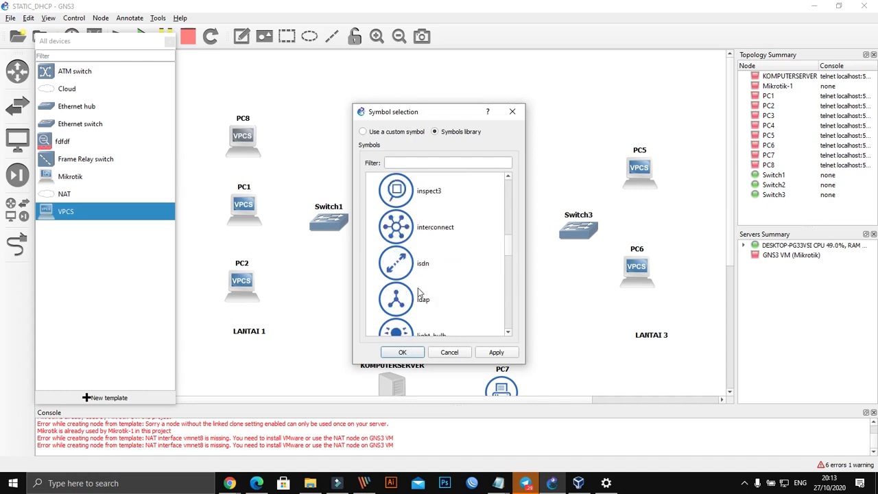
scroll(420, 293, "up", 6)
scroll(420, 293, "down", 2)
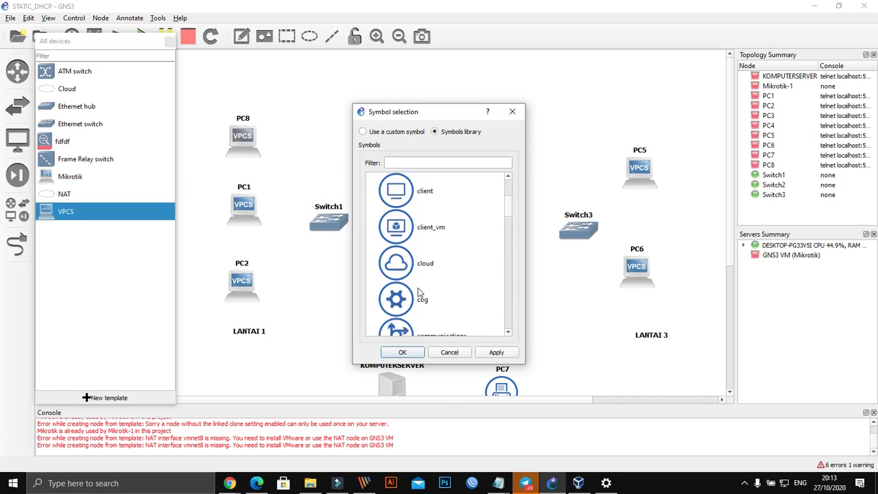
scroll(419, 293, "down", 6)
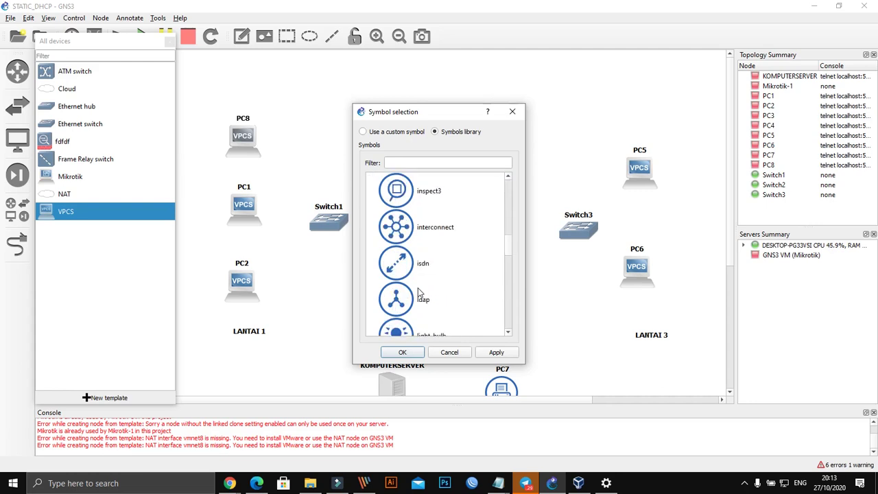
scroll(420, 293, "down", 6)
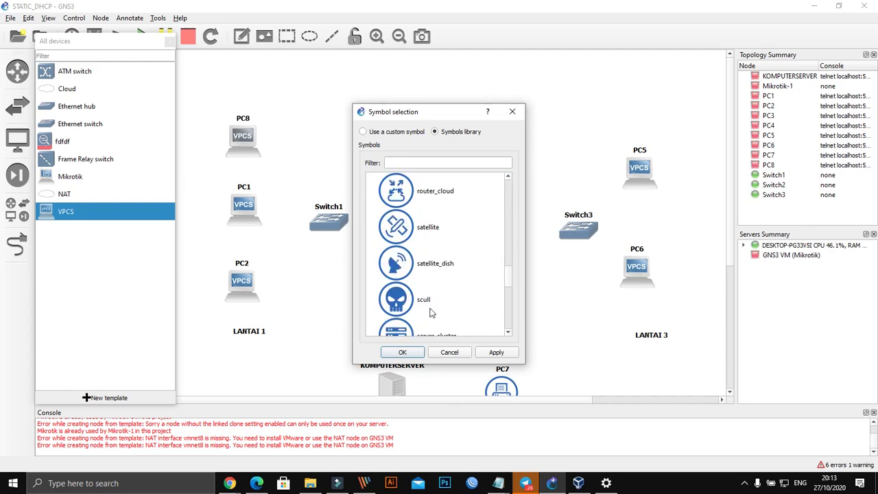
scroll(430, 313, "down", 3)
scroll(430, 313, "down", 5)
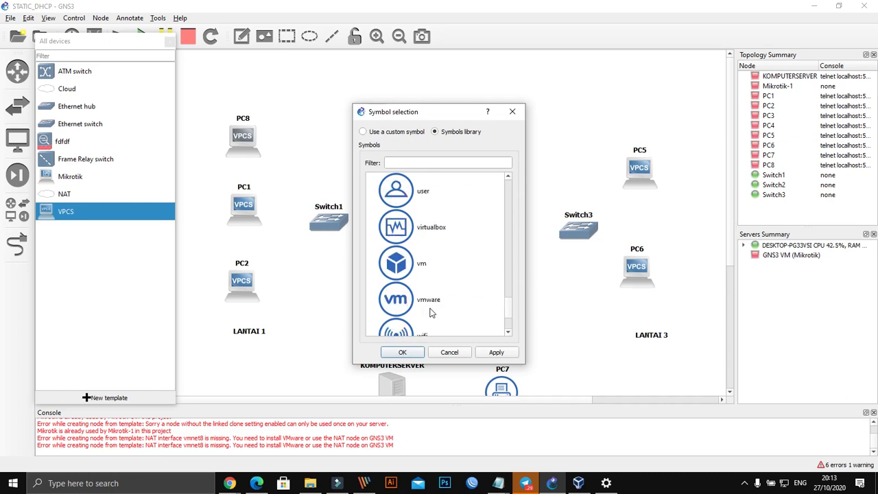
scroll(430, 313, "down", 3)
scroll(430, 312, "up", 10)
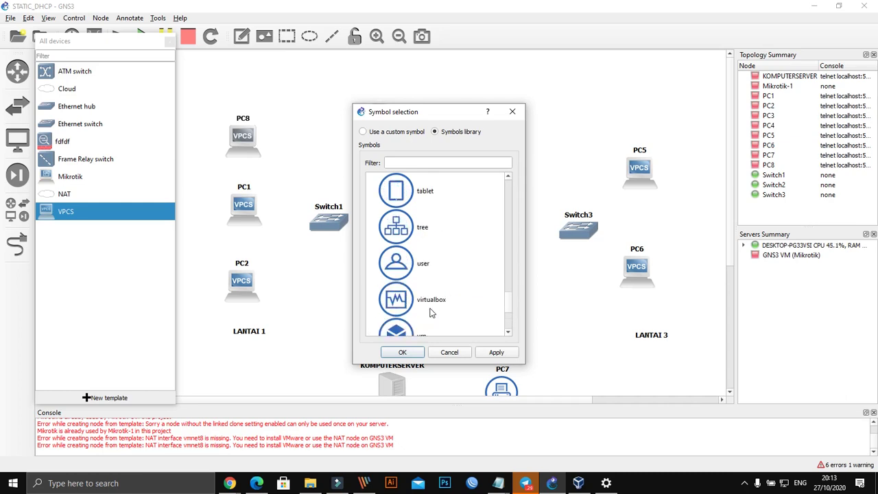
scroll(431, 313, "up", 1)
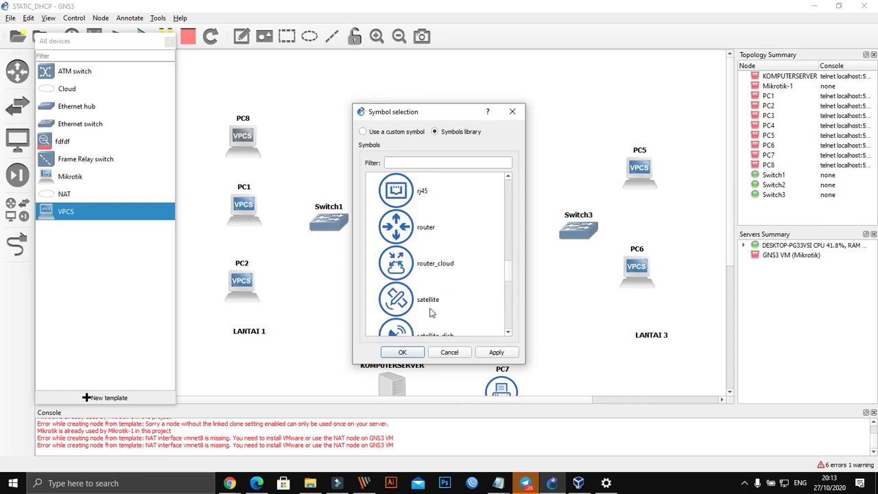
scroll(431, 313, "up", 8)
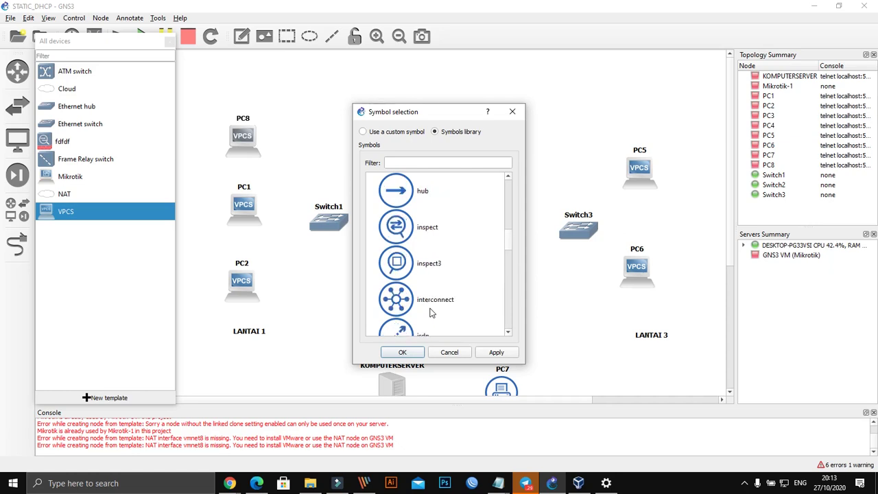
scroll(431, 313, "up", 8)
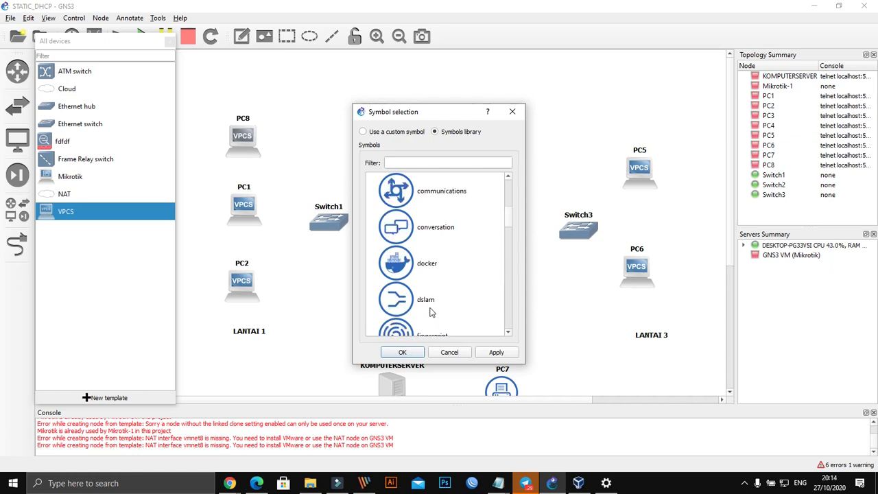
scroll(431, 312, "up", 1)
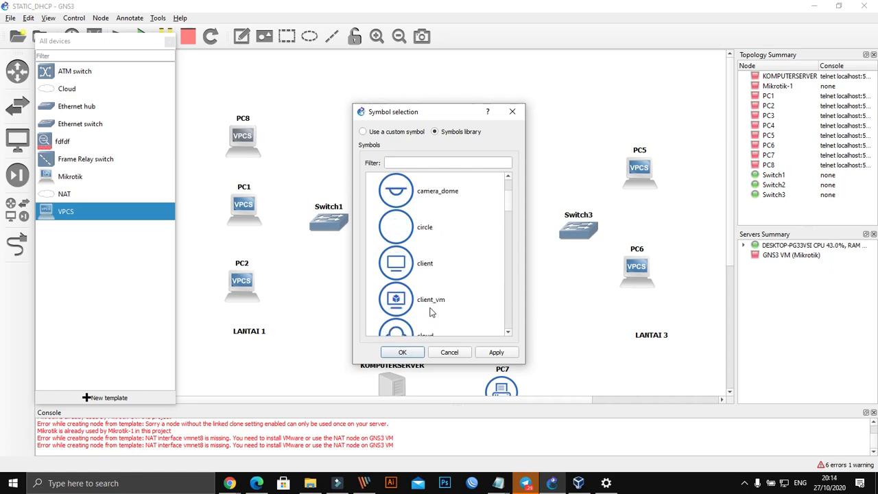
left_click(396, 198)
left_click(478, 354)
left_click(404, 351)
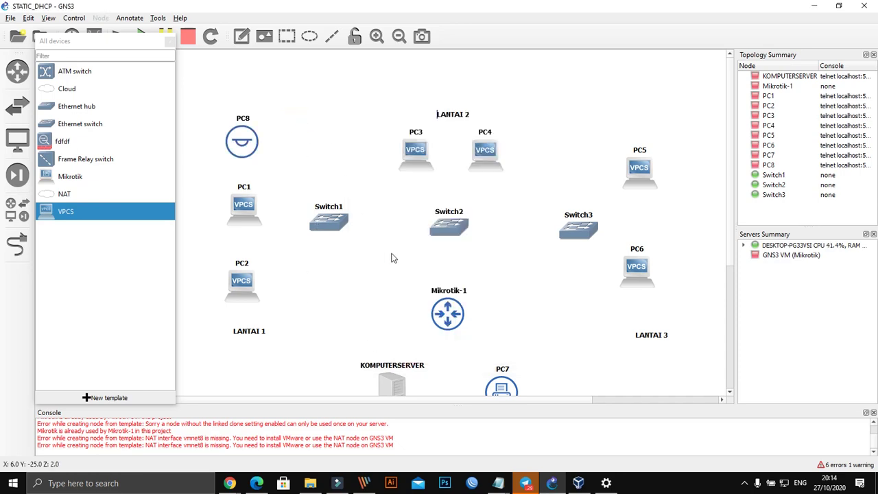
Step: Cable PC8, PC1 and PC2 to Switch1's Ethernet ports
scroll(393, 258, "down", 1)
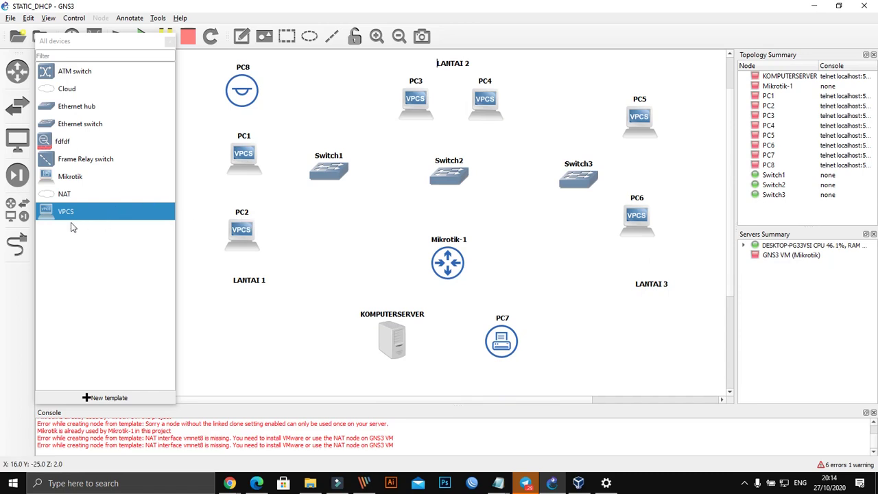
left_click(16, 243)
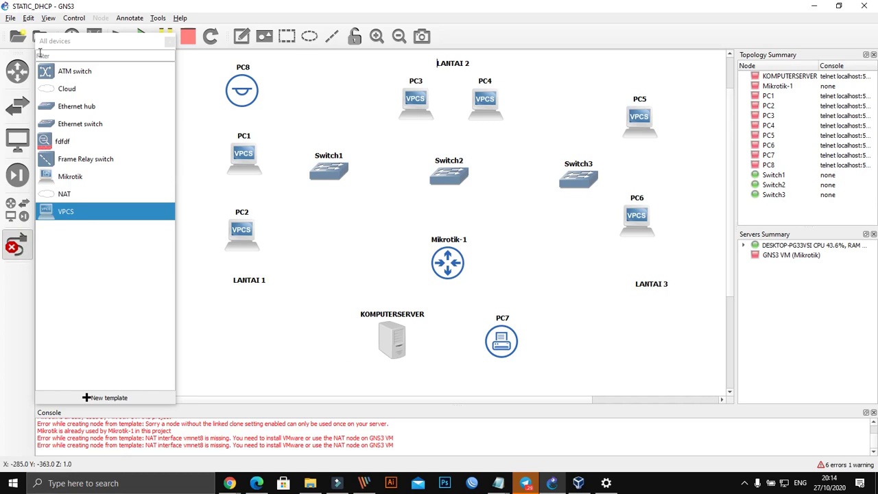
left_click(168, 43)
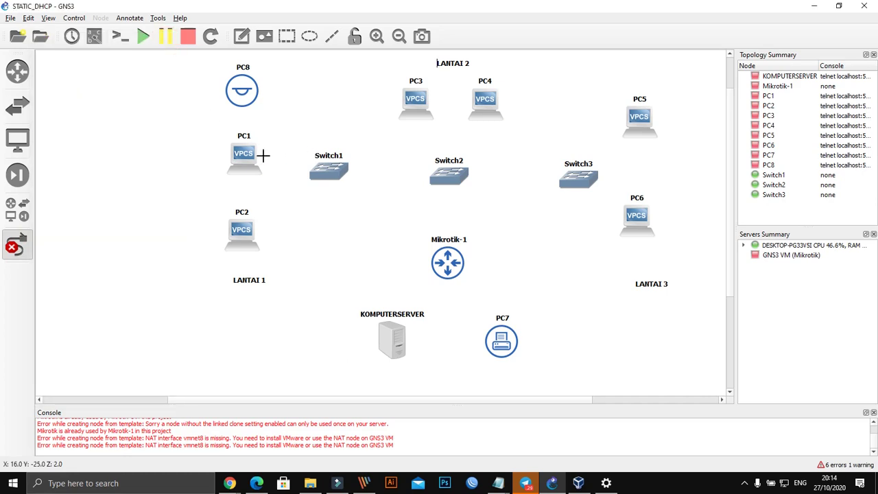
left_click(310, 165)
left_click(340, 172)
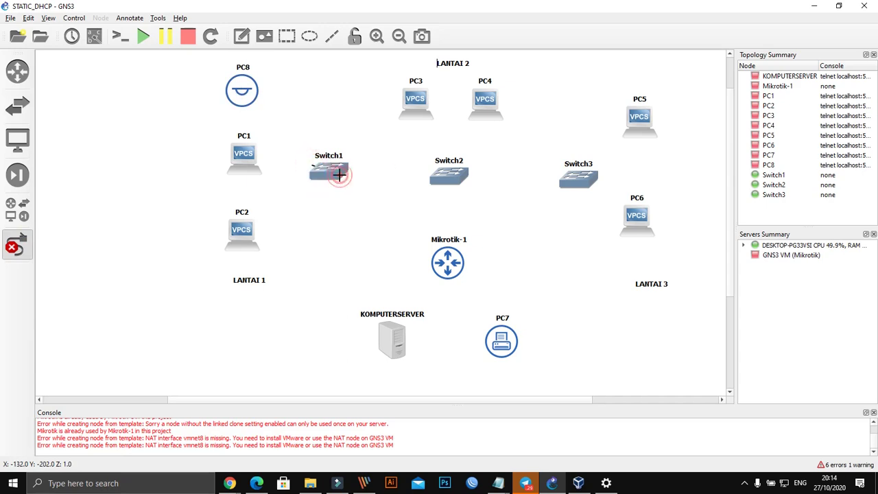
left_click(251, 89)
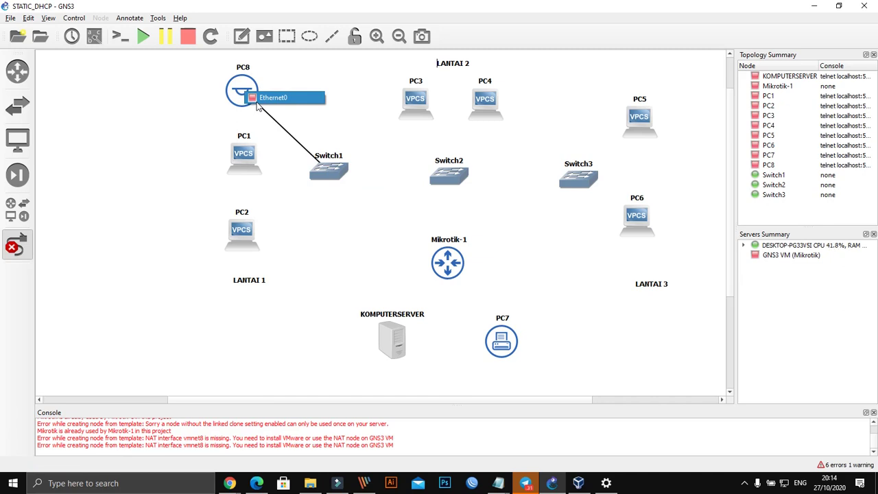
left_click(256, 101)
left_click(312, 168)
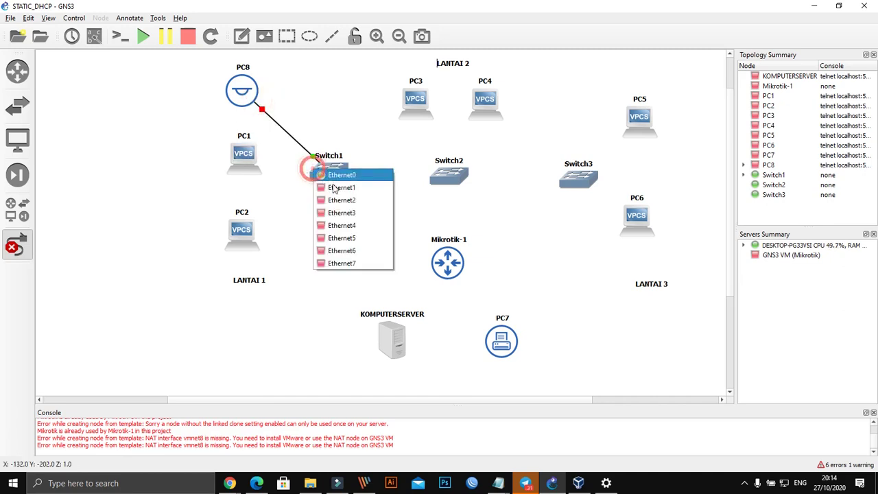
left_click(333, 186)
left_click(244, 159)
left_click(270, 171)
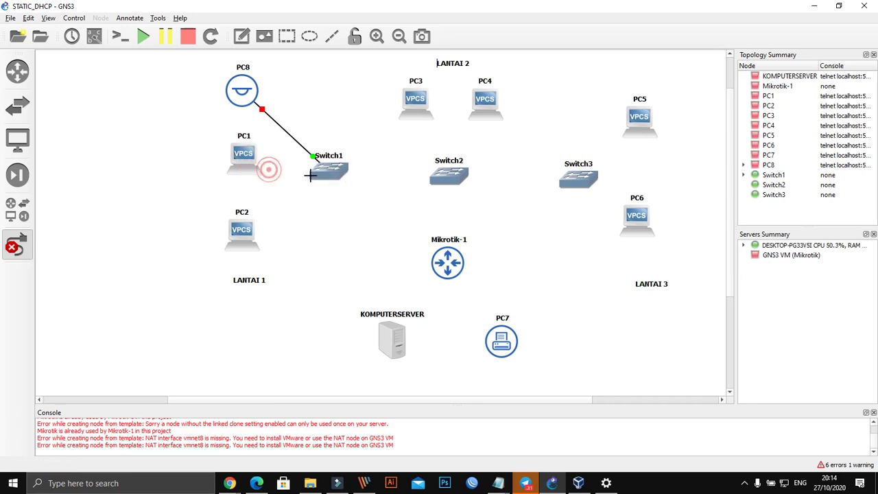
left_click(313, 173)
left_click(337, 195)
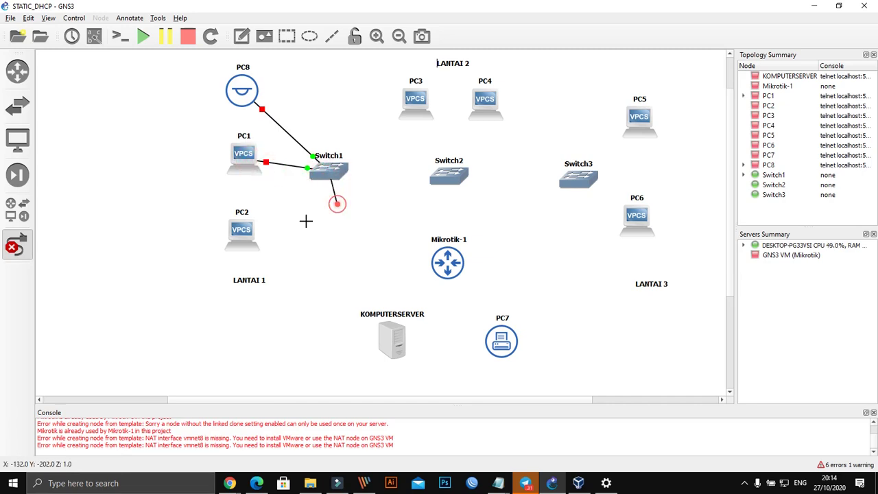
left_click(245, 232)
left_click(262, 241)
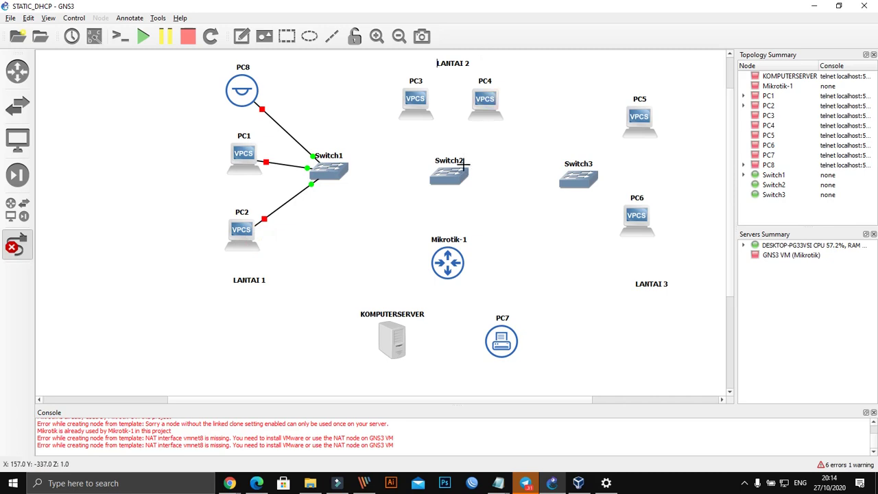
Step: Link PC3 and PC4 to Switch2's Ethernet0 and Ethernet1
left_click(438, 171)
left_click(477, 184)
left_click(431, 103)
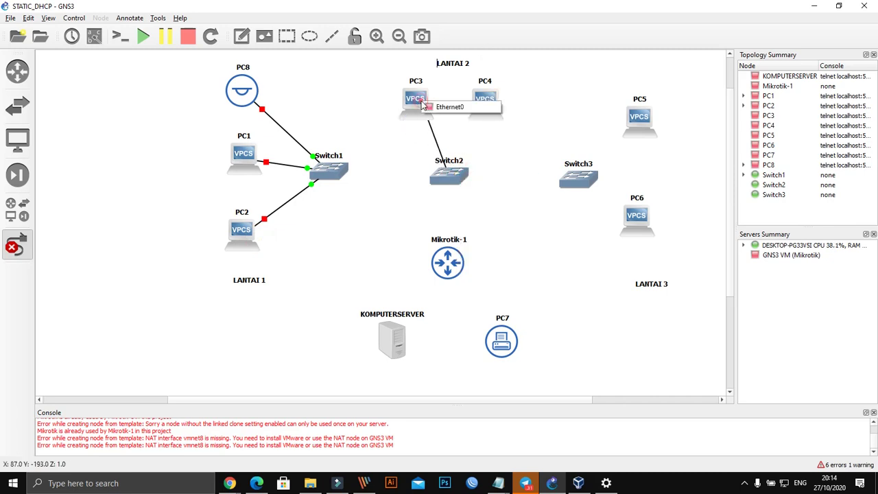
left_click(471, 110)
left_click(456, 176)
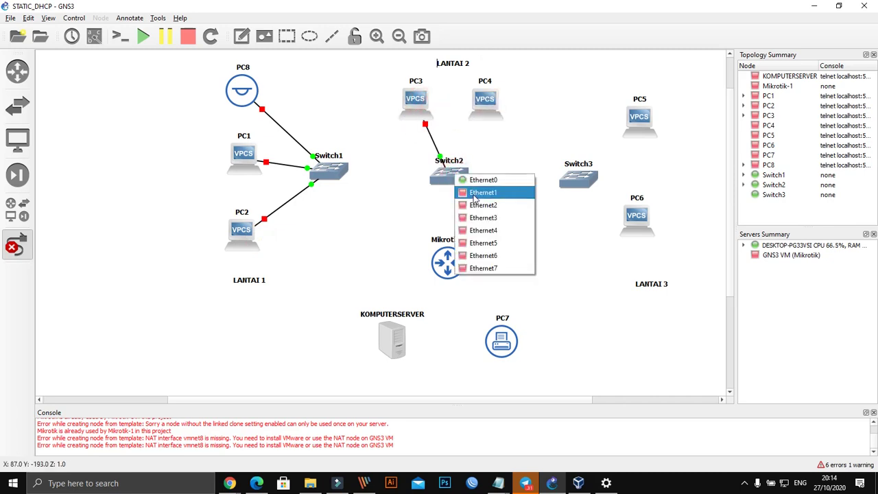
left_click(481, 192)
left_click(489, 109)
left_click(499, 115)
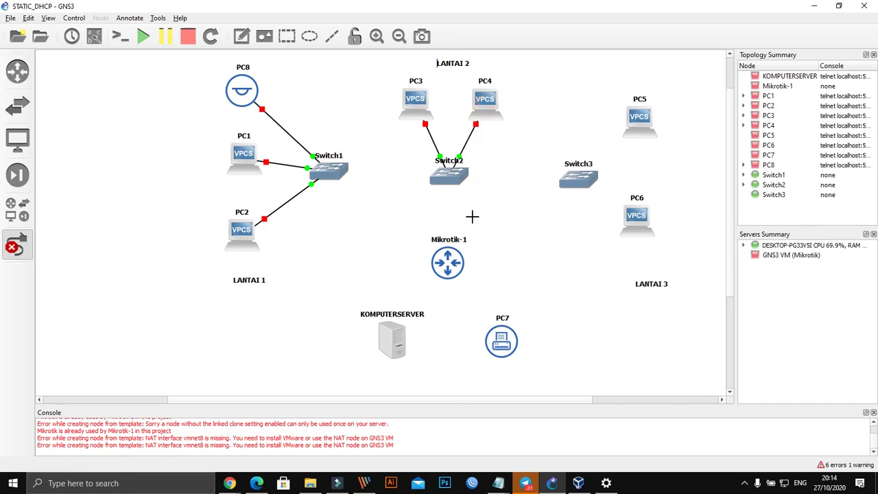
Step: Link PC5 and PC6 to Switch3, leaving Mikrotik-1 unconnected for now
left_click(567, 173)
left_click(596, 182)
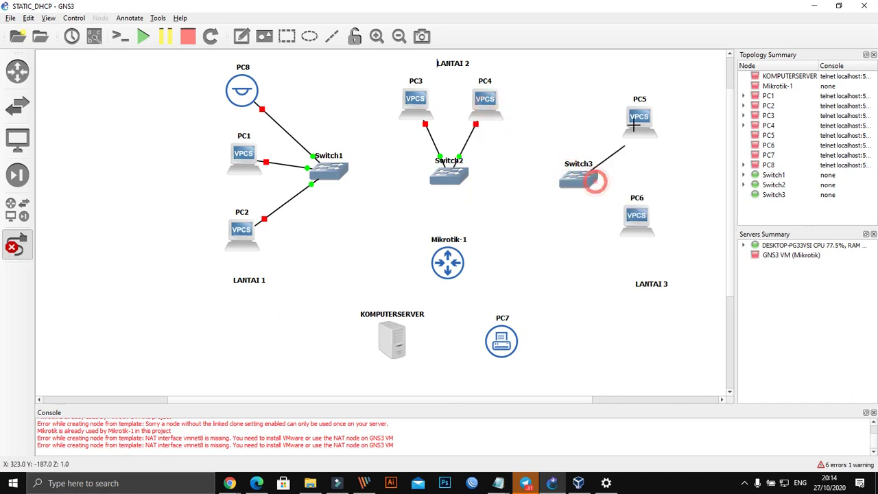
left_click(638, 115)
left_click(664, 127)
left_click(581, 192)
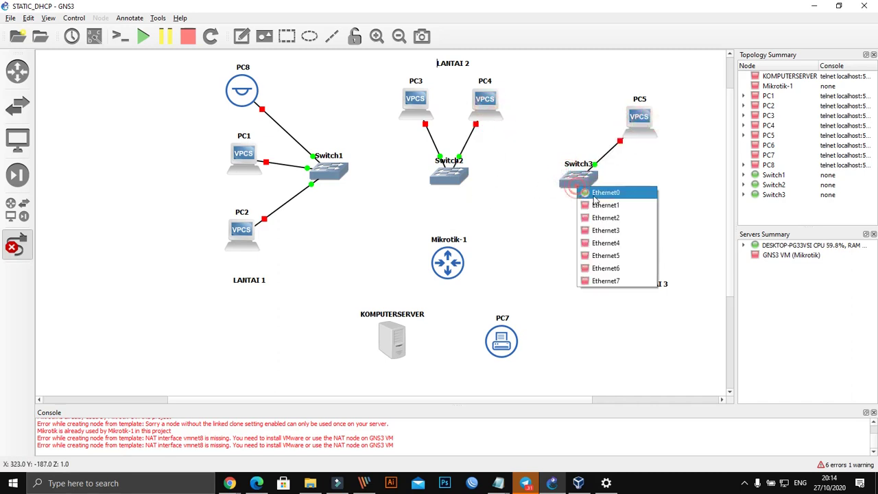
left_click(607, 204)
left_click(640, 217)
left_click(655, 223)
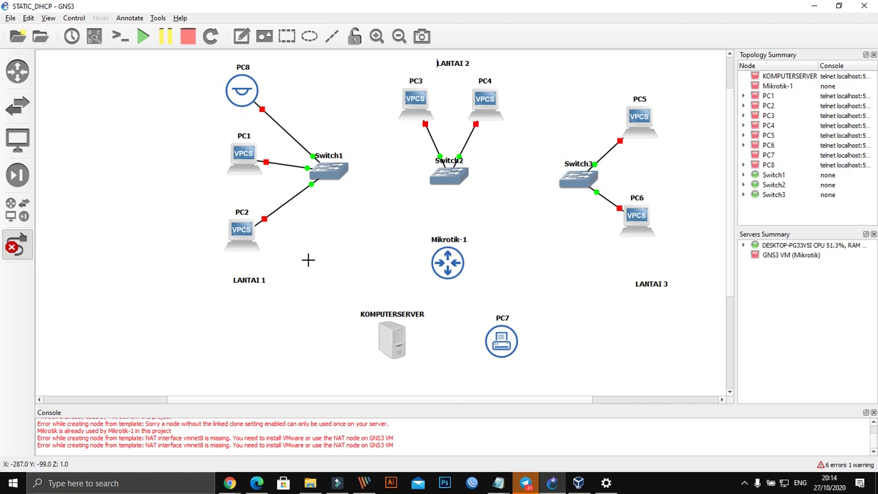
left_click(452, 263)
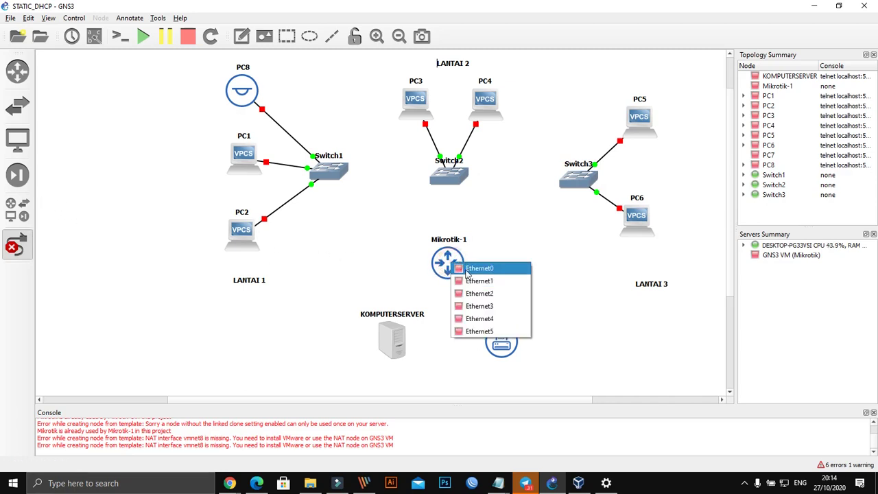
left_click(31, 256)
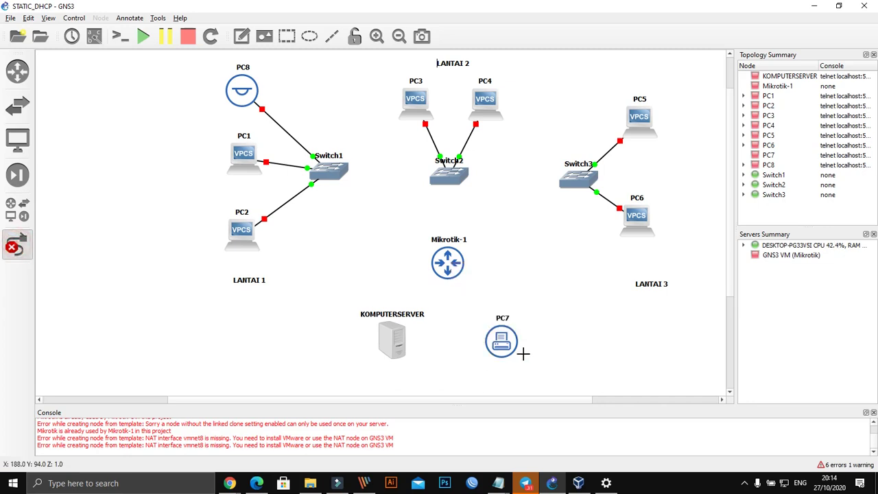
Step: Add a new Ethernet switch, Switch4, and reposition KOMPUTERSERVER, PC7 and Mikrotik-1
left_click(17, 245)
left_click_drag(537, 367, 355, 326)
left_click_drag(503, 346, 508, 365)
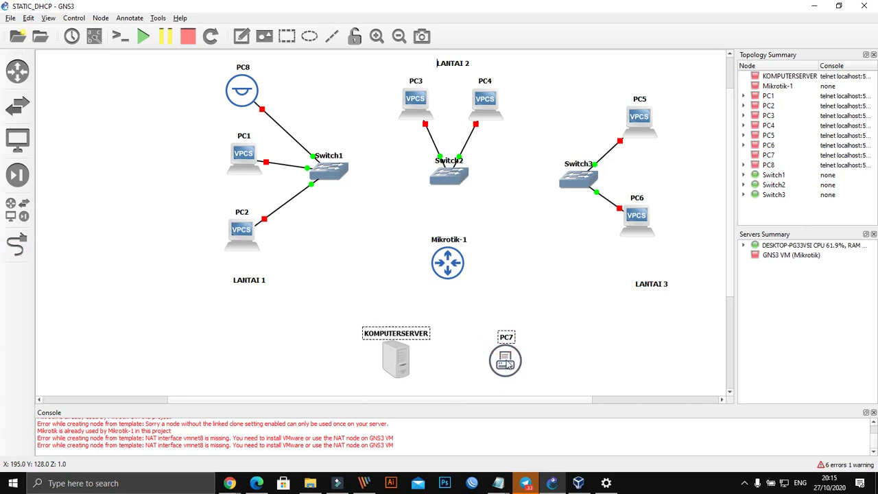
left_click(21, 209)
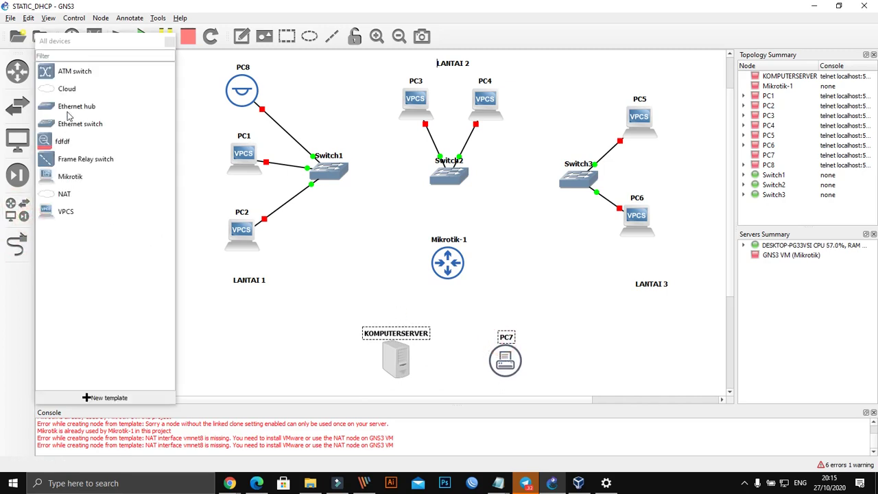
left_click_drag(75, 130, 453, 308)
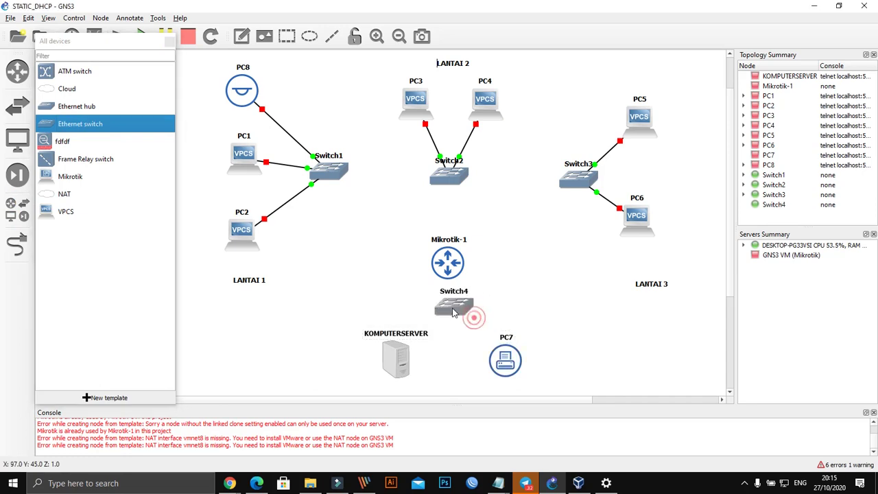
left_click_drag(446, 267, 445, 257)
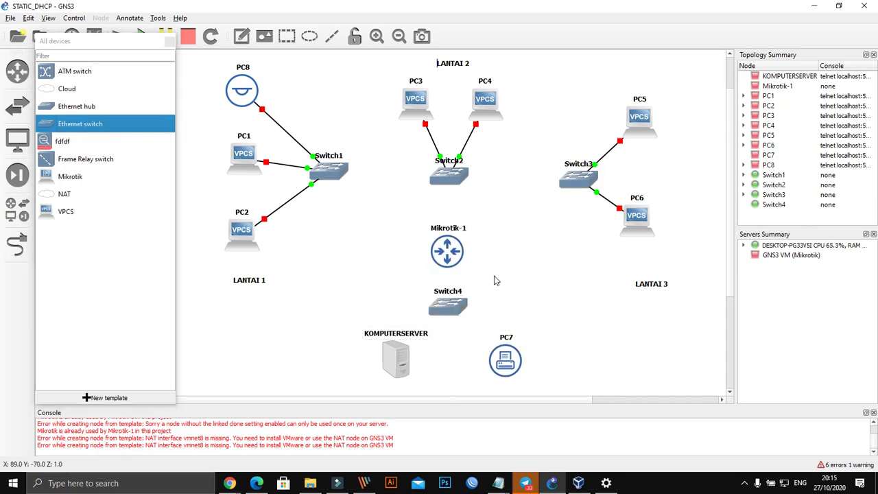
Step: Cable Switch4 to Mikrotik-1's Ethernet0, KOMPUTERSERVER and PC7
left_click(17, 244)
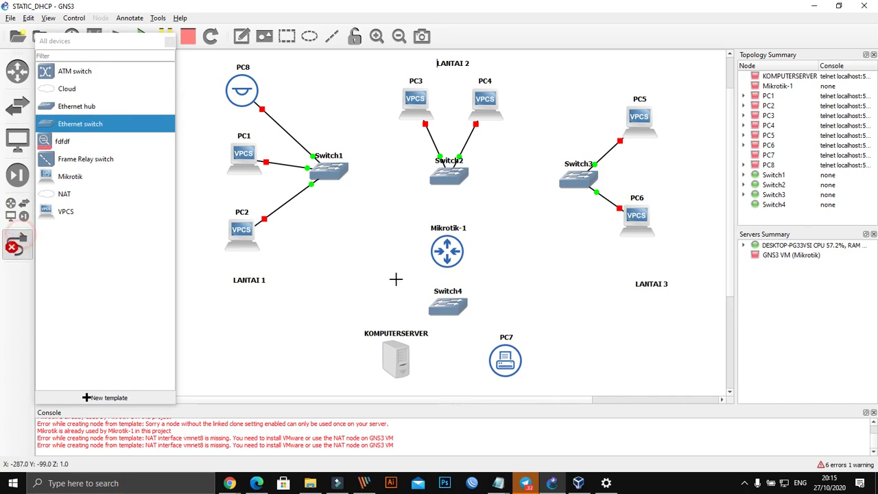
left_click(452, 316)
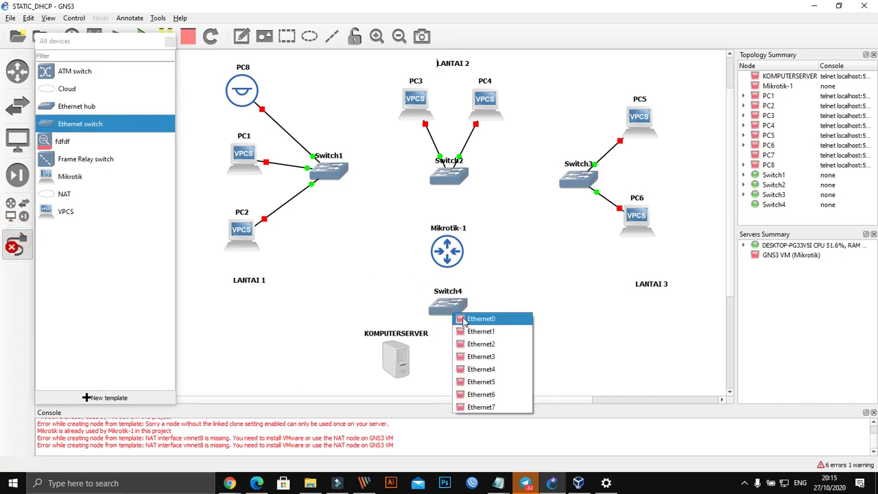
left_click(462, 318)
left_click(449, 256)
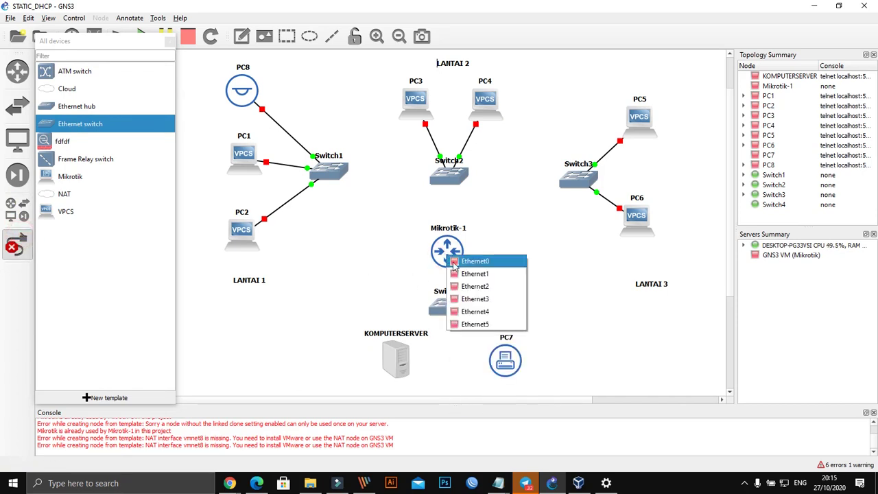
left_click(453, 265)
left_click(449, 309)
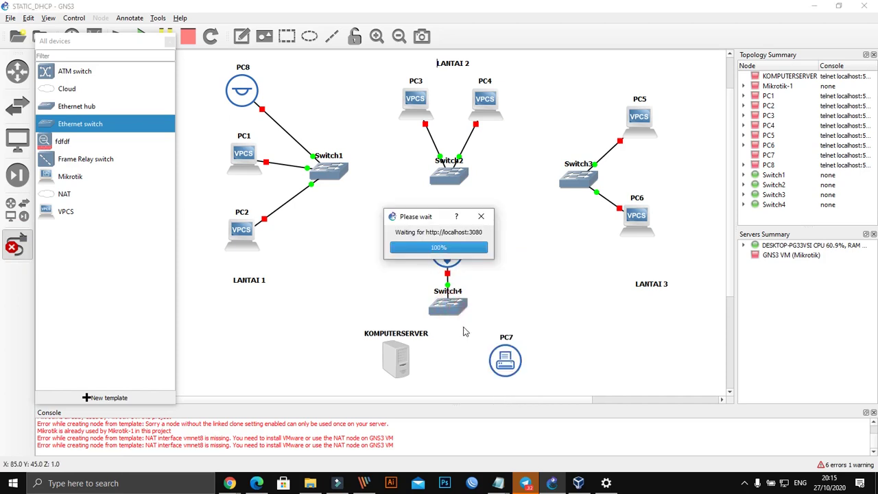
left_click(451, 297)
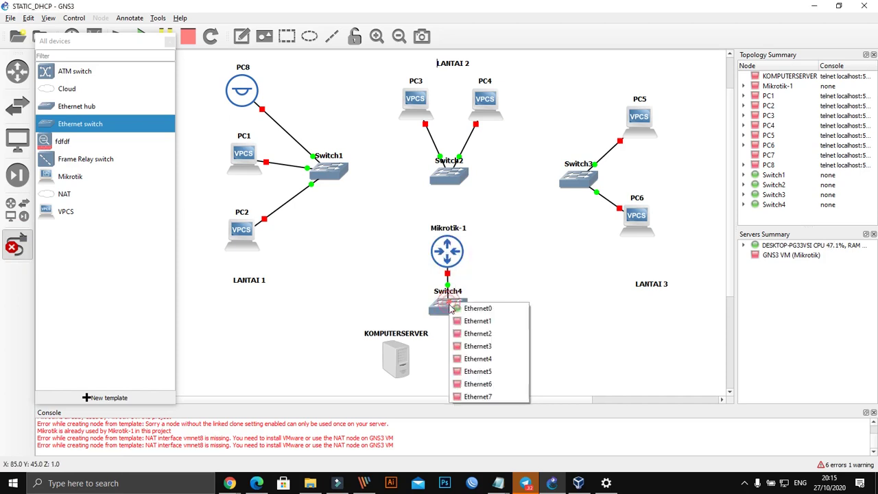
left_click(461, 320)
left_click(402, 357)
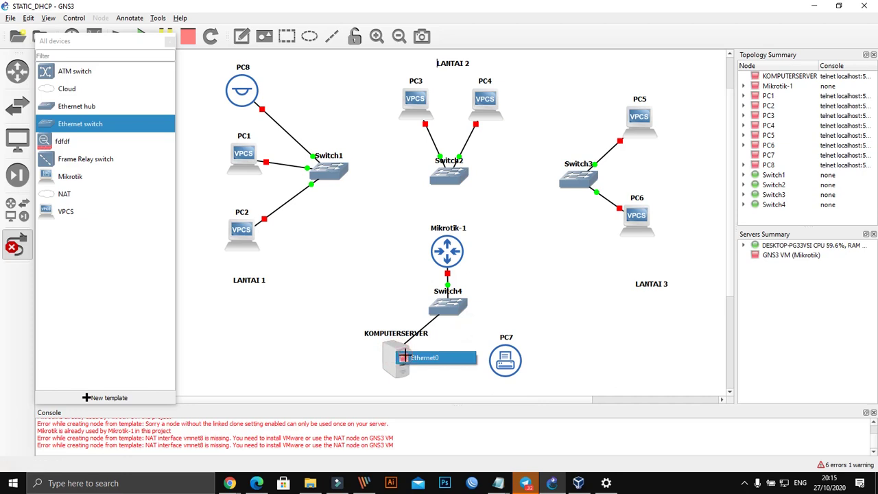
left_click(404, 357)
left_click(451, 309)
left_click(468, 340)
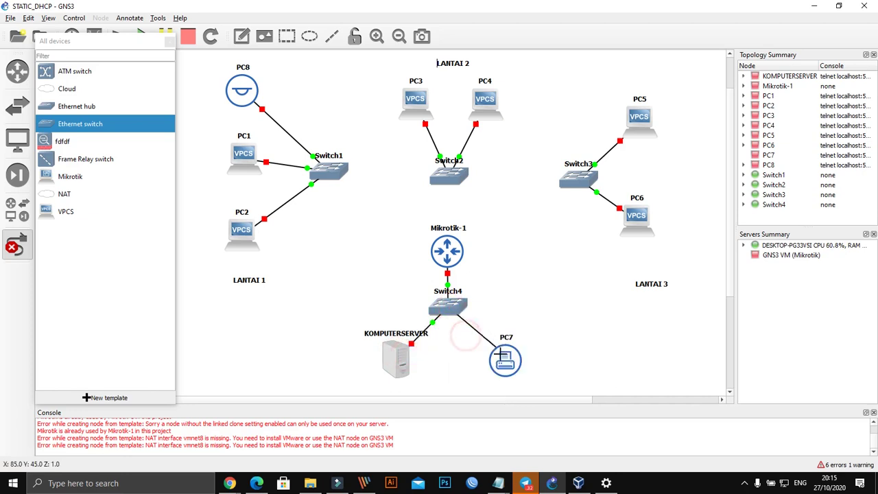
left_click(506, 358)
left_click(511, 362)
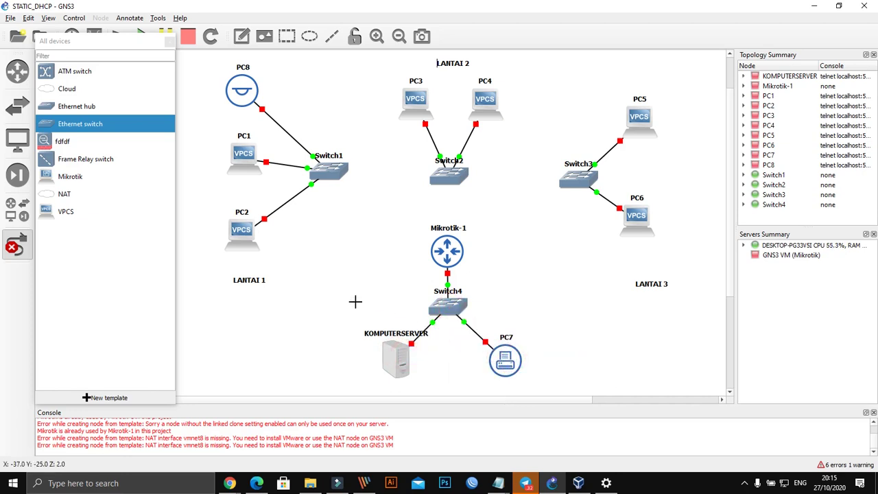
Step: Connect Switch1, Switch2 and Switch3 to Mikrotik-1's Ethernet ports
left_click(336, 173)
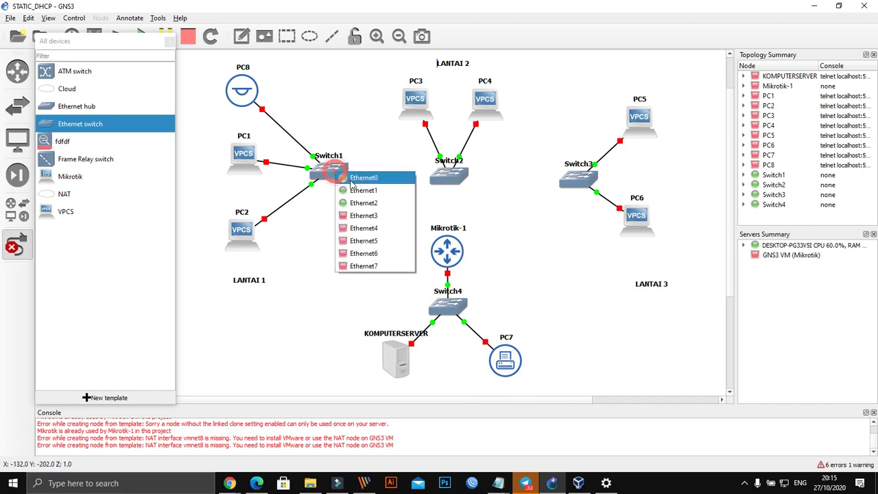
left_click(358, 217)
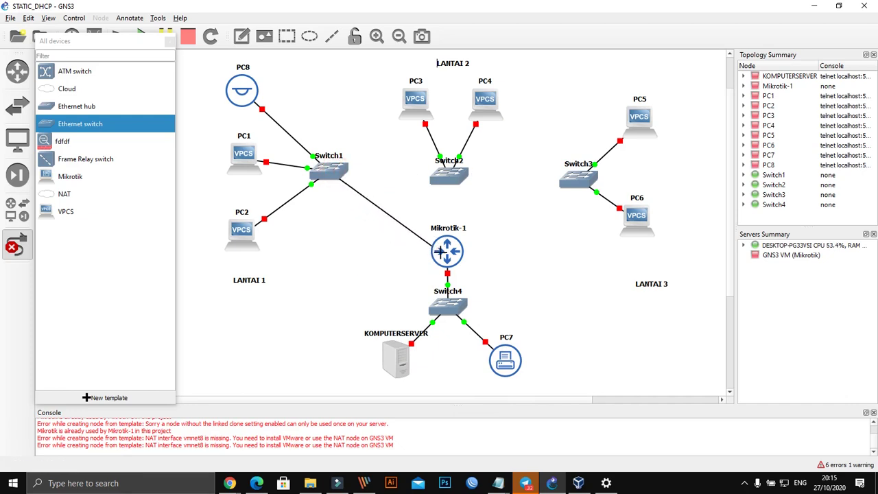
left_click(439, 252)
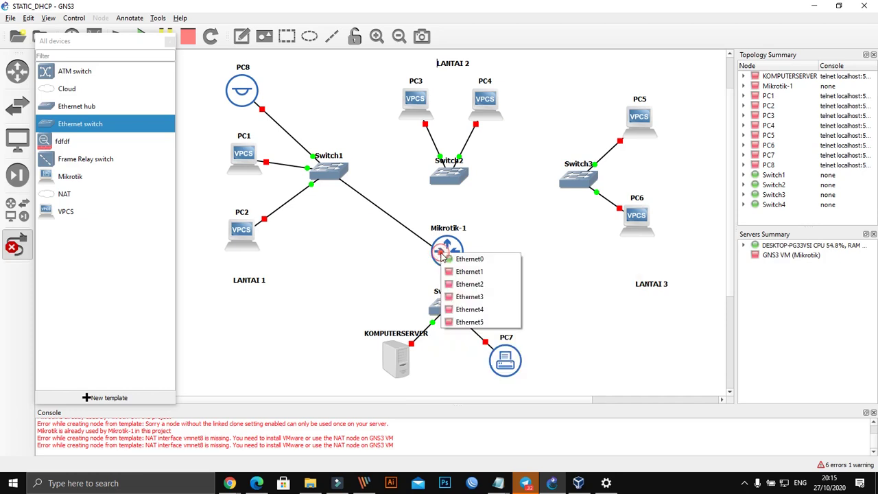
left_click(481, 274)
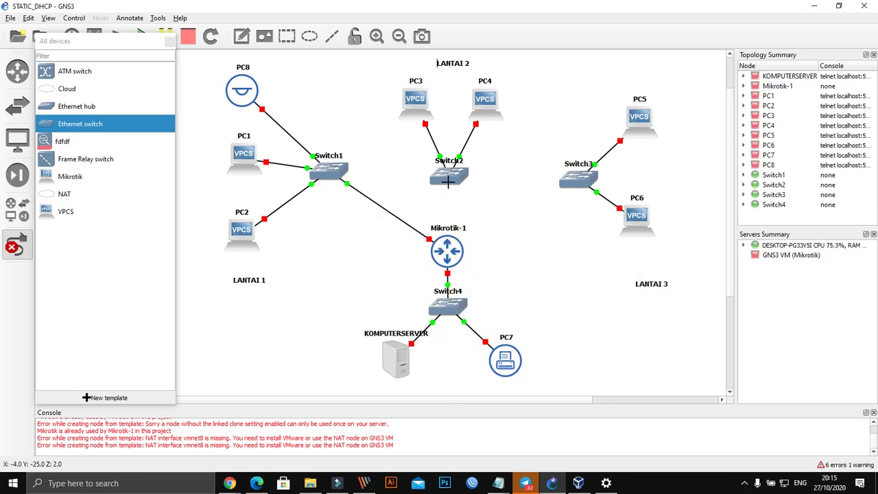
left_click(450, 184)
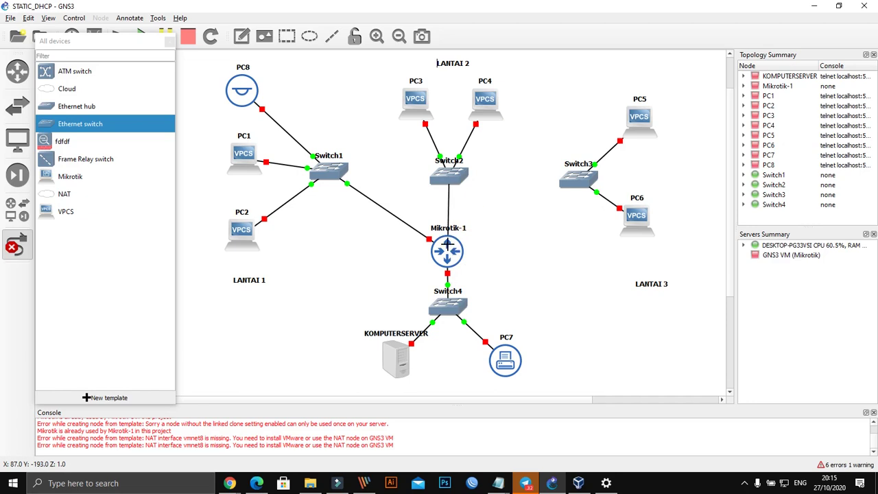
left_click(449, 247)
key("Escape")
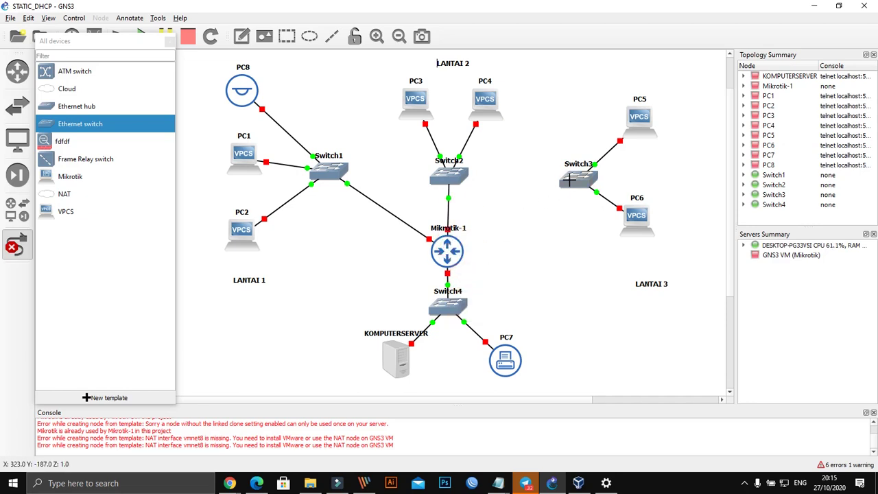
left_click(571, 180)
left_click(583, 215)
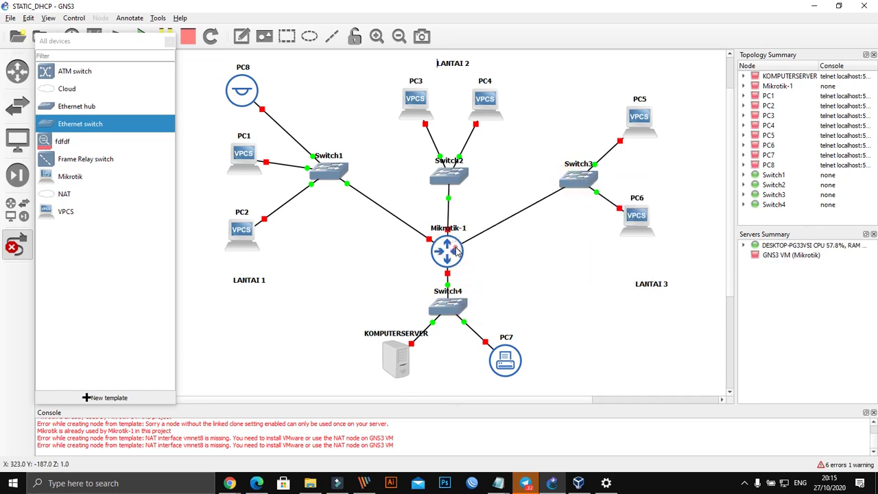
left_click(455, 249)
left_click(483, 292)
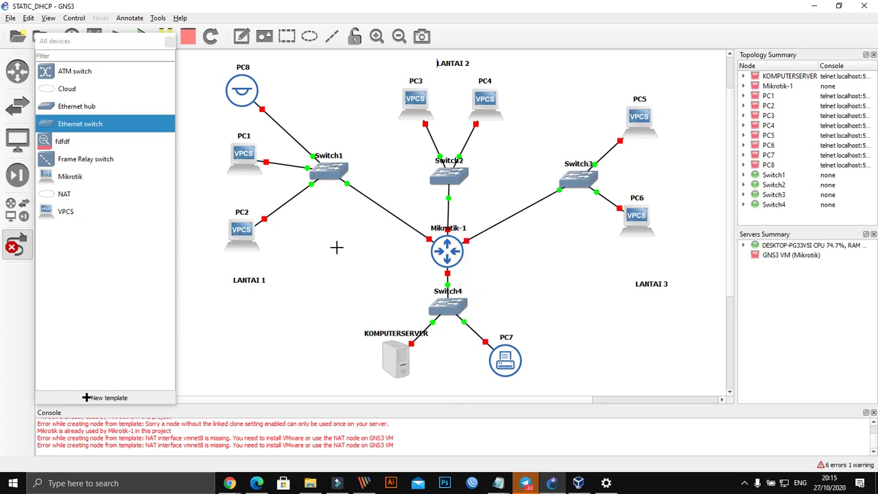
left_click(21, 247)
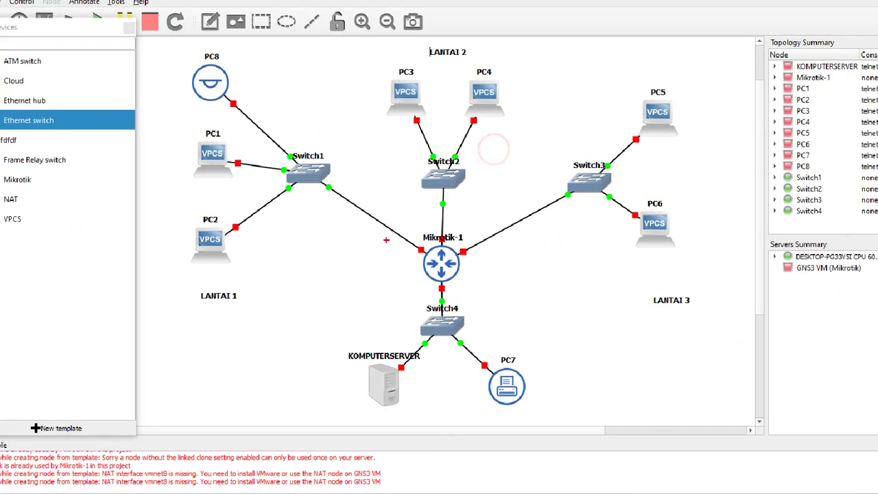
Step: Rearrange items on the GNS3 topology canvas
mouse_move(174, 278)
left_mouse_down()
mouse_move(252, 262)
mouse_move(178, 293)
left_mouse_up()
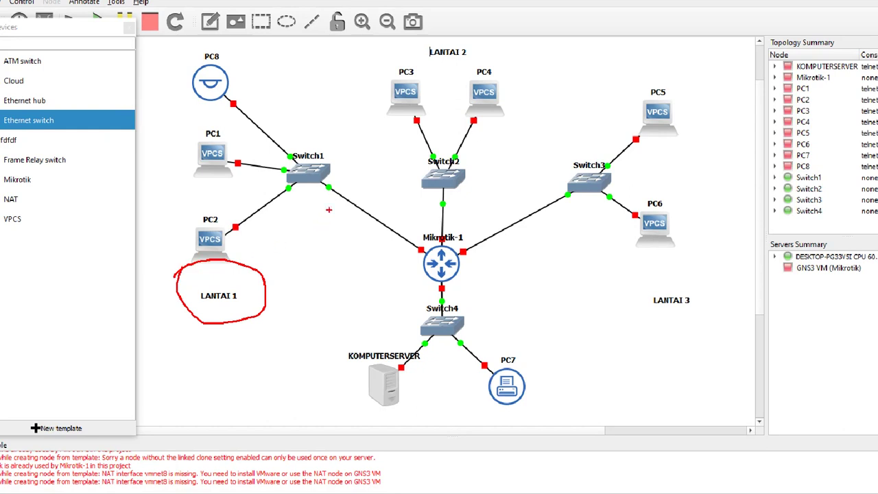
mouse_move(267, 142)
left_mouse_down()
mouse_move(356, 168)
mouse_move(261, 172)
left_mouse_up()
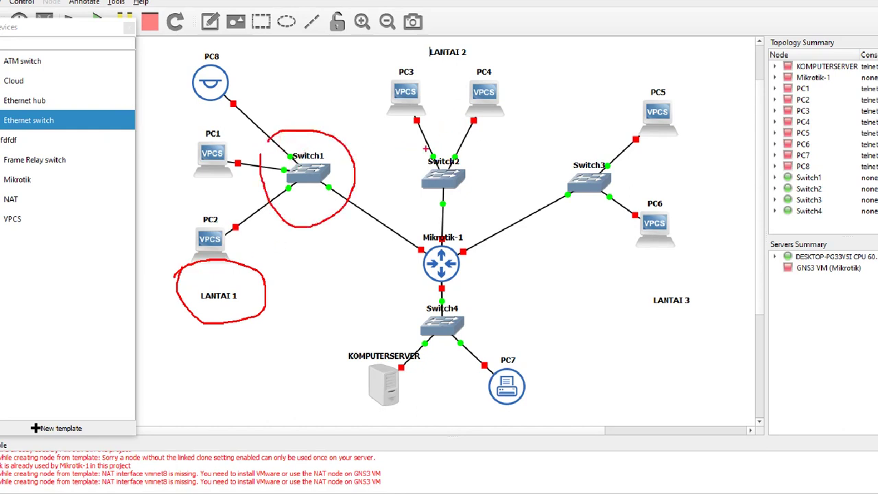
mouse_move(425, 147)
left_mouse_down()
mouse_move(481, 160)
mouse_move(425, 187)
left_mouse_up()
mouse_move(557, 156)
left_mouse_down()
mouse_move(621, 152)
mouse_move(577, 211)
mouse_move(567, 144)
left_mouse_up()
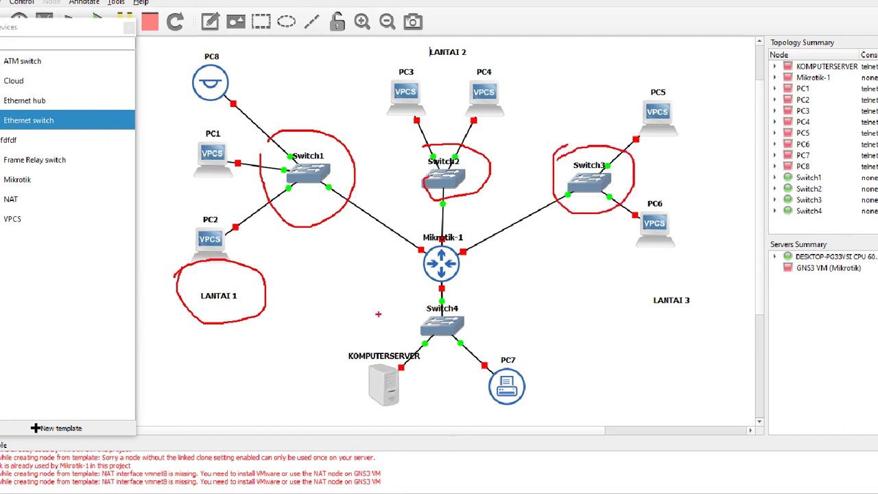
mouse_move(363, 307)
left_mouse_down()
mouse_move(459, 302)
mouse_move(555, 368)
mouse_move(478, 420)
mouse_move(339, 420)
mouse_move(314, 328)
mouse_move(365, 310)
left_mouse_up()
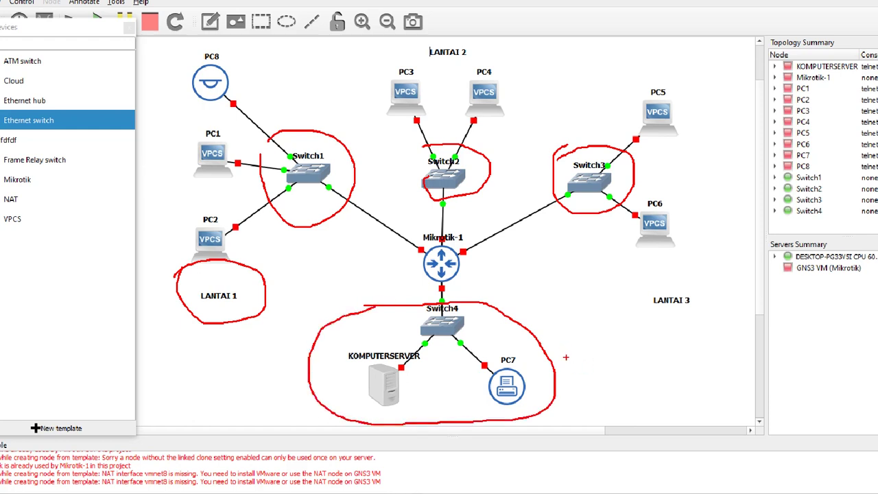
key("Escape")
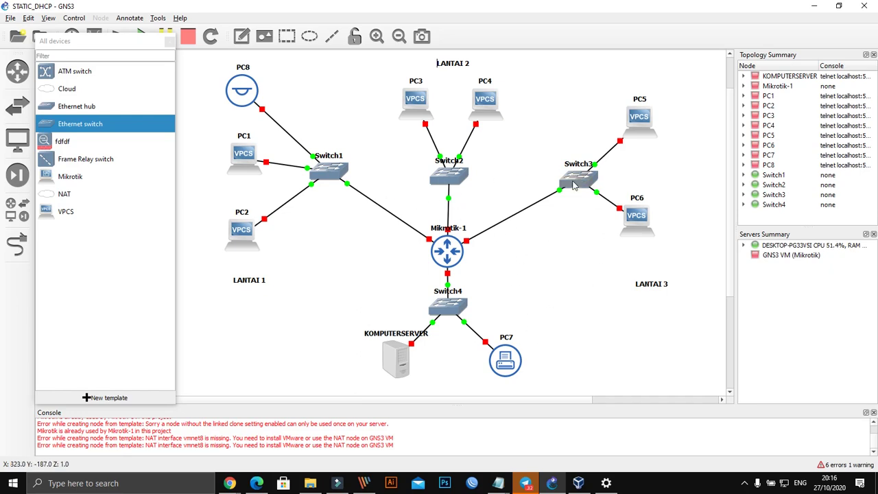
Step: Bring up VirtualBox Manager showing the powered-off Mikrotik VM's details
left_click(526, 293)
left_click(553, 297)
left_click(578, 483)
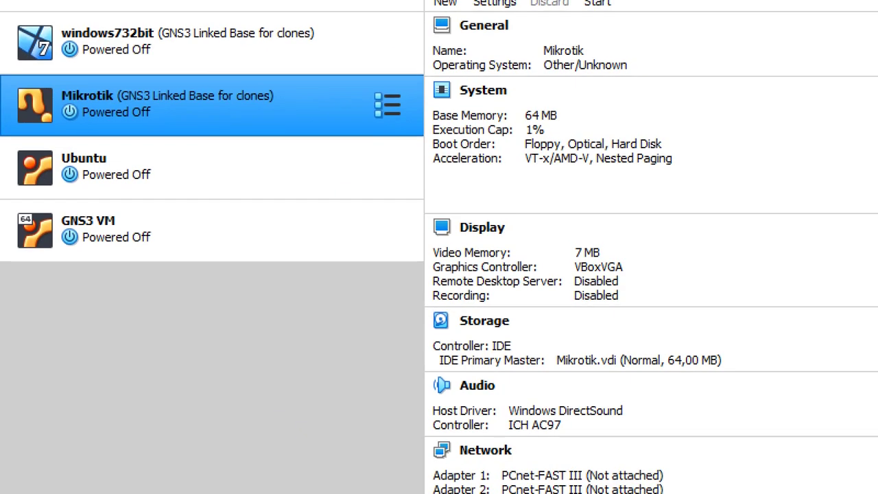
Step: Leave VirtualBox Manager and bring the GNS3 STATIC_DHCP topology back to front
left_click(41, 86)
mouse_move(42, 87)
left_mouse_down()
mouse_move(340, 81)
mouse_move(64, 168)
mouse_move(19, 96)
left_mouse_up()
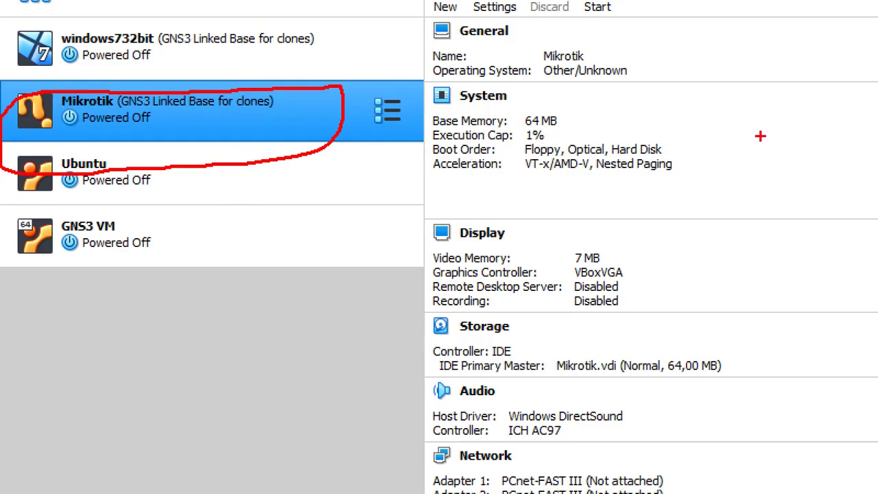
key("Escape")
key("ctrl+1")
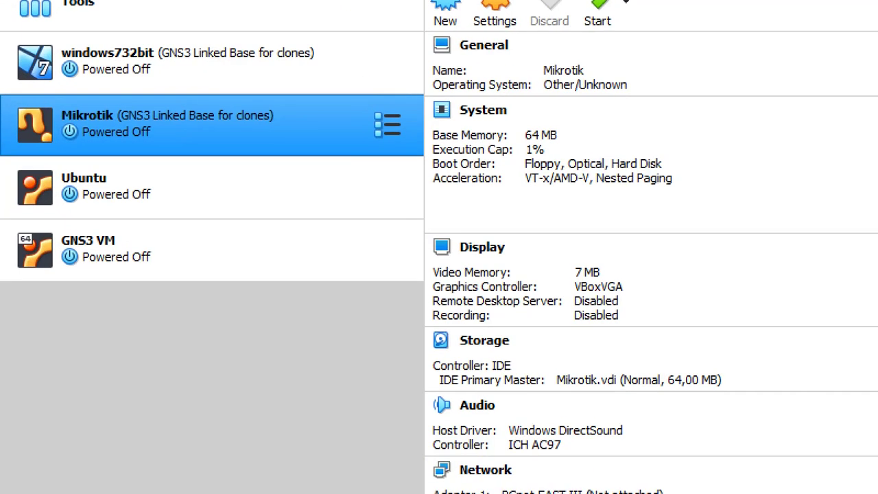
mouse_move(112, 70)
left_mouse_down()
mouse_move(405, 137)
mouse_move(15, 174)
mouse_move(126, 89)
left_mouse_up()
key("Escape")
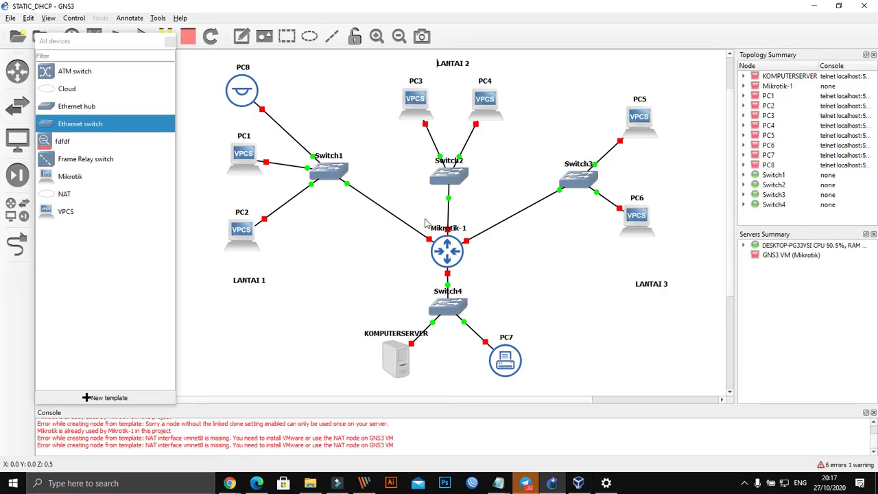
left_click(542, 287)
Step: Show e0/e1/e2 interface labels on all links, then switch to the Google Meet window
left_click(169, 42)
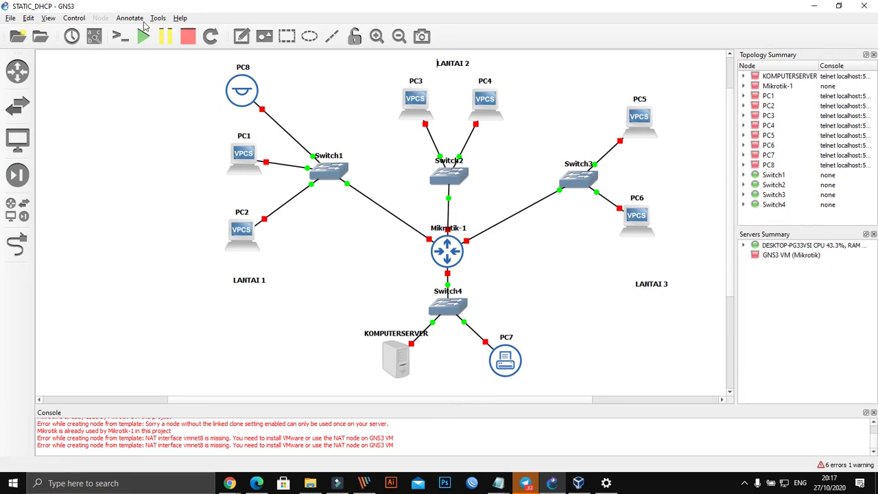
left_click(94, 36)
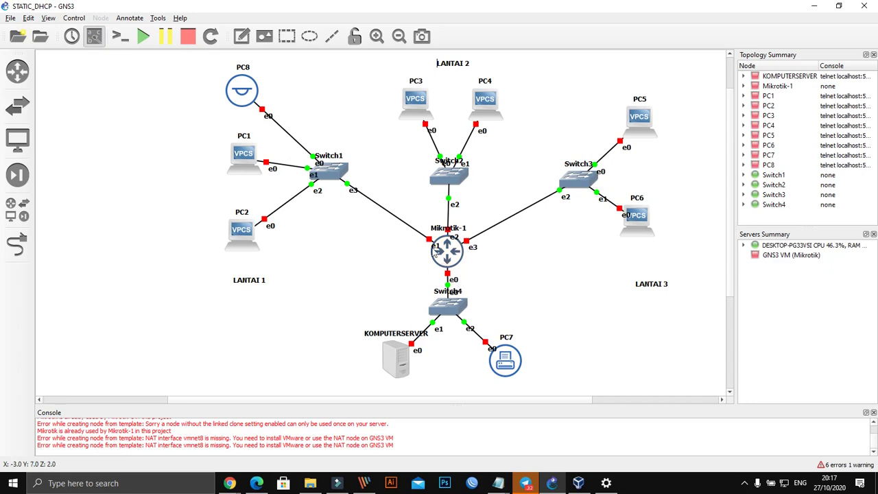
left_click(506, 265)
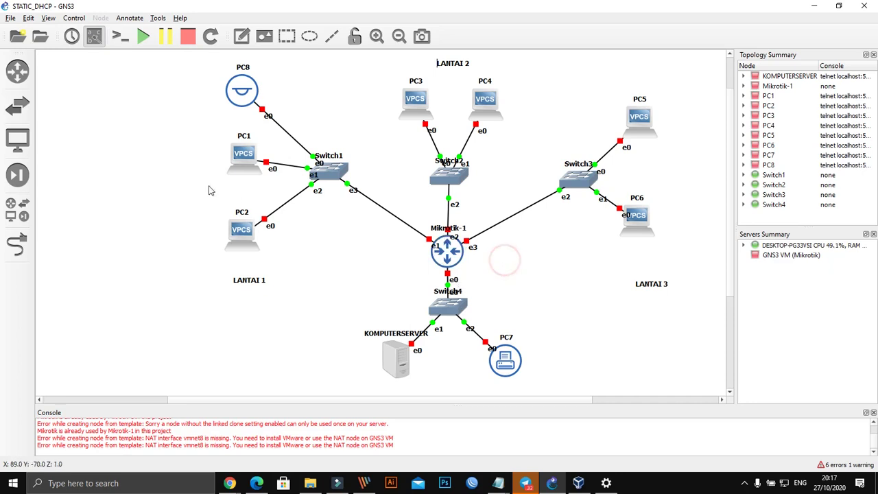
left_click(229, 483)
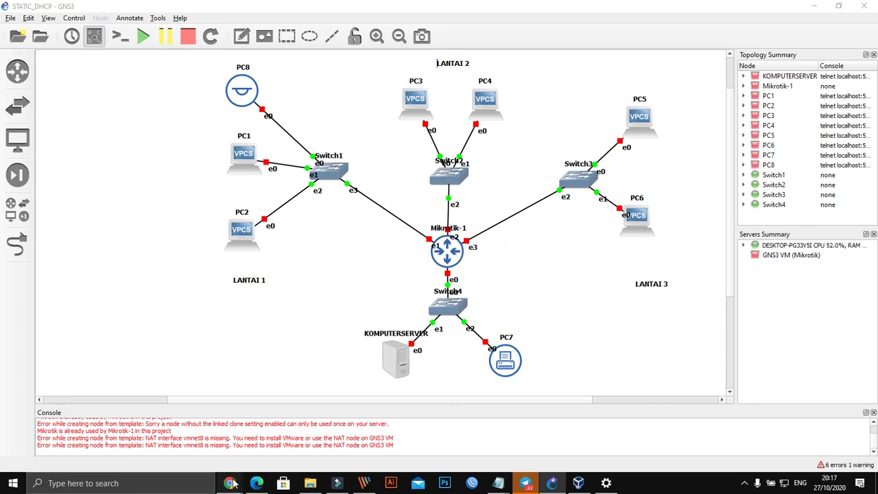
left_click(144, 435)
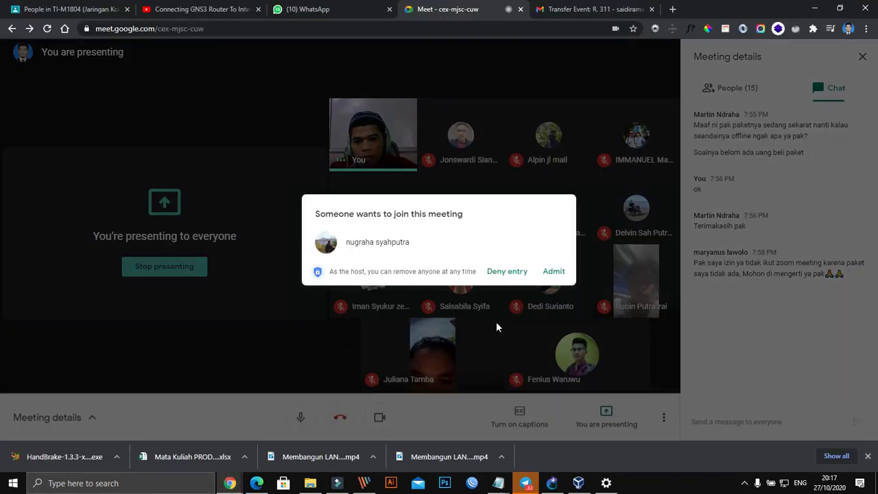
Step: Admit the waiting participant, bringing the Meet call to 16, and return to GNS3
left_click(554, 272)
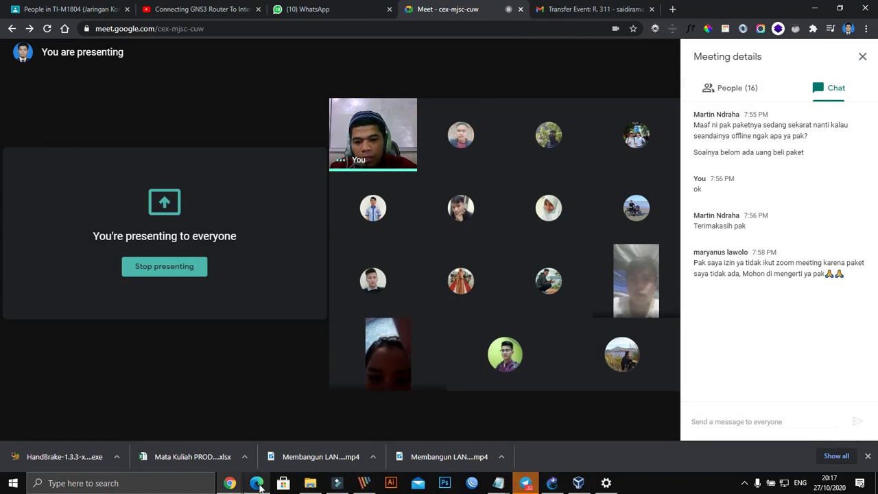
mouse_move(258, 485)
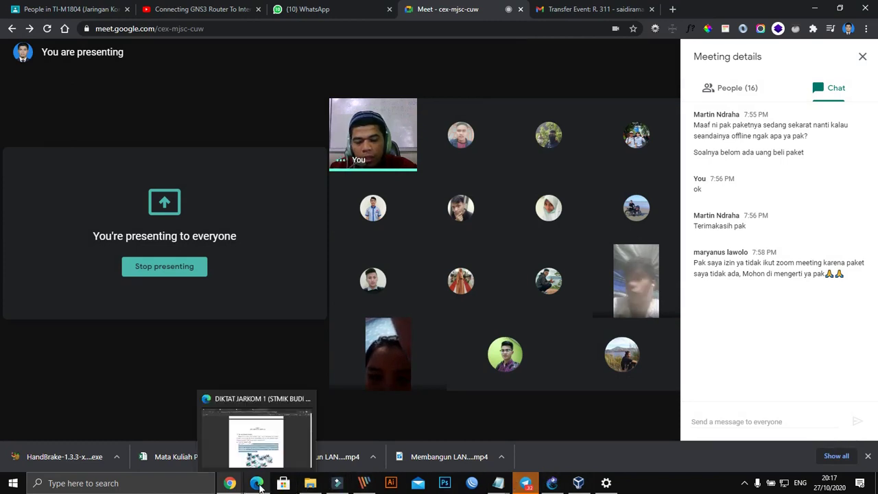
left_click(553, 485)
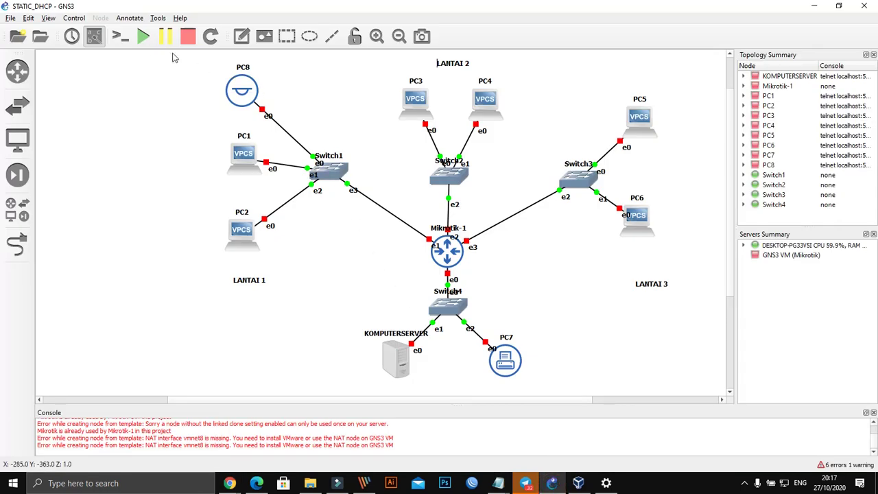
Step: Start all nodes in the STATIC_DHCP topology, then switch to VirtualBox
left_click(140, 37)
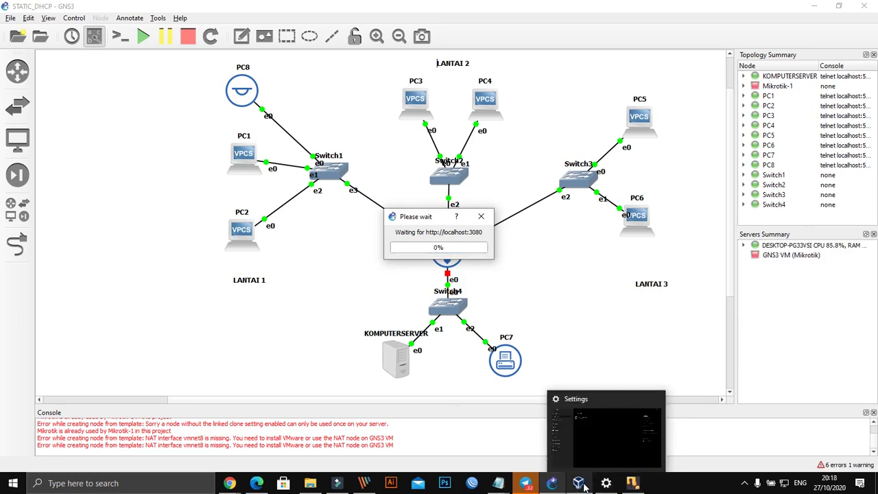
left_click(632, 484)
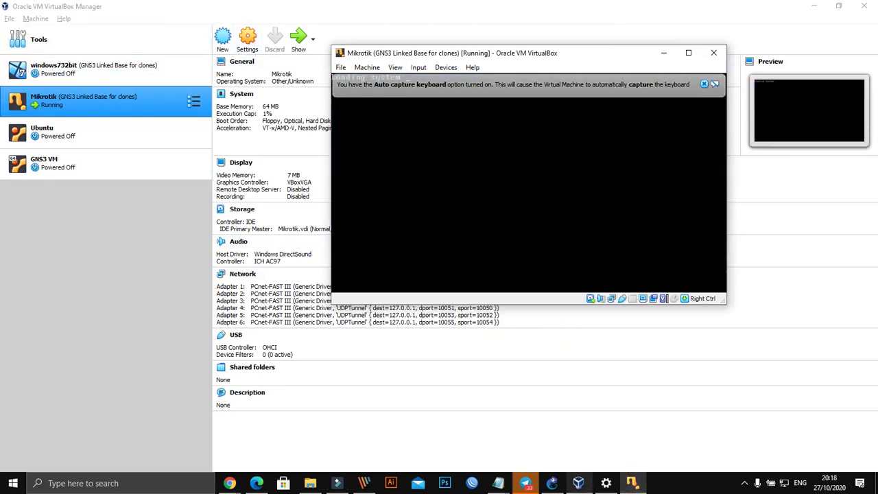
Step: Log in to the MikroTik console as admin and revert its default configuration
mouse_move(527, 484)
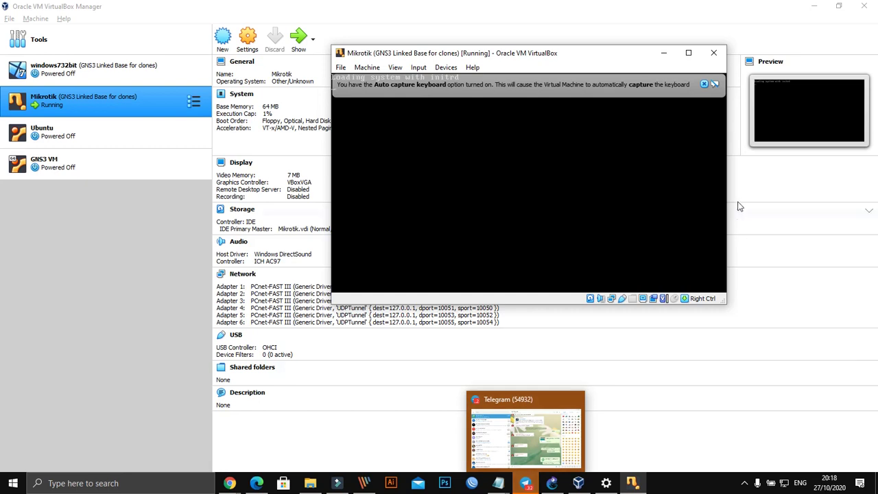
left_click(704, 85)
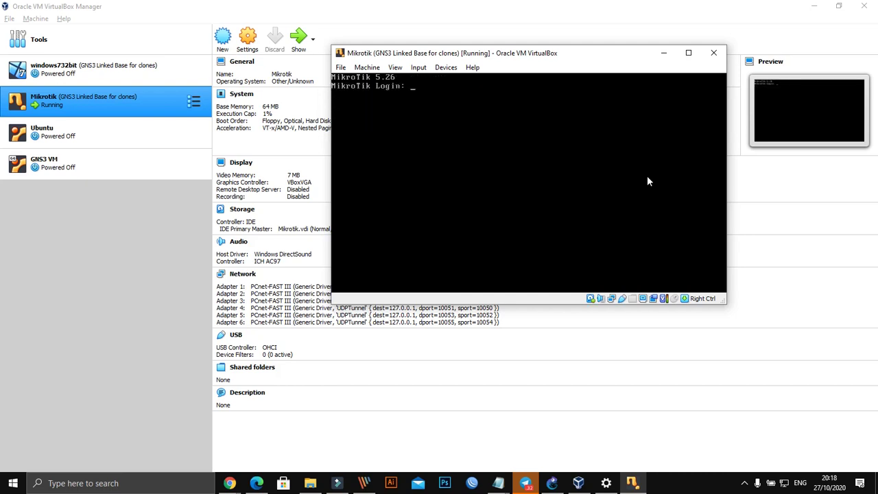
left_click_drag(542, 55, 497, 74)
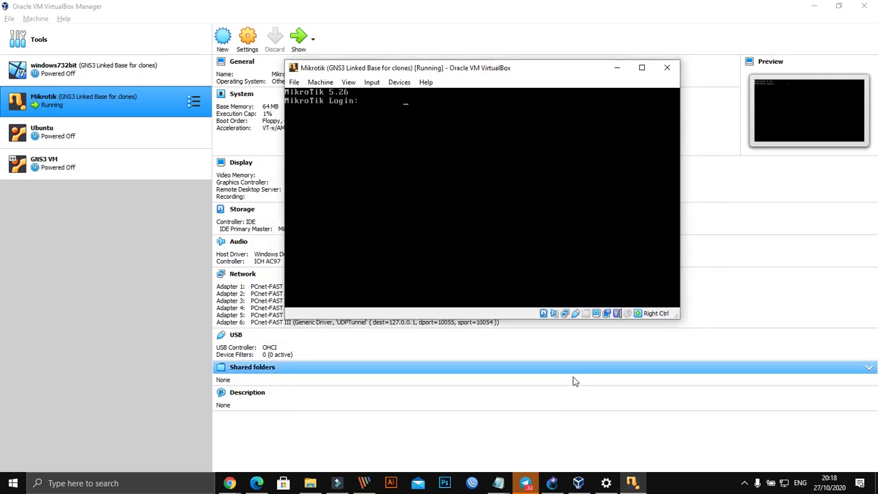
left_click_drag(470, 72, 494, 73)
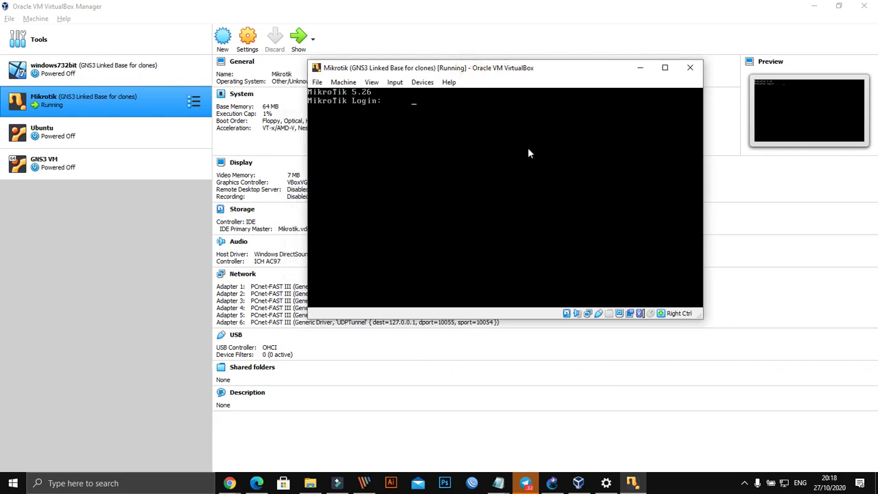
type("admin")
key("Return")
key("Return")
key("Return")
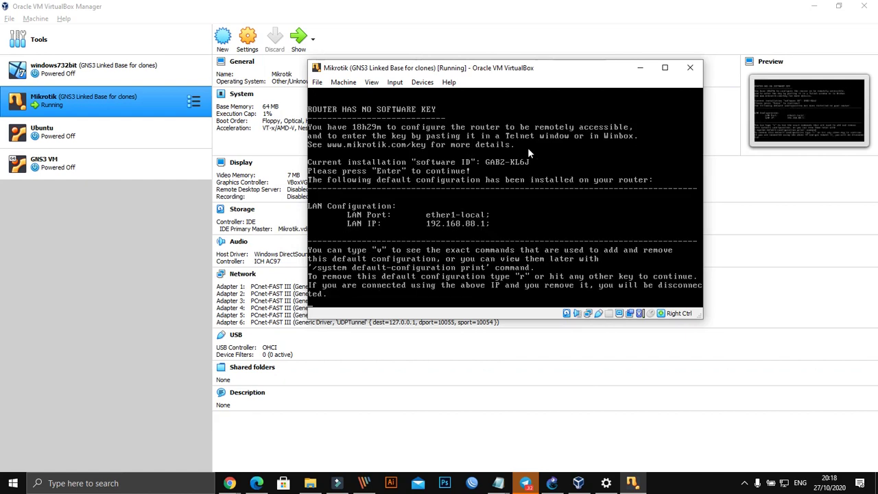
key("r")
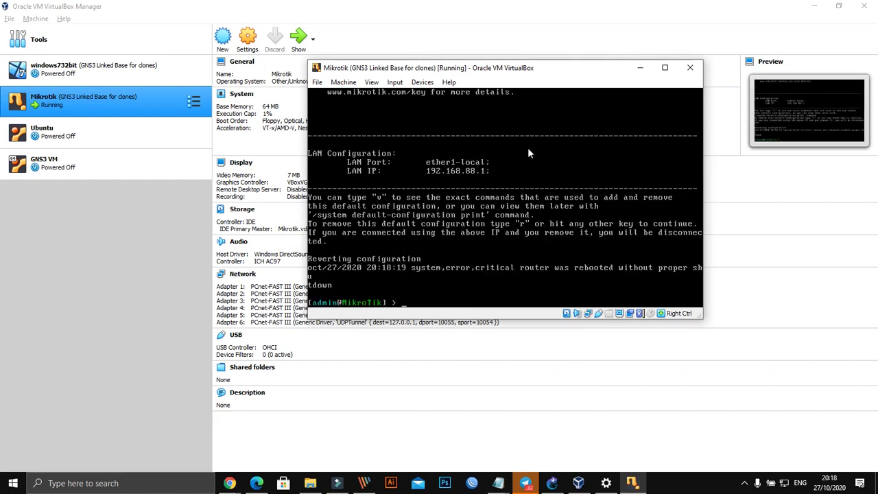
mouse_move(546, 72)
left_mouse_down()
mouse_move(562, 69)
mouse_move(551, 67)
left_mouse_up()
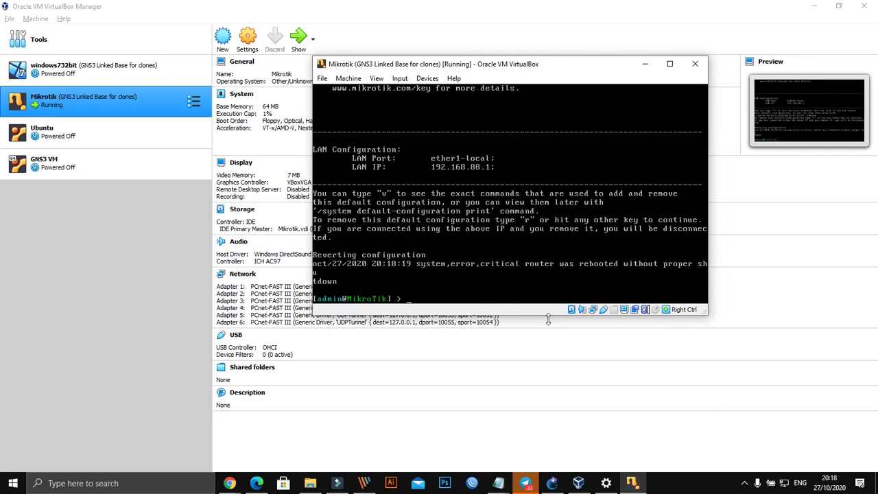
left_click_drag(548, 319, 549, 403)
left_click(670, 63)
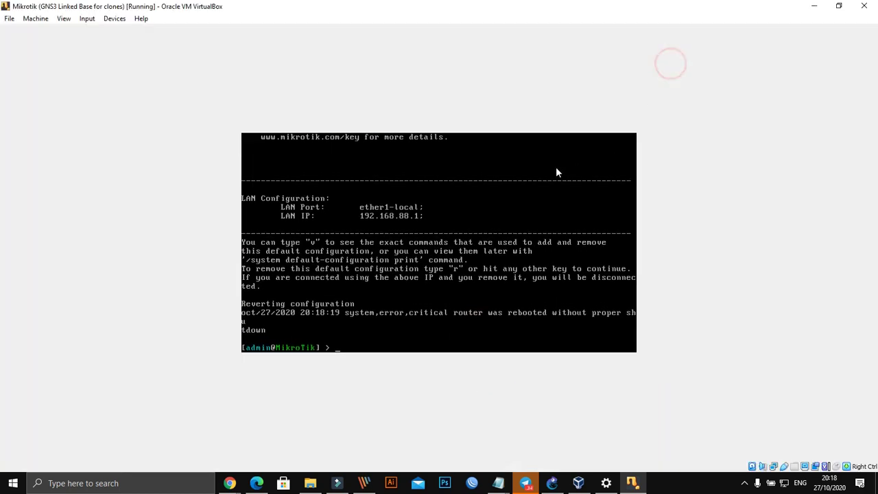
left_click(86, 21)
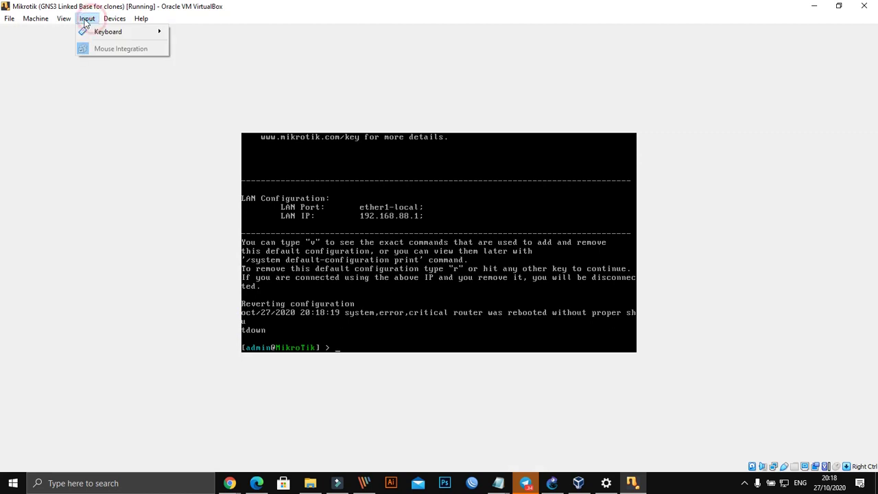
left_click(64, 30)
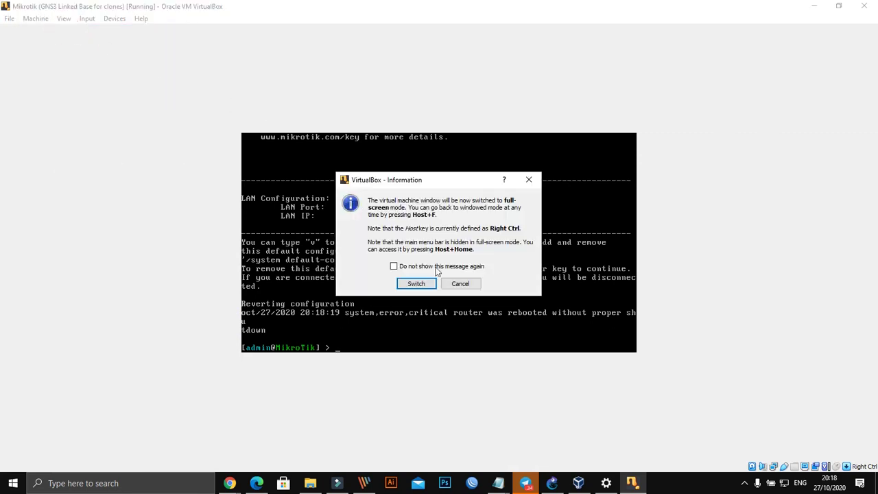
left_click(416, 284)
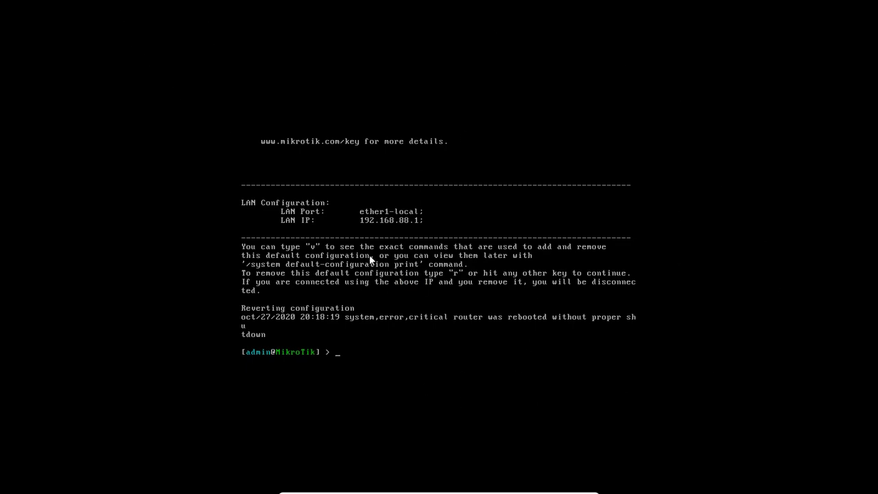
left_click(397, 300)
left_click(476, 317)
left_click(451, 16)
left_click(447, 490)
left_click(451, 491)
left_click(565, 489)
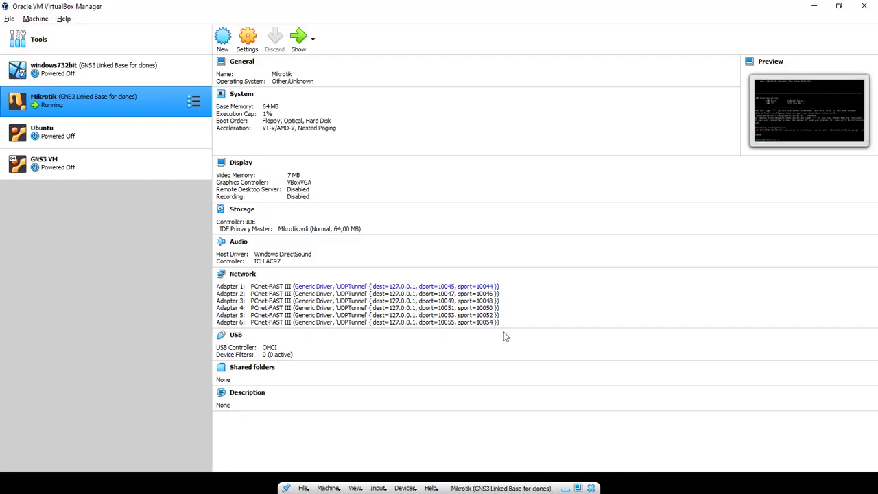
left_click(504, 490)
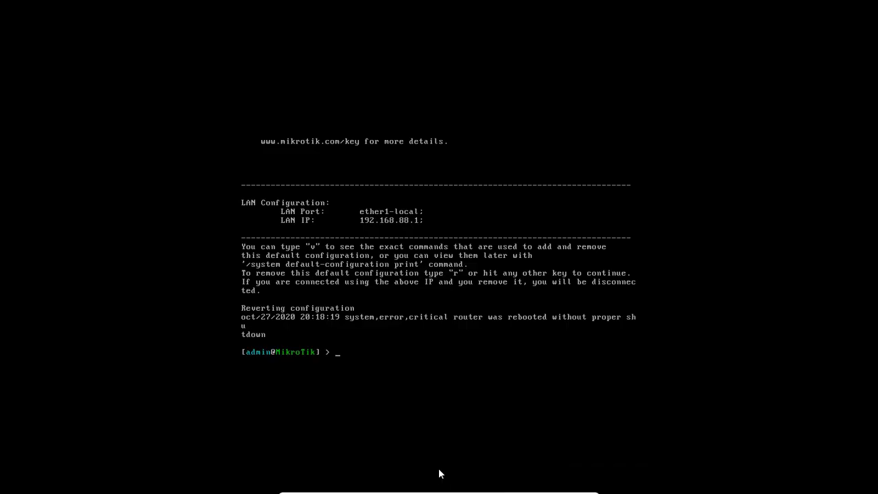
mouse_move(275, 488)
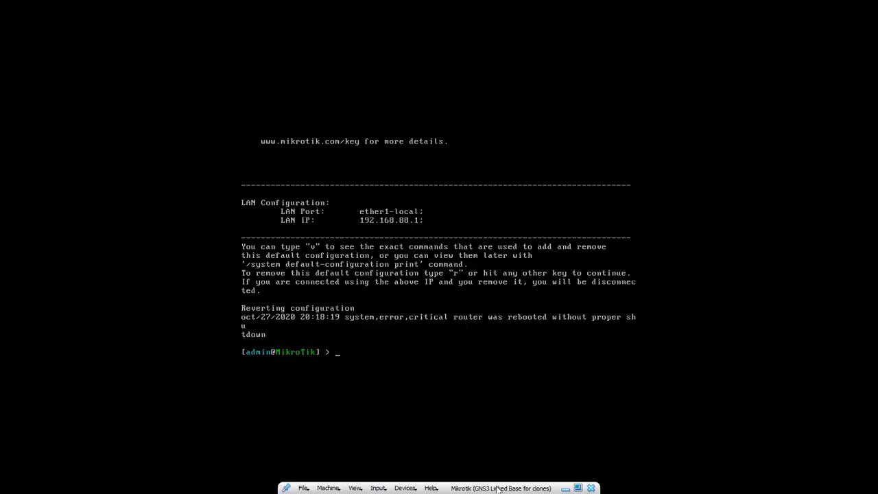
left_click(580, 488)
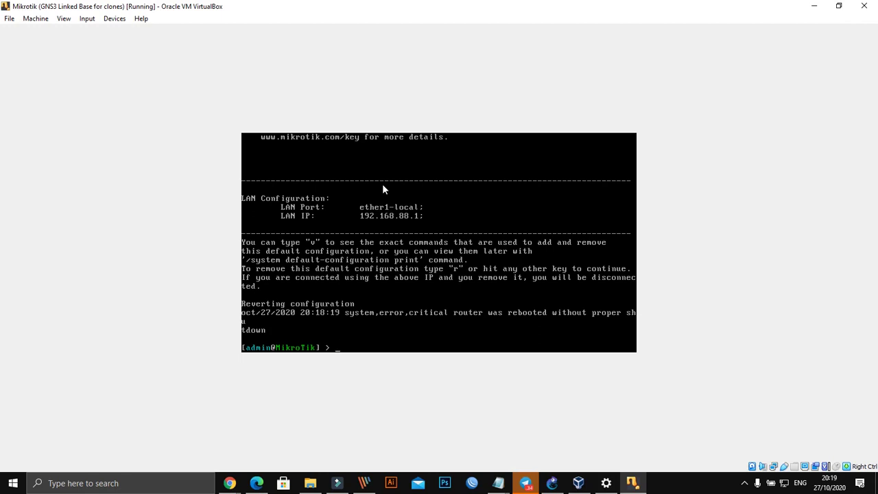
type("system")
key("Up")
key("Down")
key("Up")
left_click(88, 96)
left_click(837, 6)
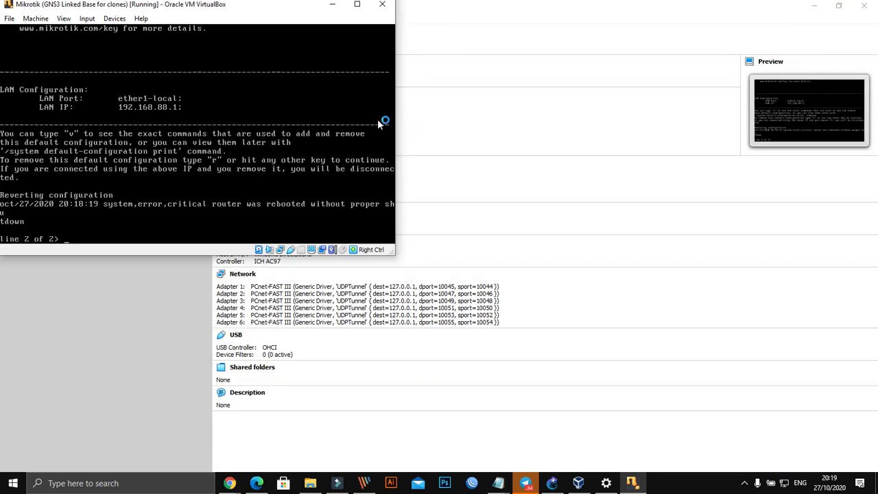
left_click_drag(241, 6, 465, 46)
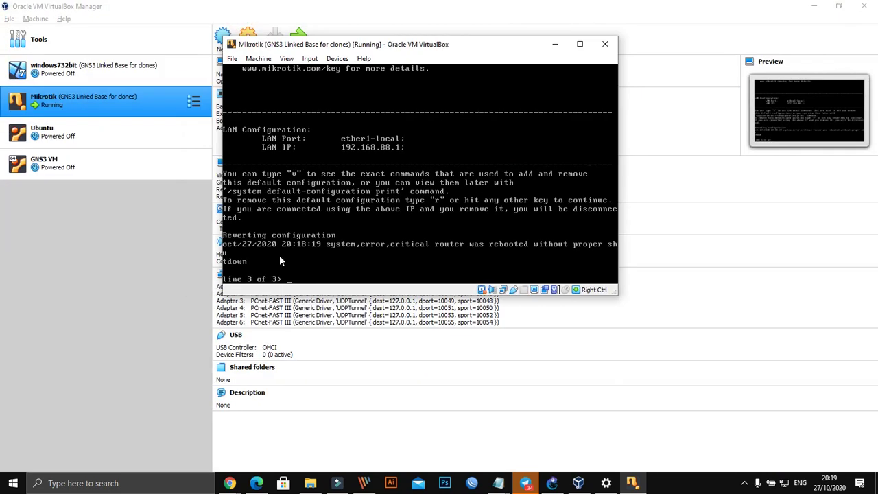
key("Return")
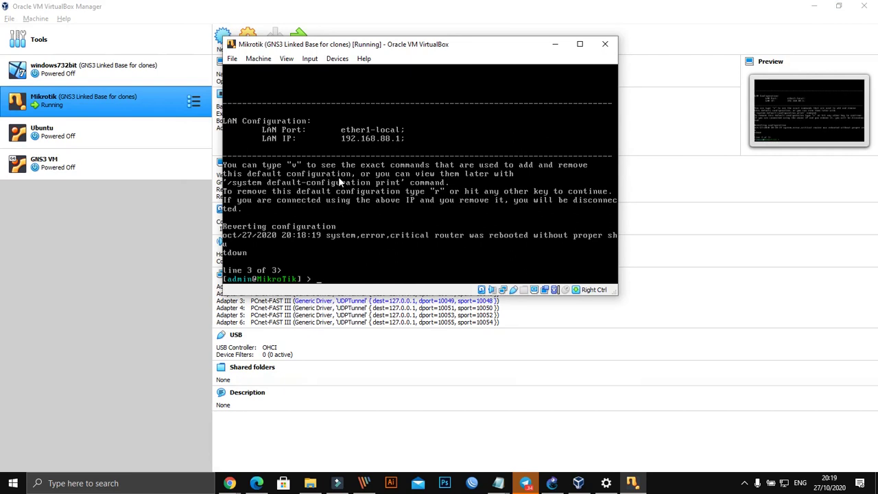
Step: Give the router a new identity name with 'system identity set'
left_click(838, 7)
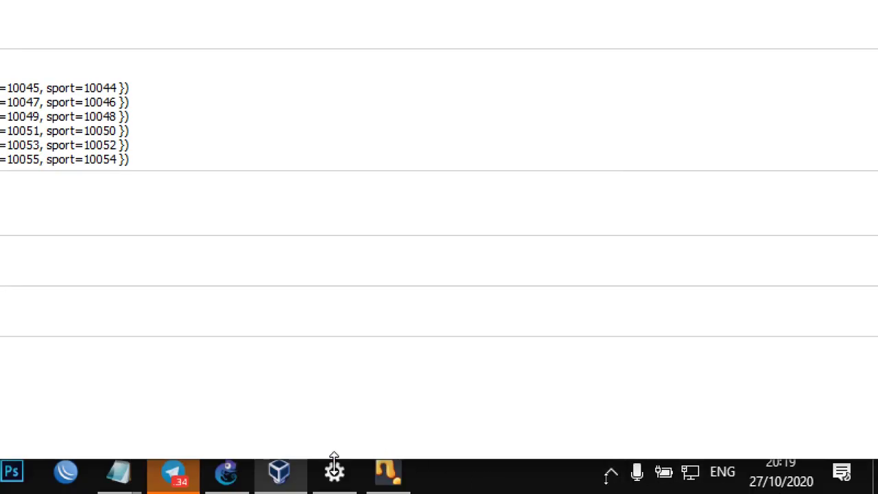
left_click(385, 473)
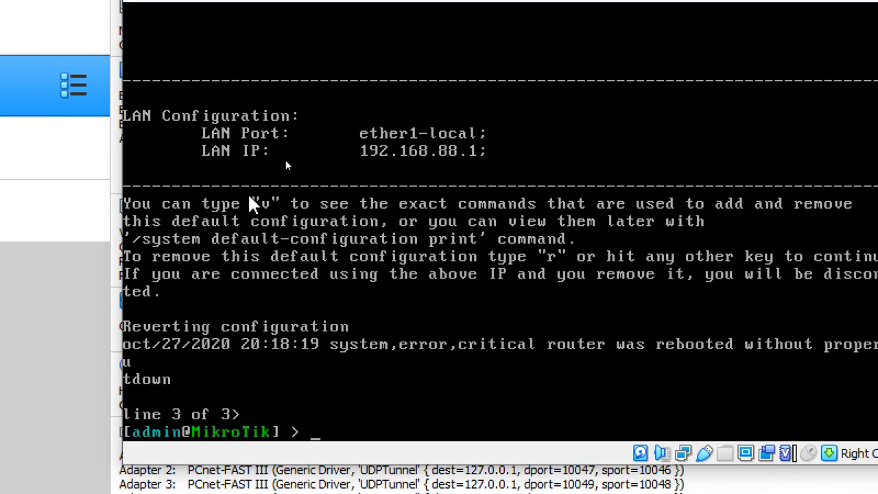
type("i")
key("BackSpace")
type("system ")
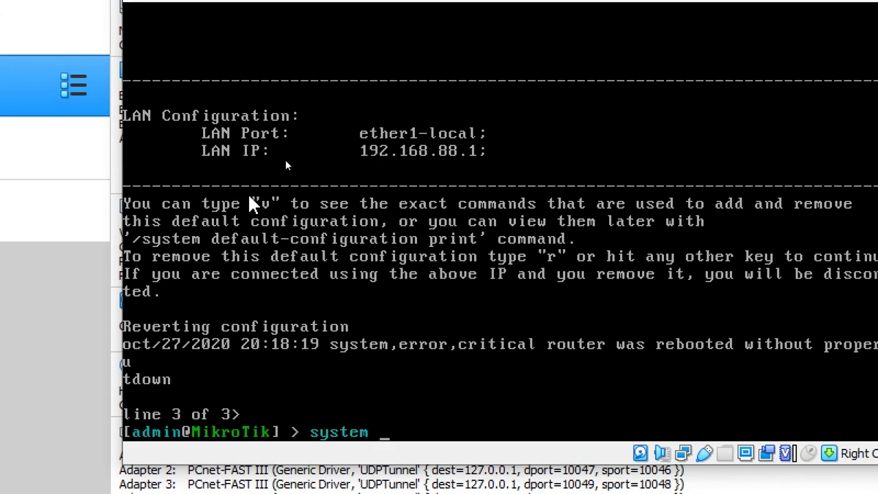
type("identity set name=")
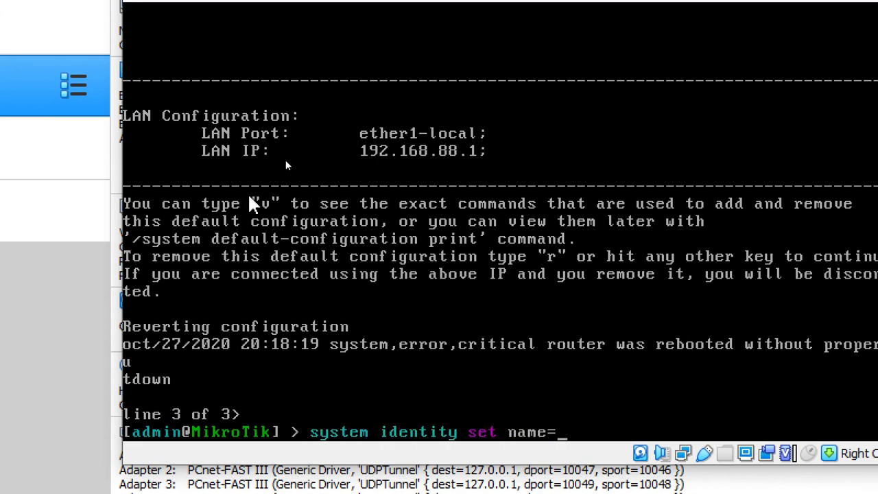
type("Saidi")
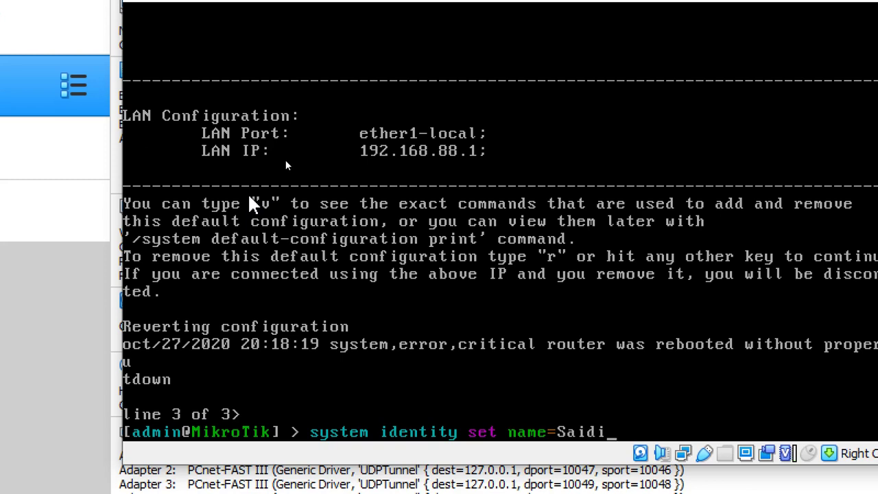
key("Return")
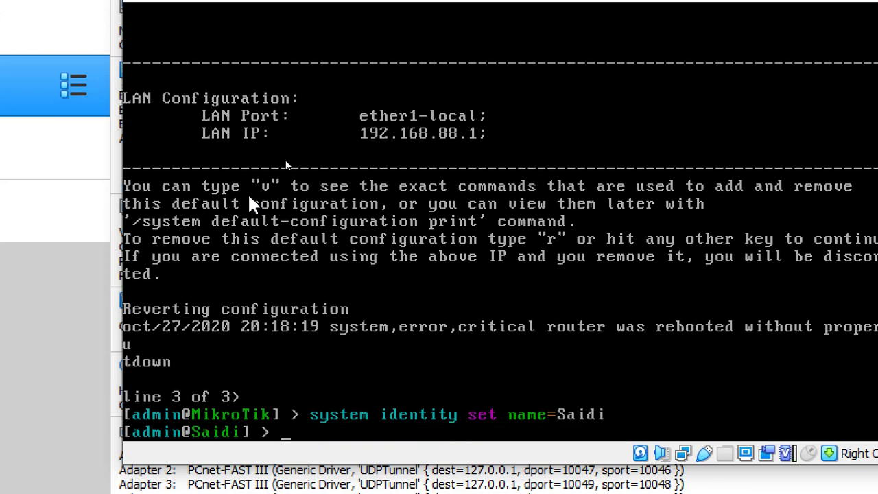
Step: List interfaces ether1–ether6 with 'interface print' and show available commands
type("interface print")
key("Return")
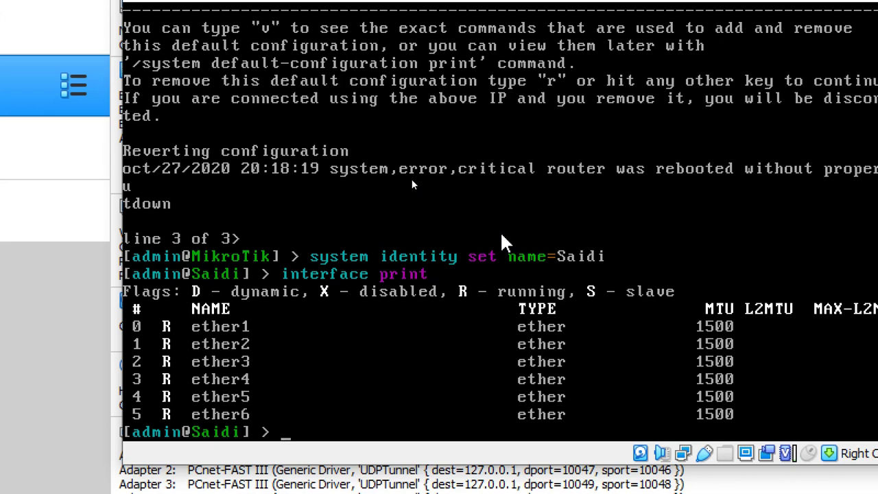
key("Tab")
key("Tab")
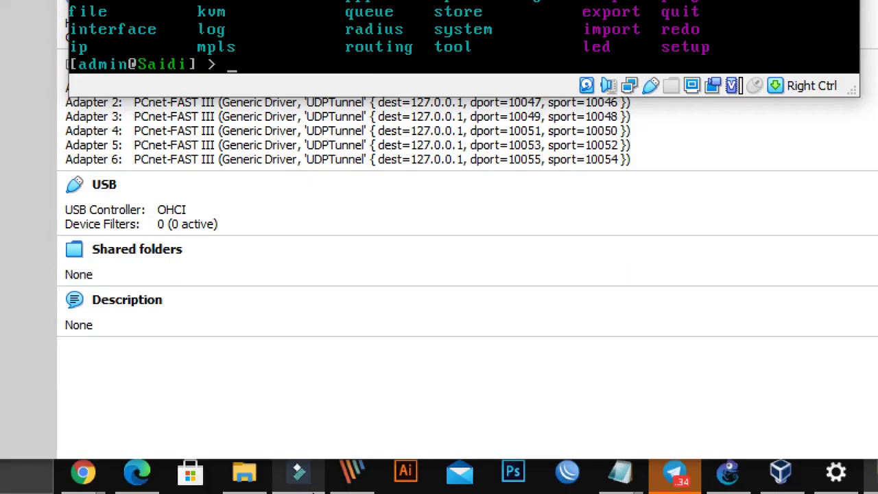
left_click(729, 472)
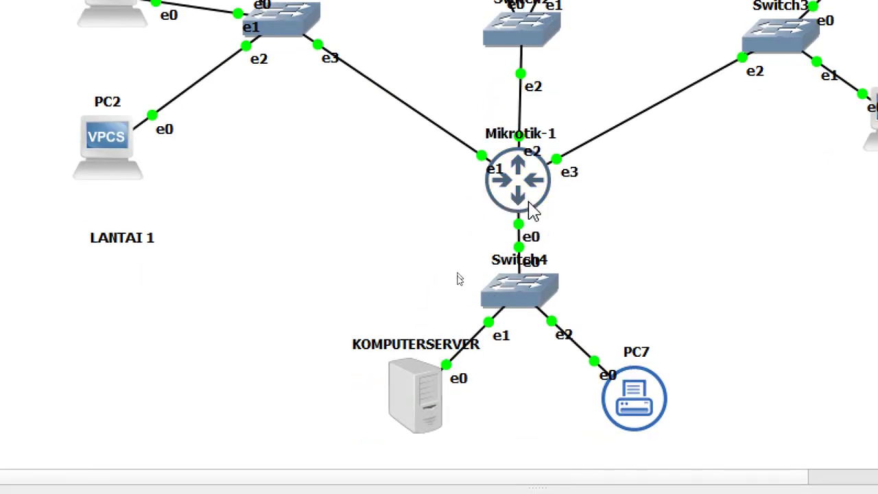
mouse_move(511, 225)
left_mouse_down()
mouse_move(542, 228)
mouse_move(505, 233)
left_mouse_up()
type("t  e")
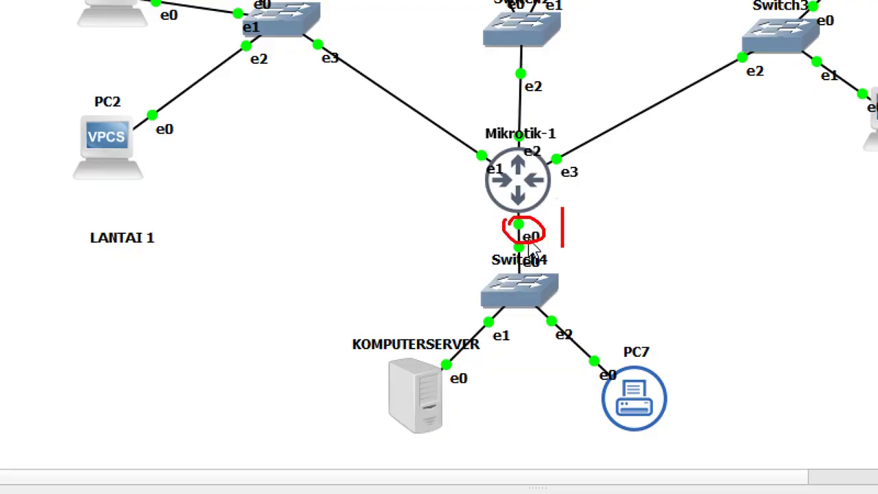
type("hter")
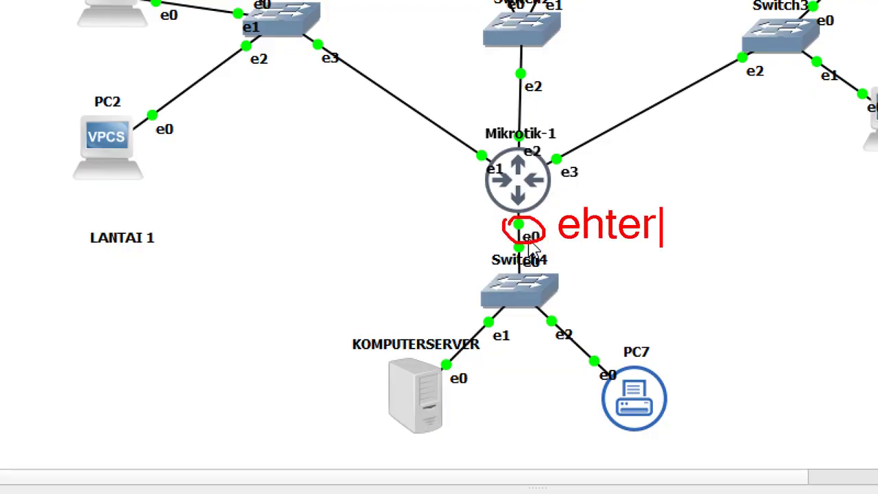
key("BackSpace")
key("BackSpace")
key("BackSpace")
key("BackSpace")
type("ther1")
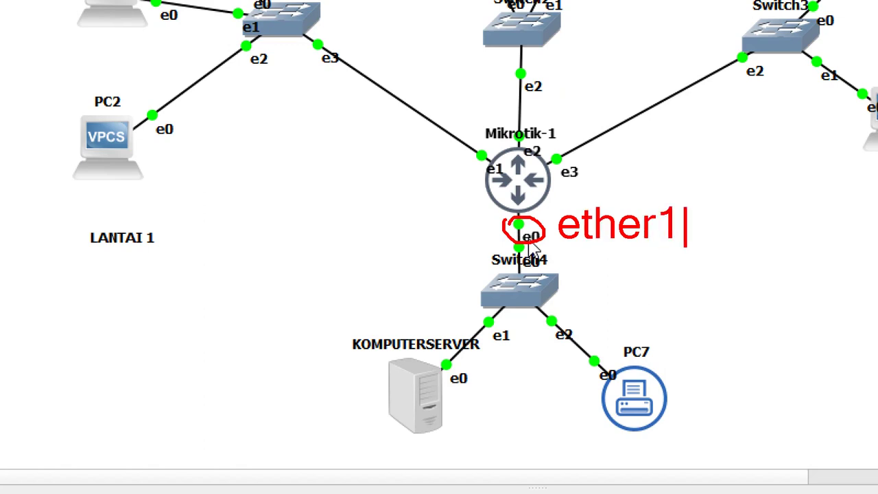
key("Escape")
mouse_move(494, 156)
left_mouse_down()
mouse_move(507, 168)
mouse_move(469, 166)
left_mouse_up()
type("t")
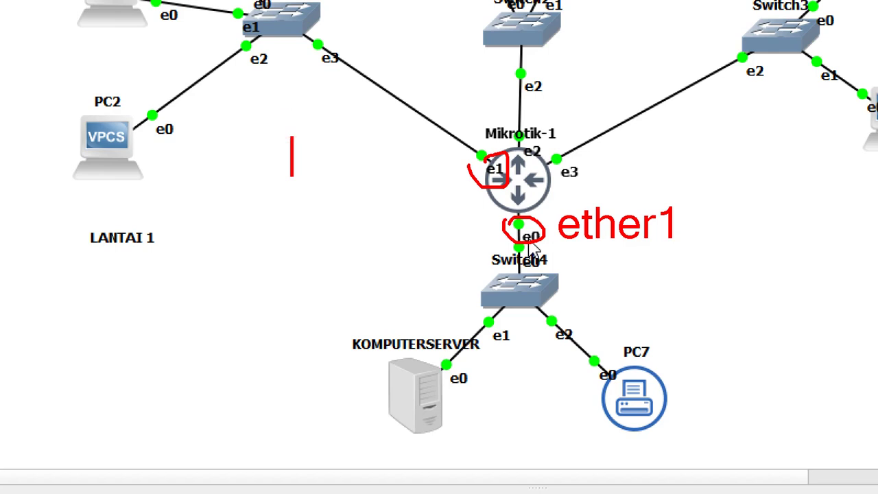
type("ether2")
key("Escape")
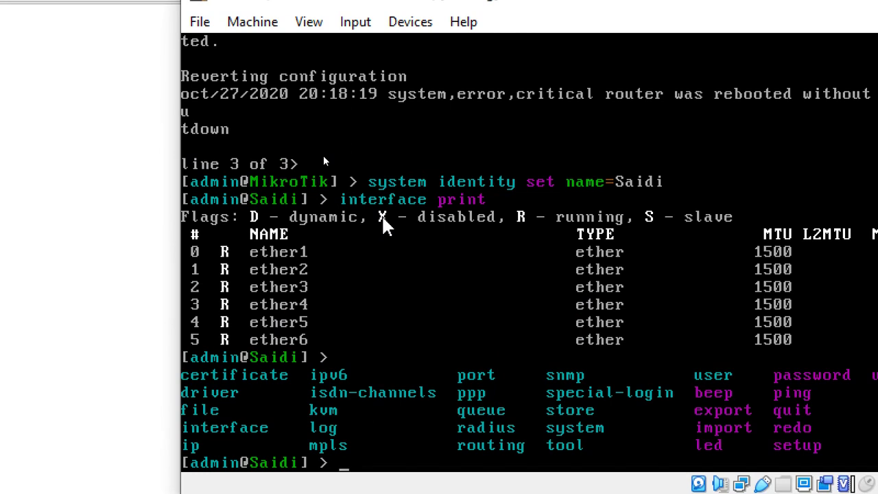
Step: Rename ether1 to LAN1 with 'interface set name=LAN1 numbers=0'
type("in")
key("Tab")
type("pri")
key("BackSpace")
key("BackSpace")
key("BackSpace")
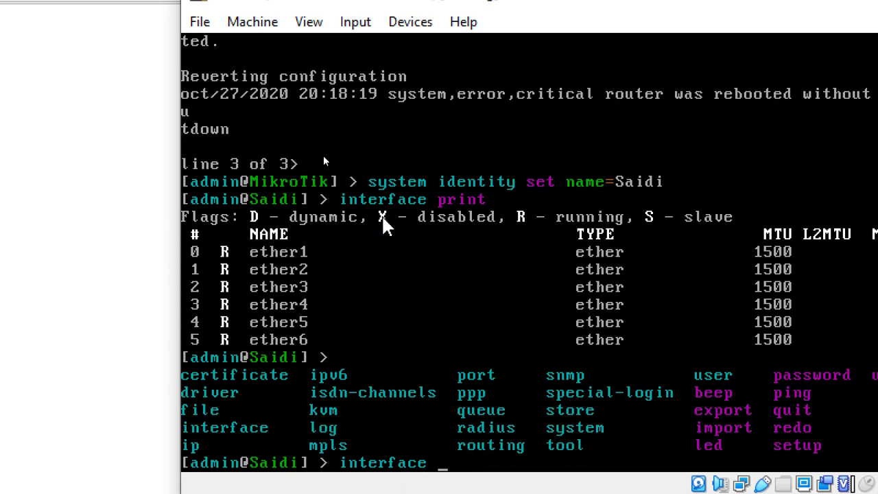
type("set name=")
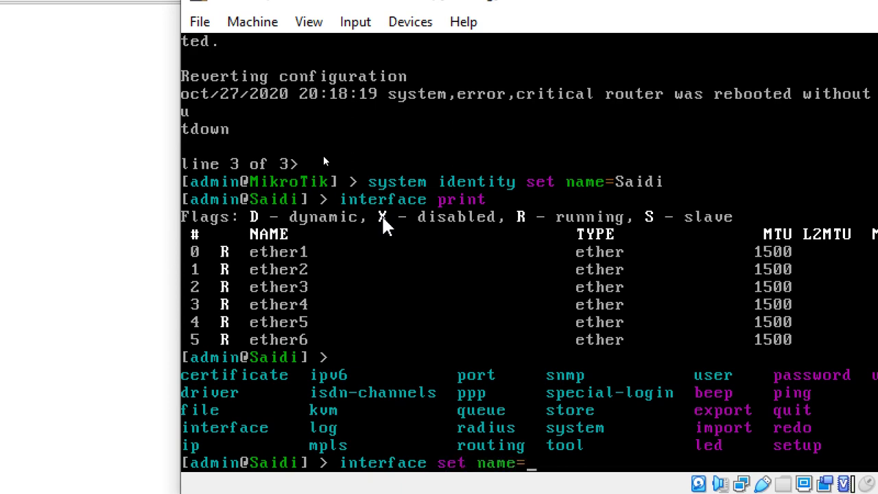
type("LAN1")
key("BackSpace")
key("BackSpace")
key("BackSpace")
key("BackSpace")
type("lan")
key("BackSpace")
key("BackSpace")
key("BackSpace")
type("LAN1 numbers=")
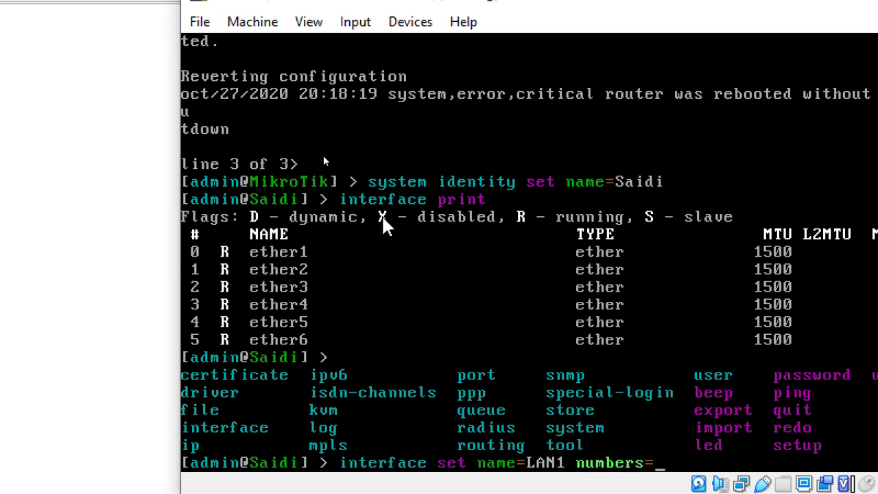
type("0")
key("Return")
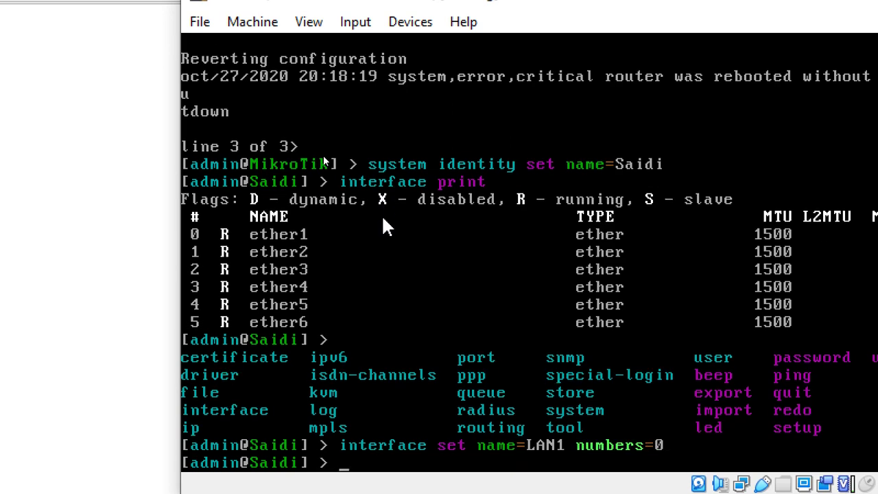
Step: Rename ether2 and ether3 to LAN2 and LAN3 (numbers 1 and 2)
type("interface set")
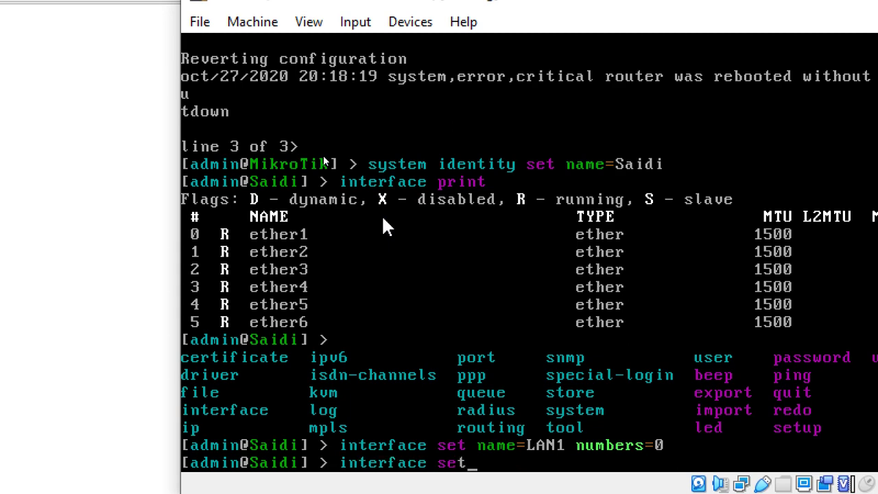
type(" name=")
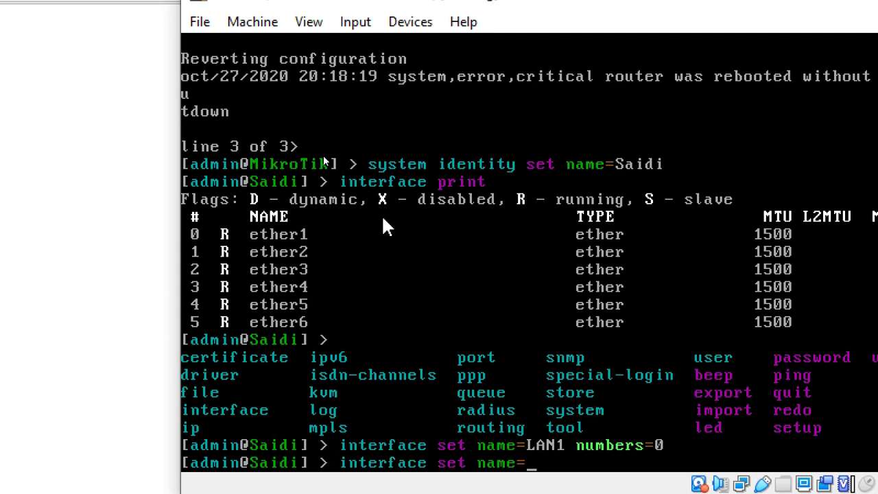
type("LAN2")
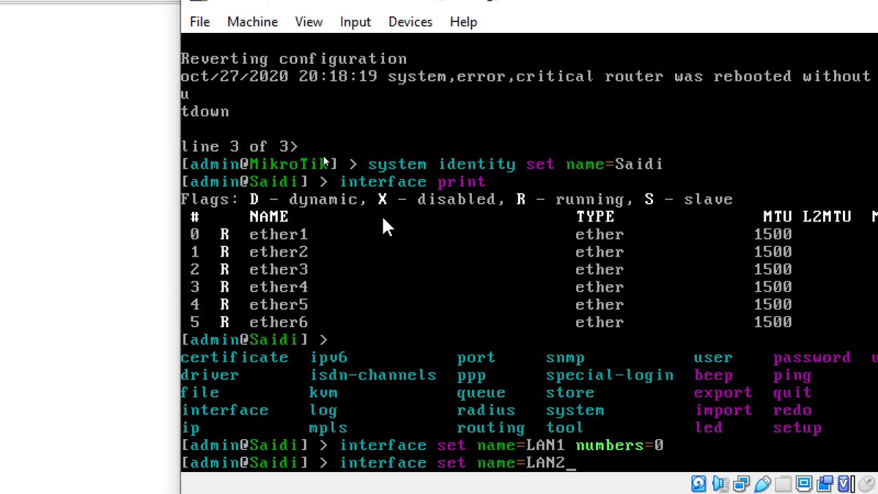
type(" numbers=1")
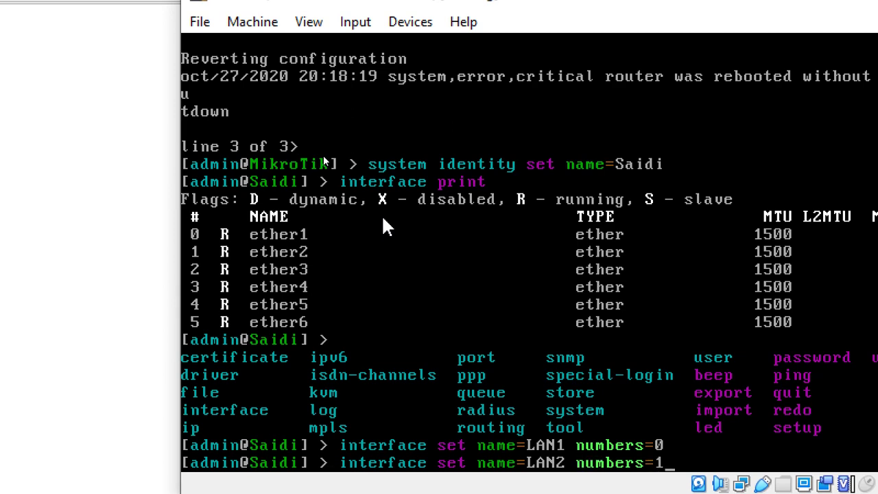
key("Return")
type("in")
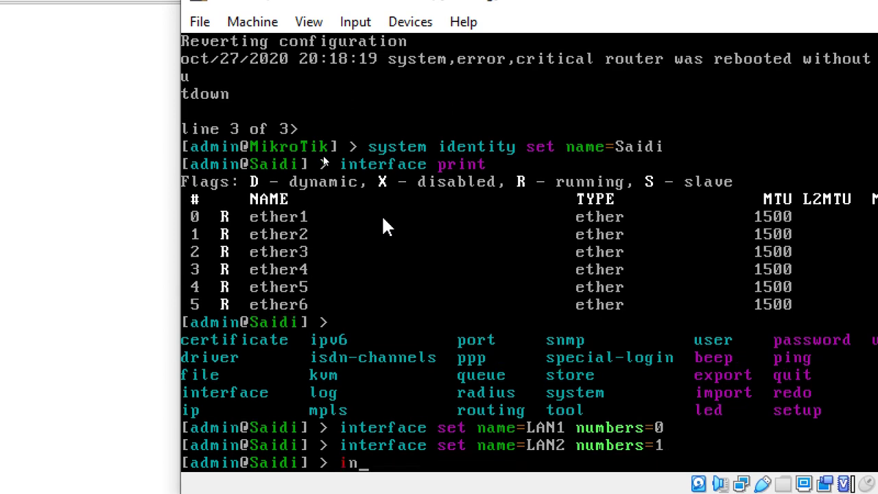
type("terface set name=")
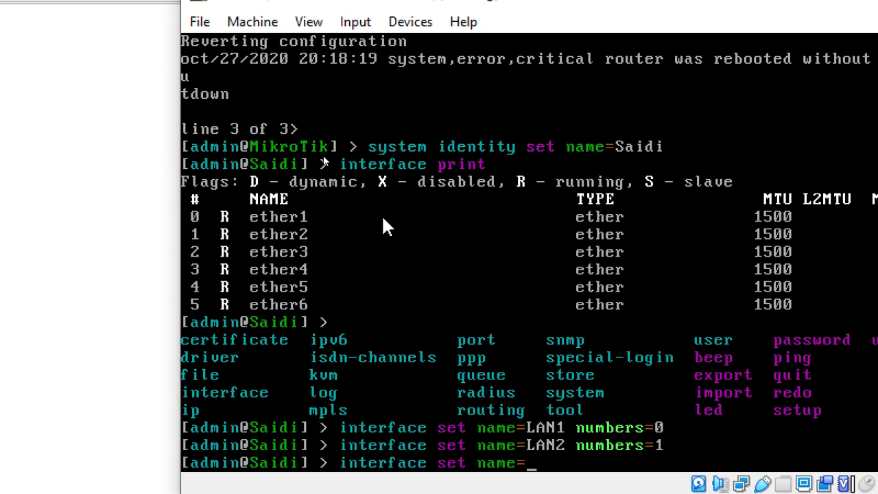
type("LAND3")
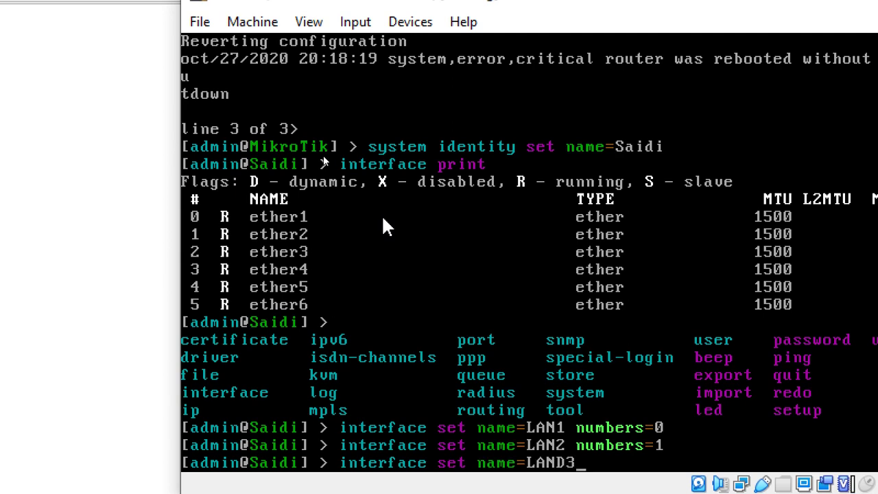
key("BackSpace")
key("BackSpace")
type("3 N")
key("BackSpace")
type("me=LAN3 numbers=")
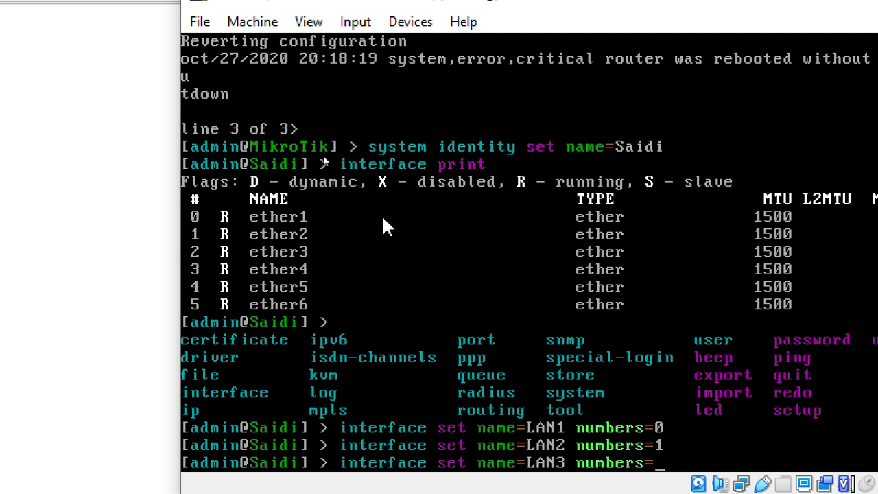
type("2")
key("Return")
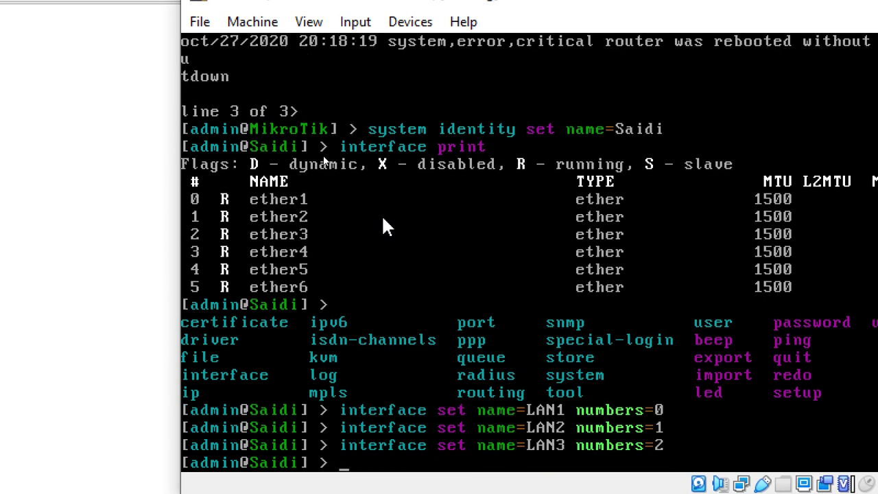
Step: Rename interface 3 to LAN4 and print the interface list to confirm
type("in")
key("Tab")
type("na")
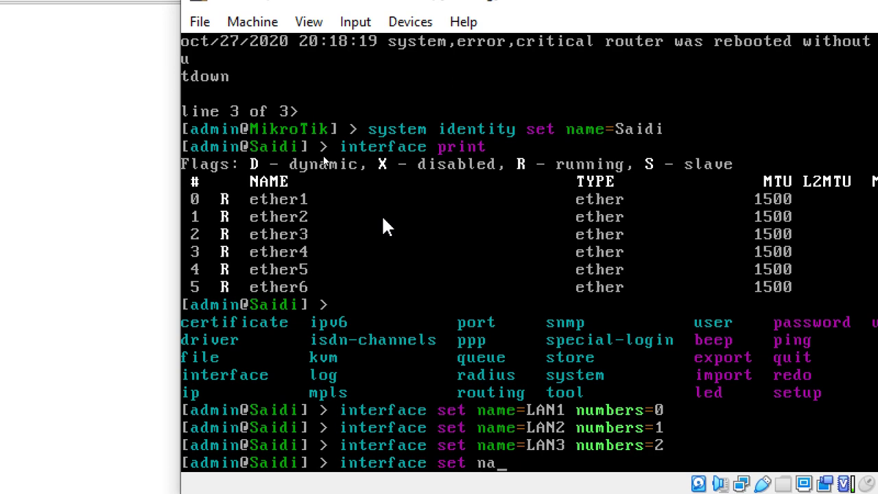
type("me=LAN4")
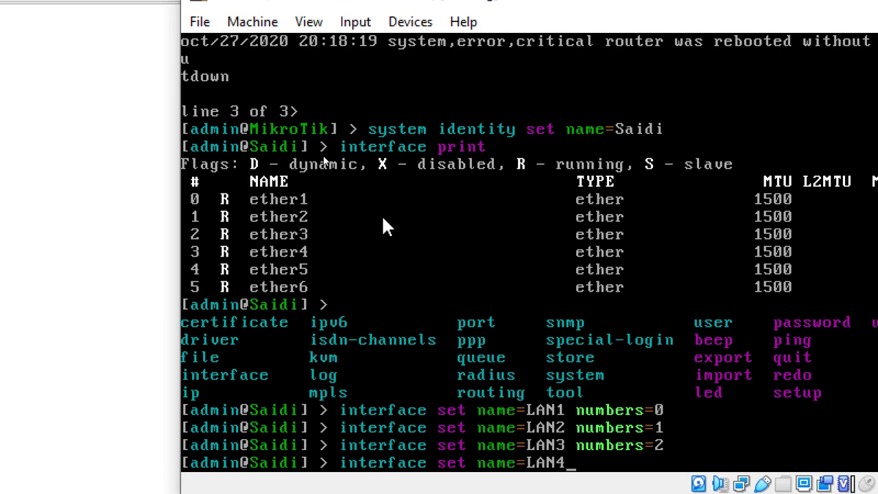
type(" N")
key("BackSpace")
type("numbers=")
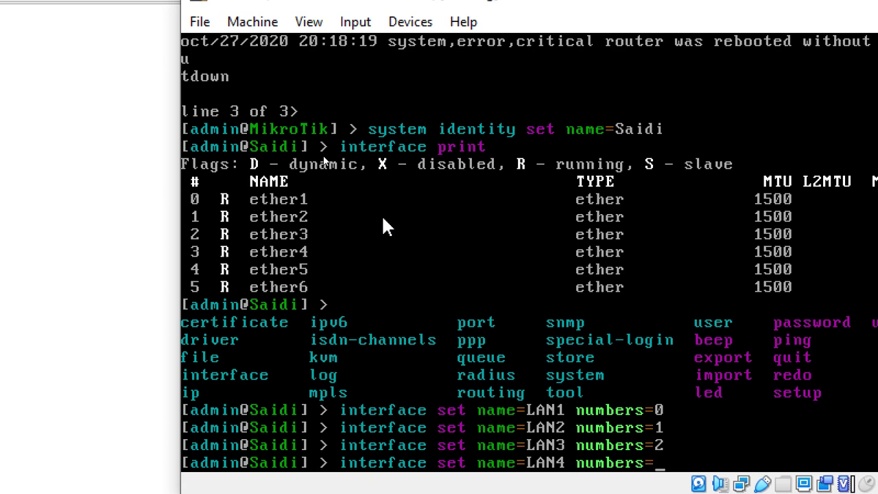
type("3")
key("Return")
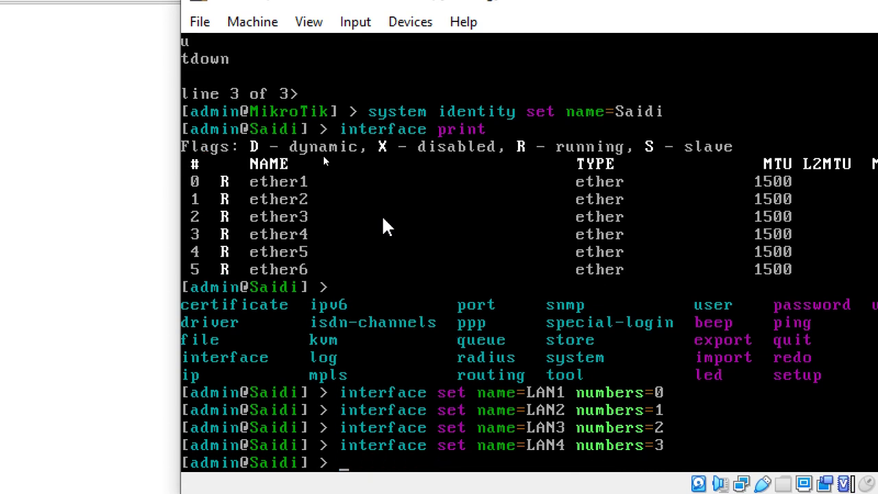
type("interface print")
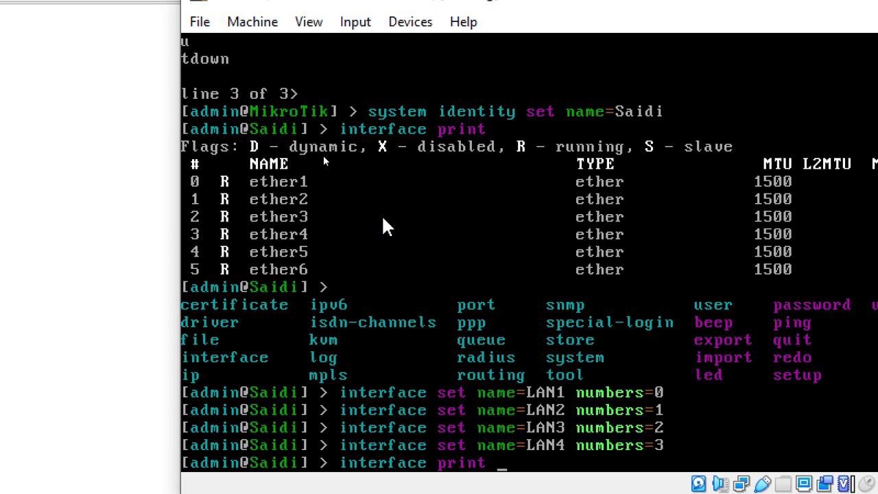
key("Return")
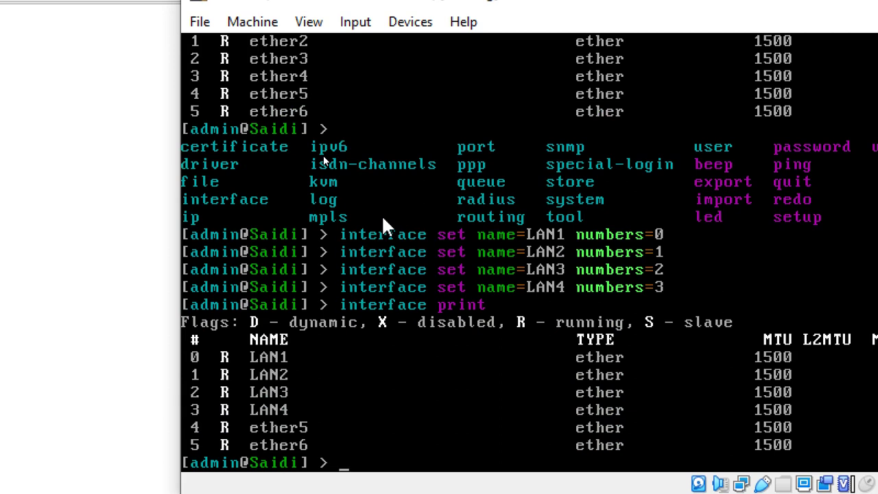
Step: Assign 192.168.1.1/24 to LAN1 and 192.168.2.1/24 to LAN2
type("ip address add address=")
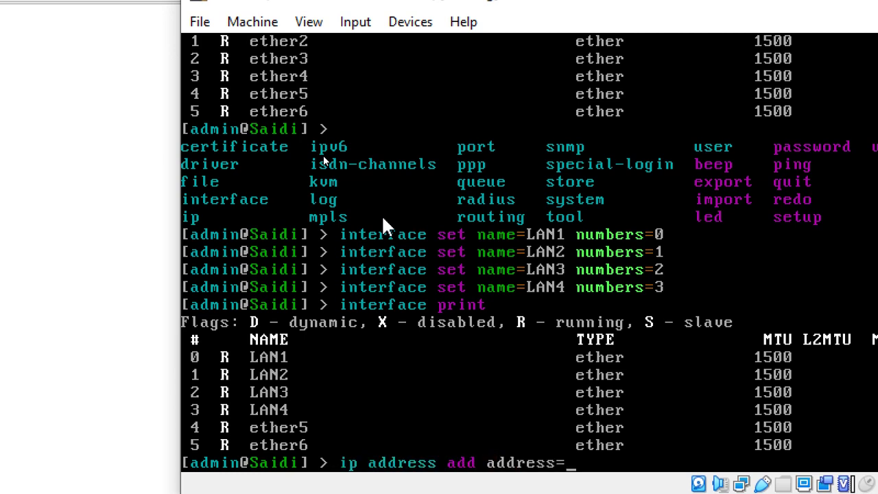
type("192.168.1.1")
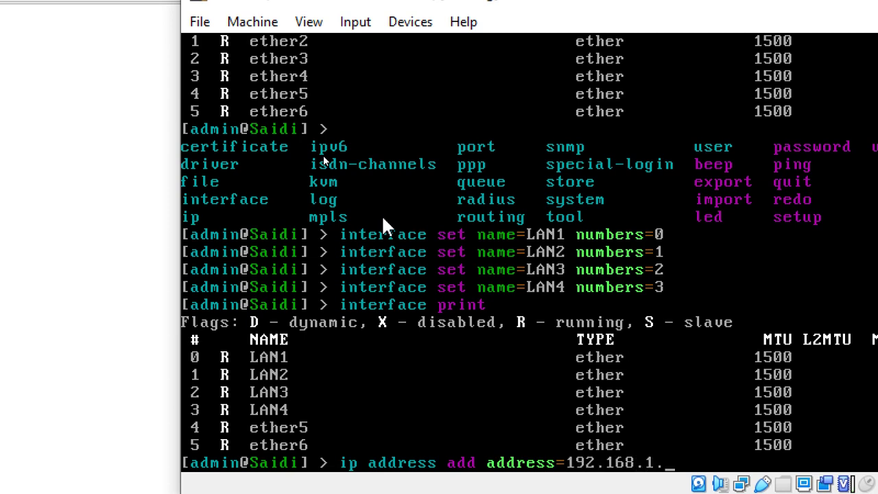
type("/24 interface=")
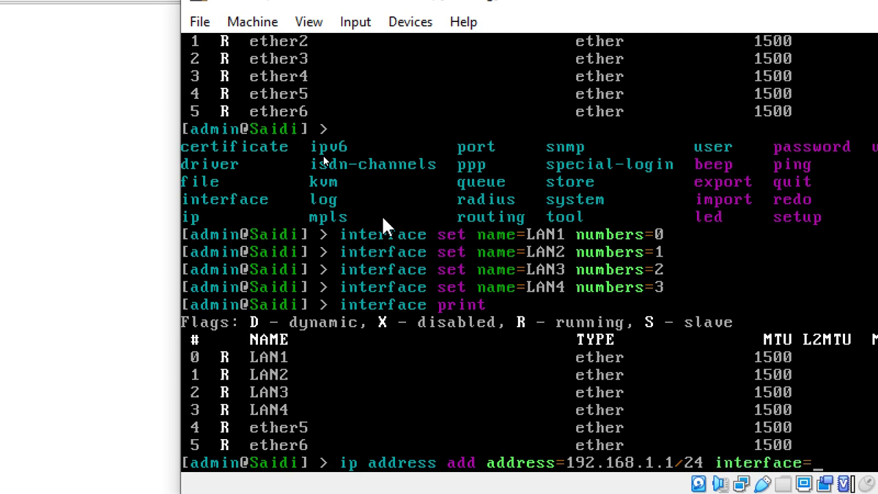
type("la")
key("BackSpace")
key("BackSpace")
type("LAN1")
key("Return")
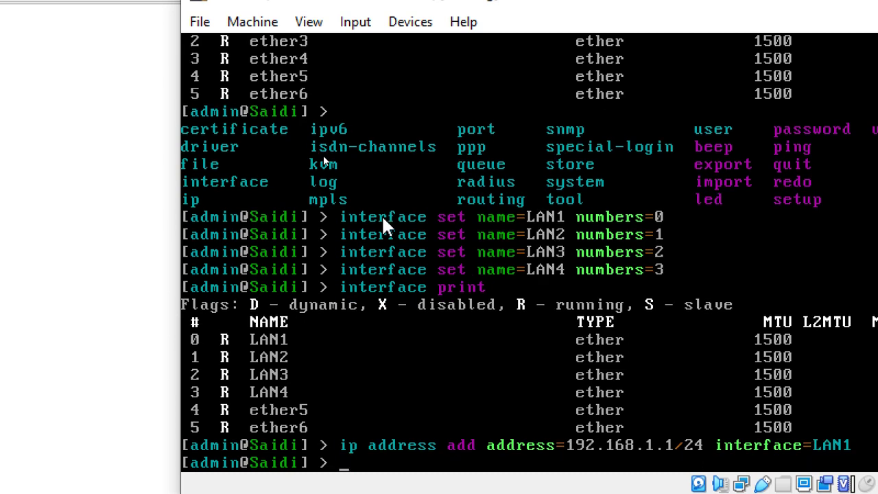
type("ip address add address=")
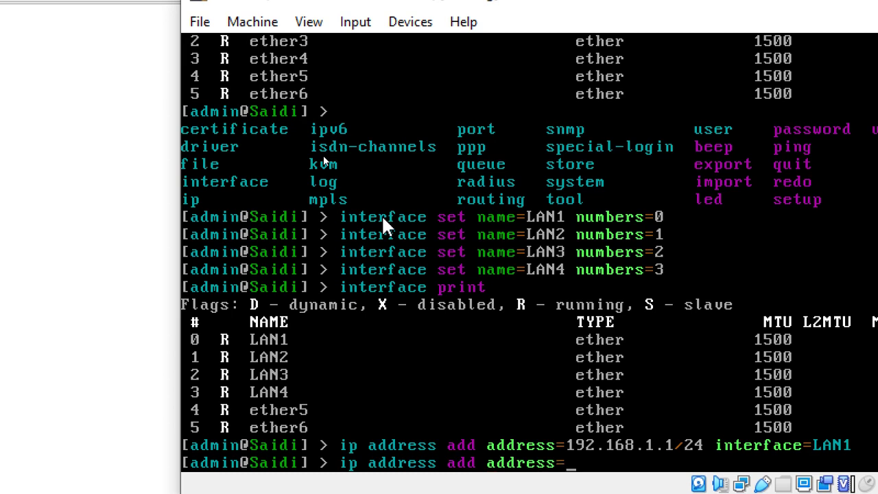
type("192.168.")
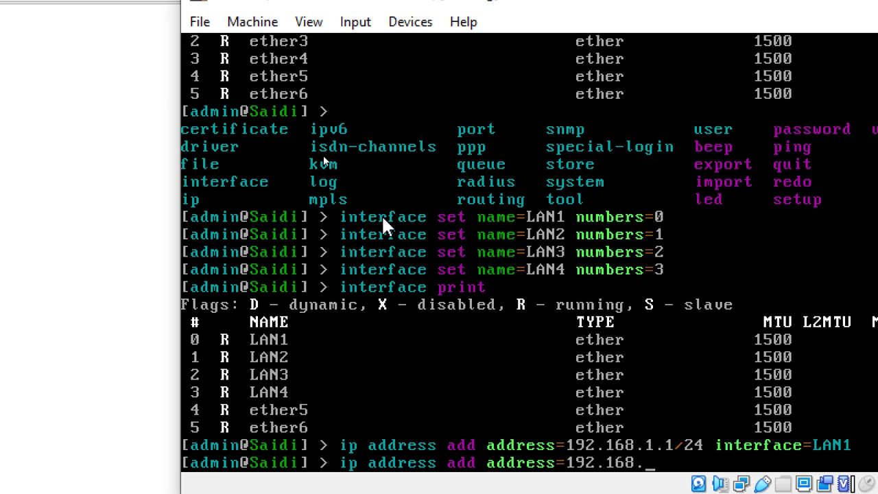
type("1")
key("BackSpace")
type("2.1/24 interface=")
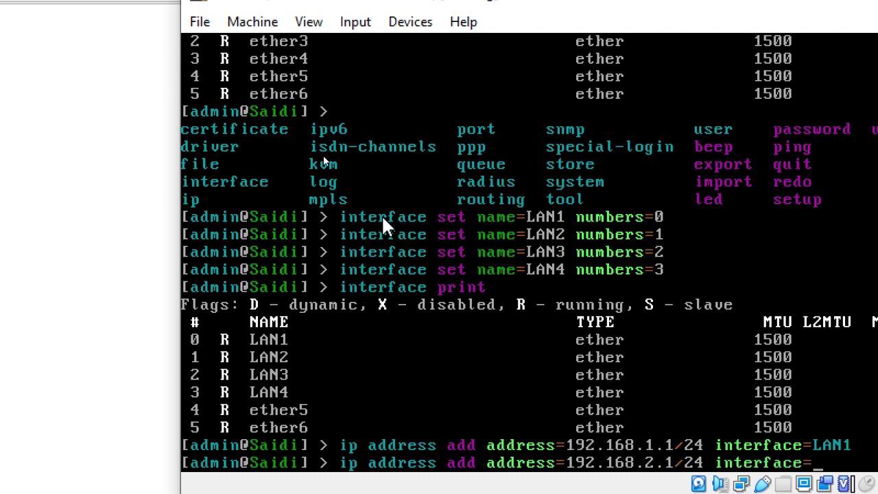
type("LAN2")
key("Return")
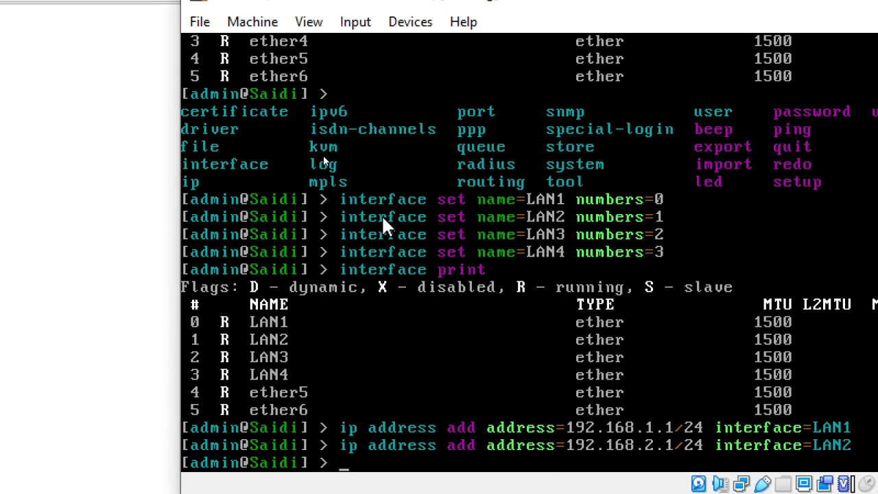
Step: Assign 192.168.3.1/24 to LAN3 and 192.168.4.1/24 to LAN4, then list the addresses with 'ip address print'
type("ip address ")
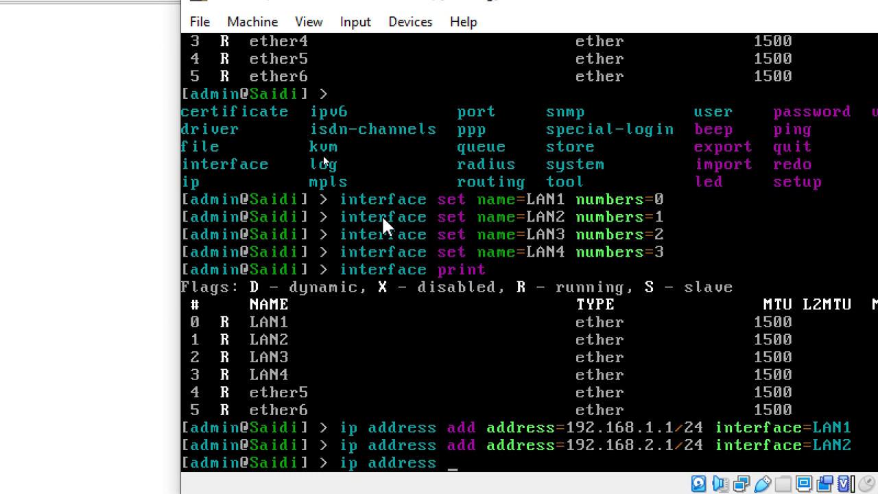
type("add address=19.")
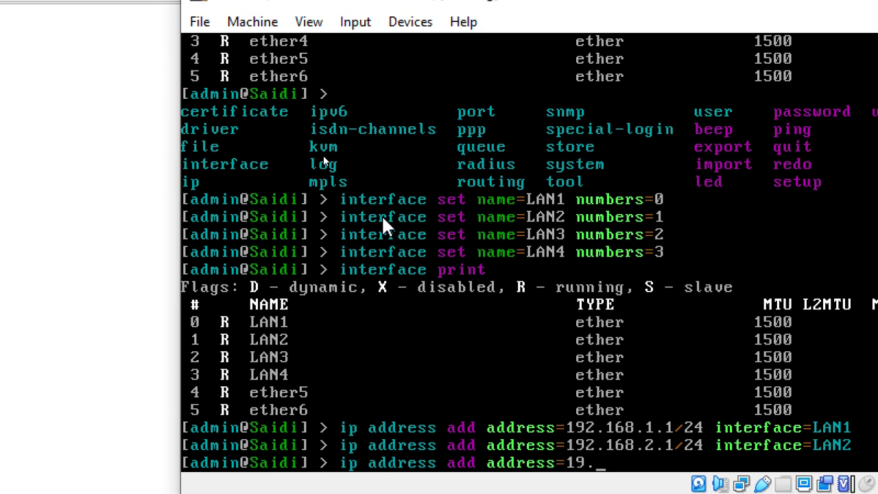
key("BackSpace")
type("2.168.2.")
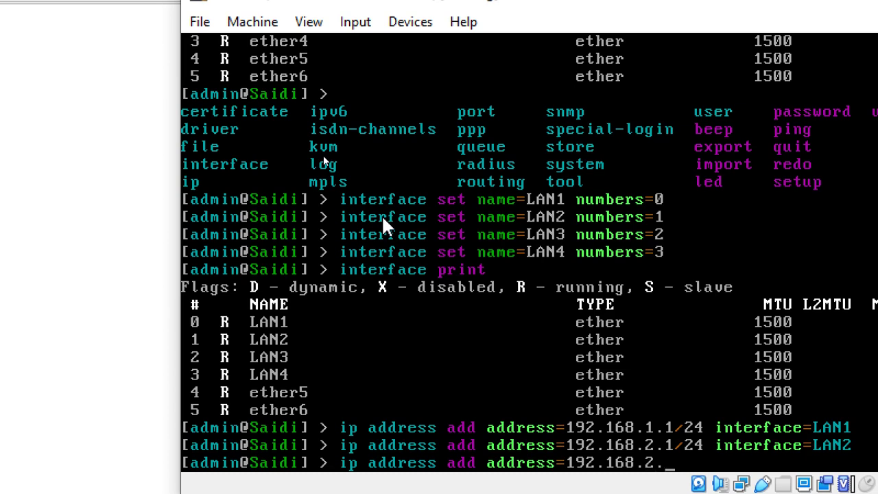
key("BackSpace")
key("BackSpace")
type("3.1/24 inte")
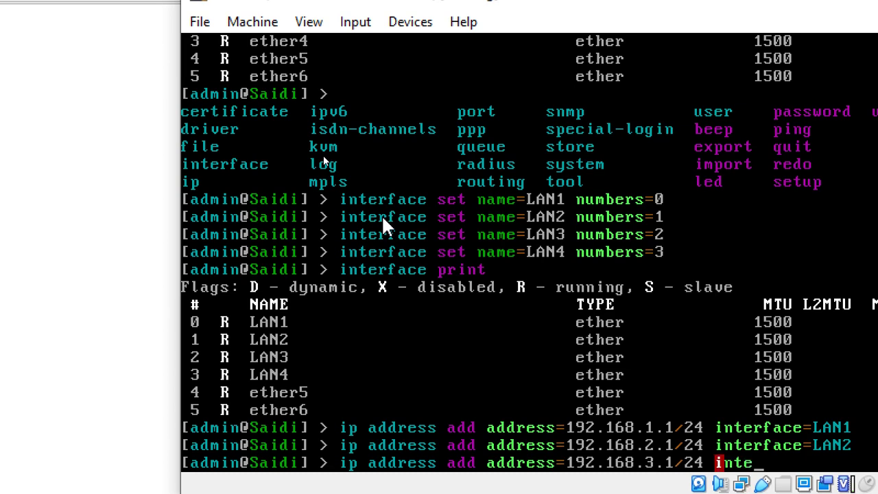
type("rface=LAN3")
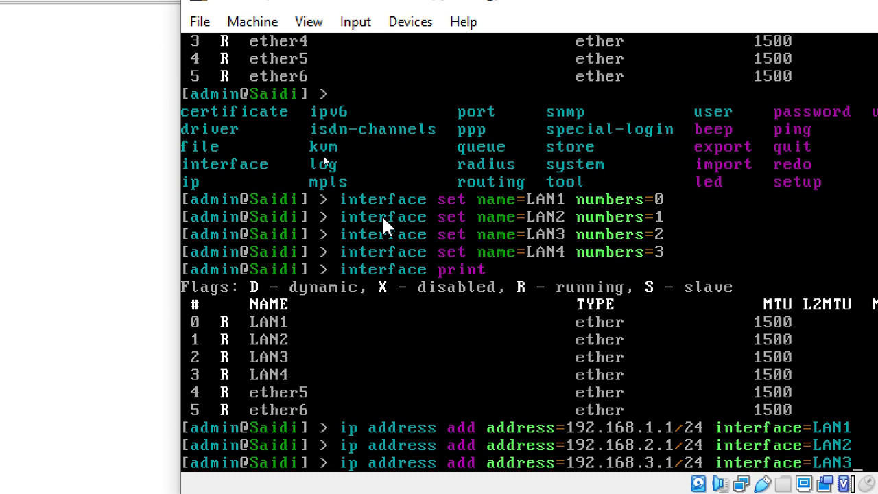
key("Return")
type("ip")
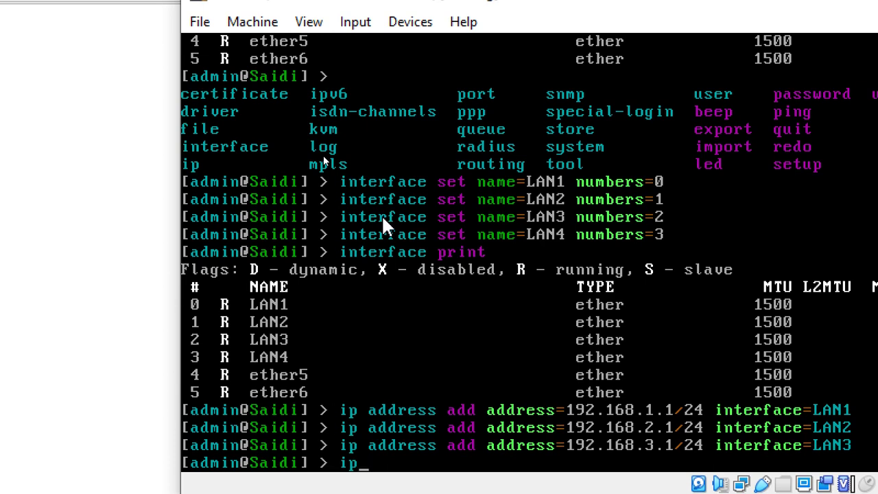
type(" address add address=")
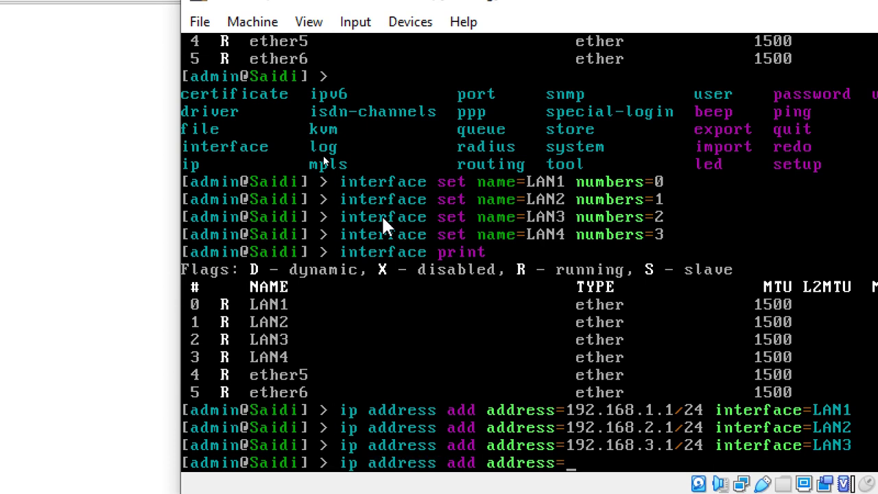
type("192.168")
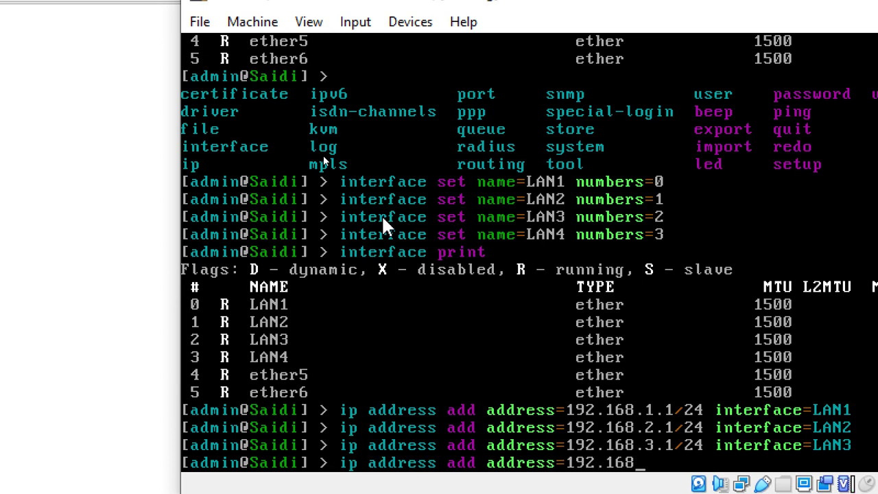
type(".4.1/24 interface=")
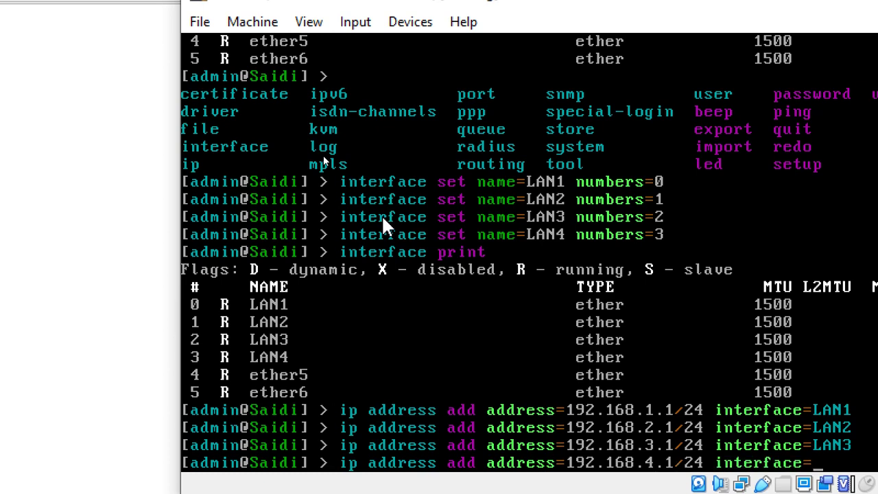
type("LAN4")
key("Return")
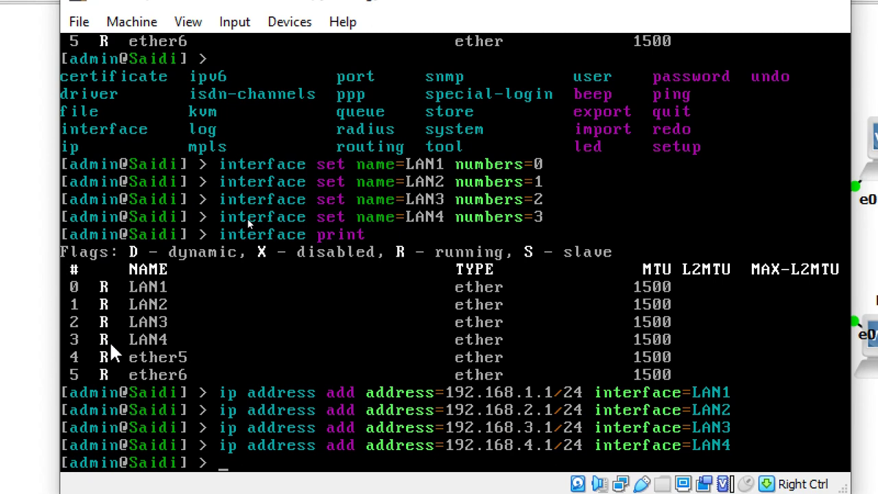
type("ip address pr")
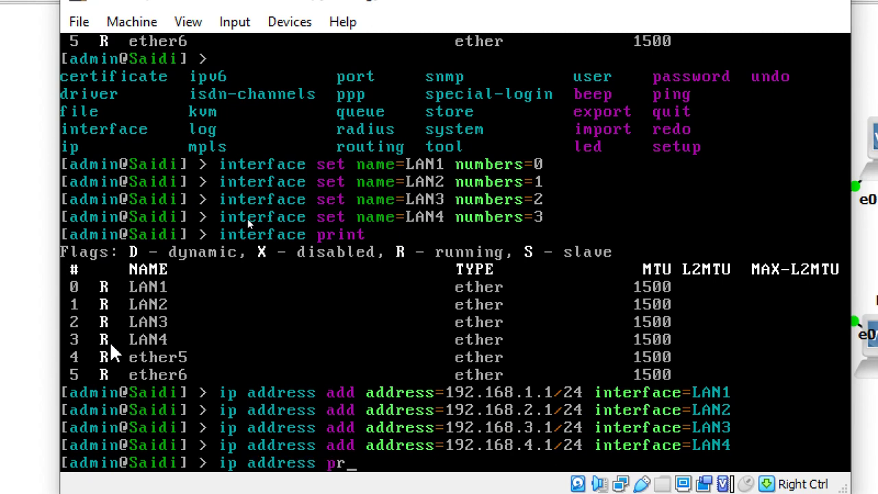
type("int")
key("Return")
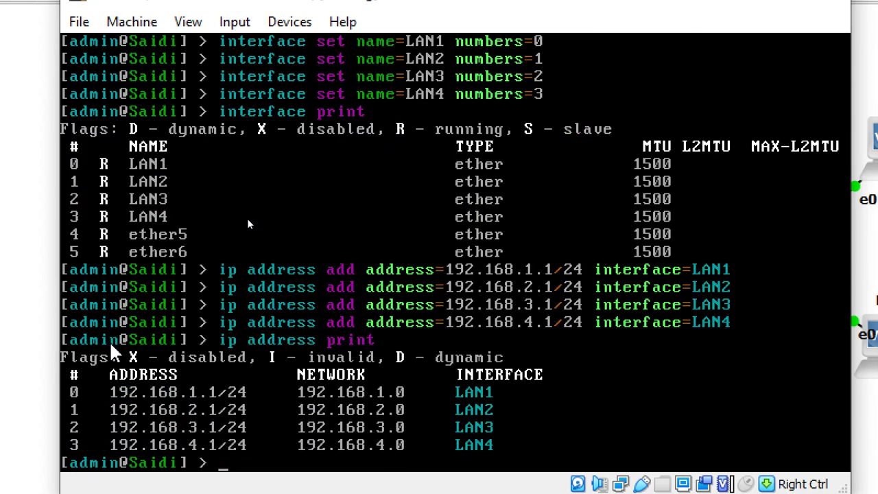
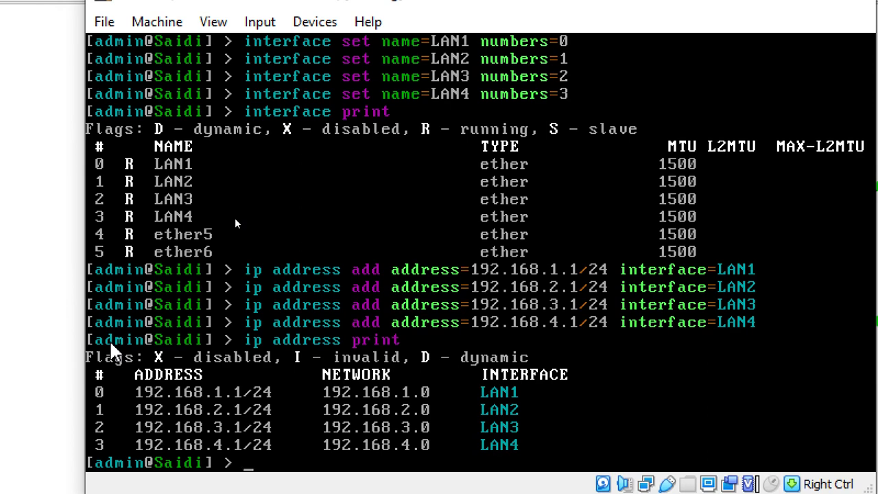
Step: Run 'ip dns set servers=8.8.8.8,8.8.4.4 allow-remote-requests=yes' on the router
type("ip dns se")
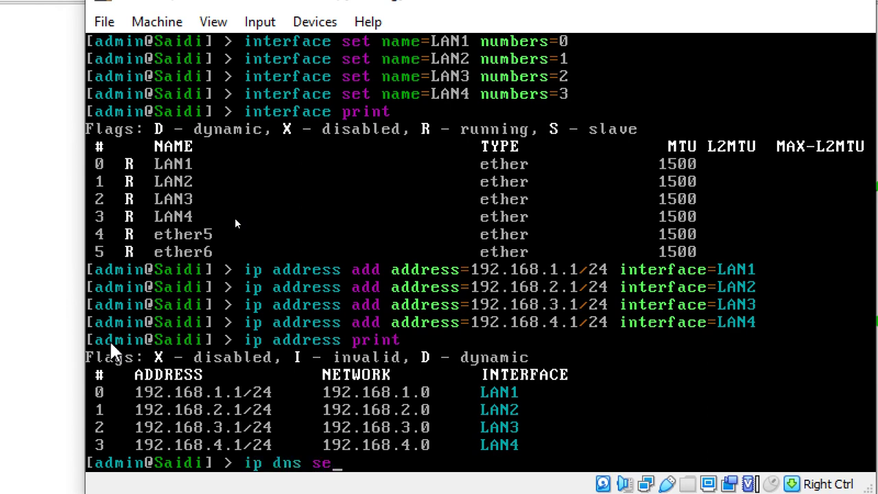
type("t servers=")
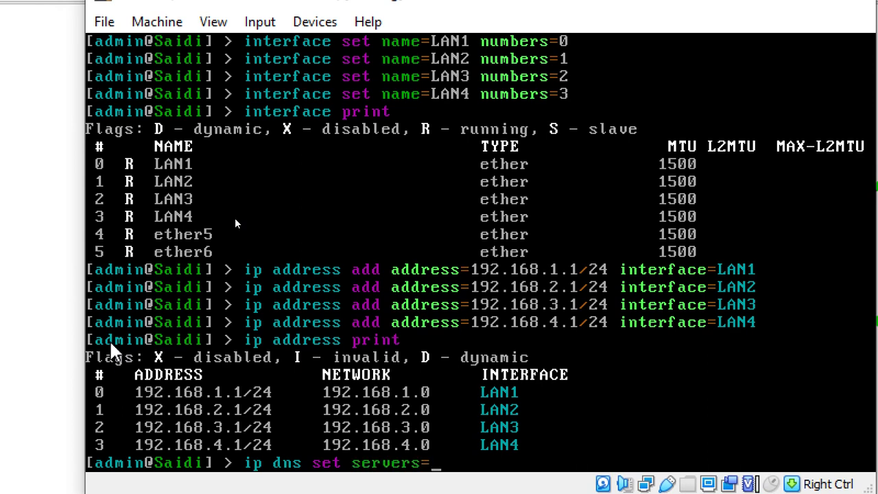
type("8.8.8.8,")
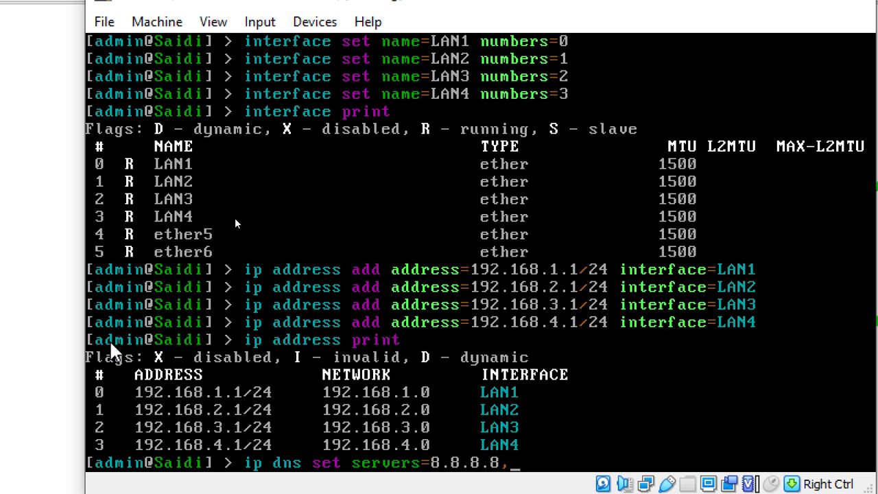
type("8.4")
key("BackSpace")
type("8.8.4.4 al")
key("Tab")
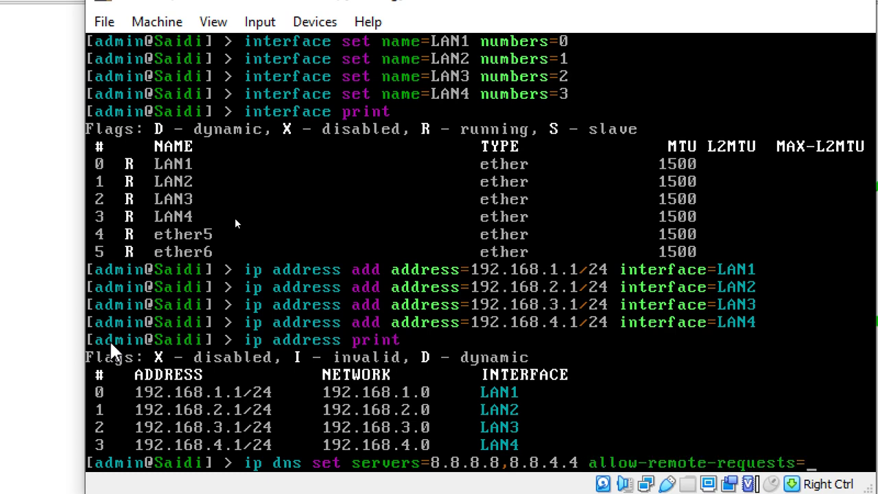
type("yes")
key("Return")
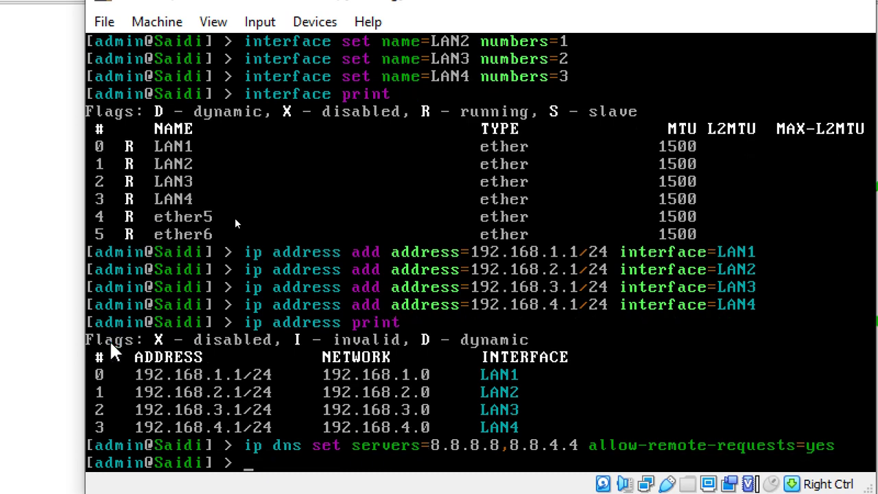
Step: Add DHCP network address=192.168.1.0/24 with gateway=192.168.1.1 and dns-server=192.168.1.1
type("ip dhcp-server network add a")
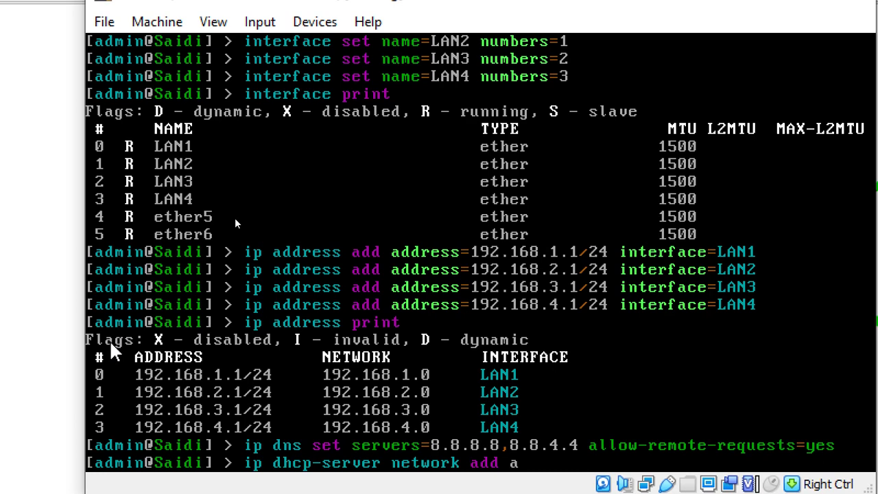
key("Tab")
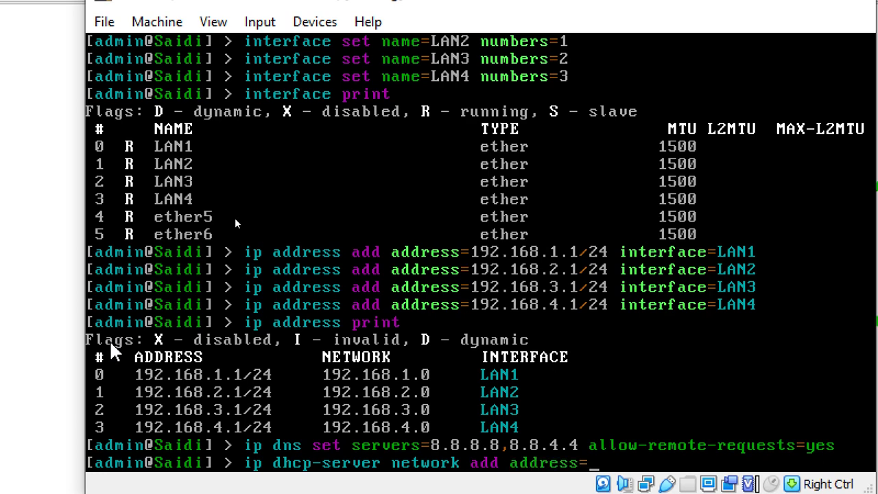
type("192.168.")
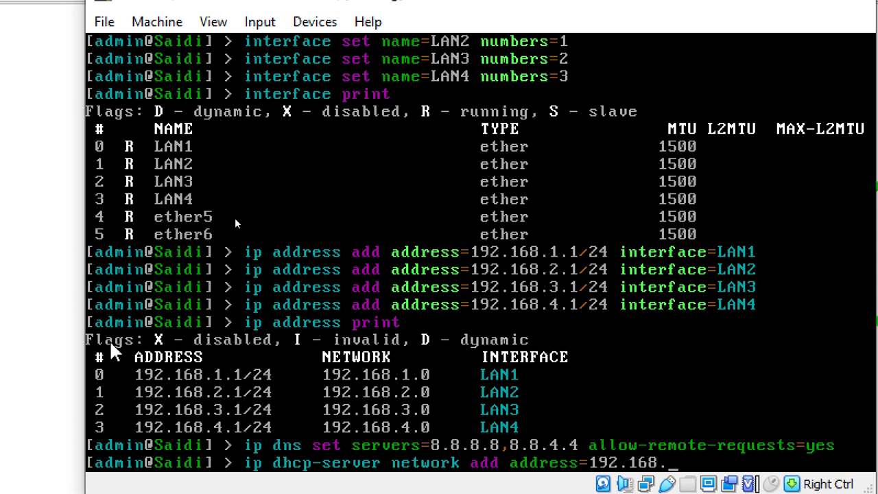
type("1.0/24 gateway=")
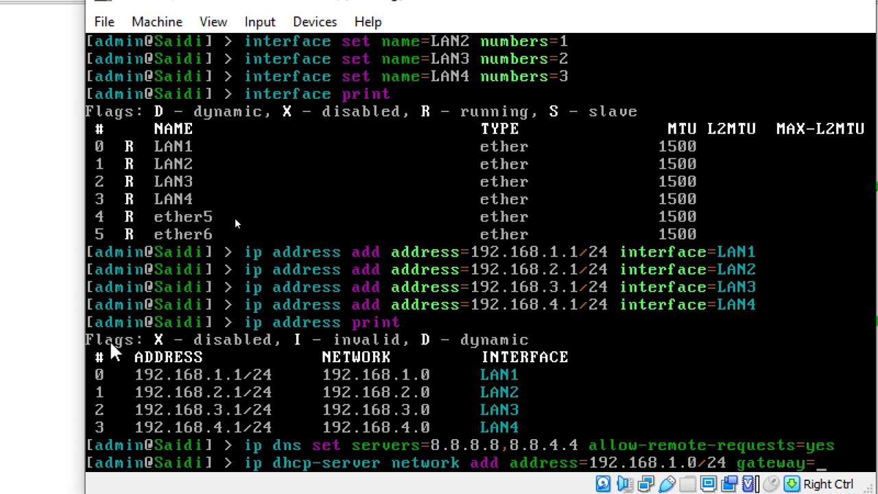
key("BackSpace")
key("BackSpace")
key("BackSpace")
key("BackSpace")
key("BackSpace")
key("BackSpace")
key("BackSpace")
key("BackSpace")
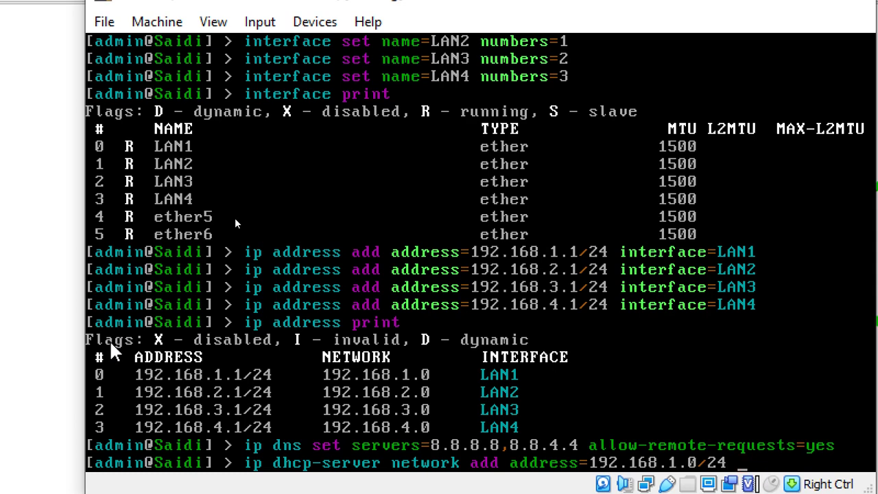
type("\\")
key("Return")
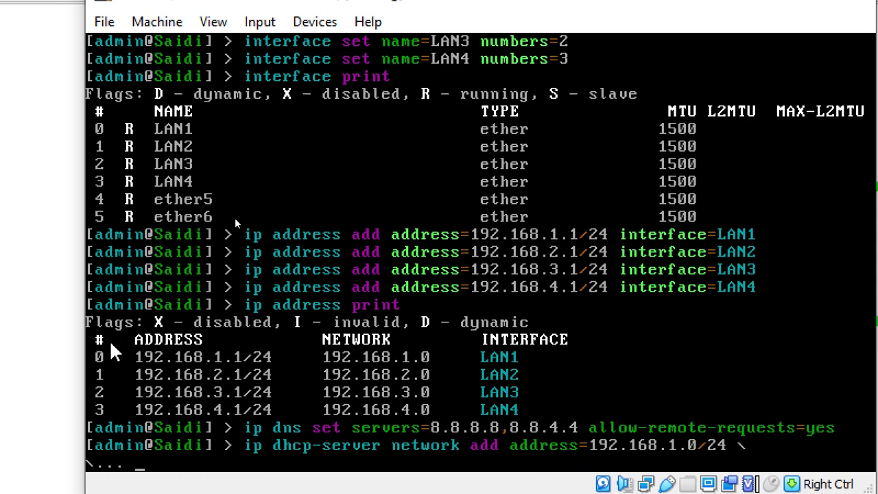
type("gateway=192.1")
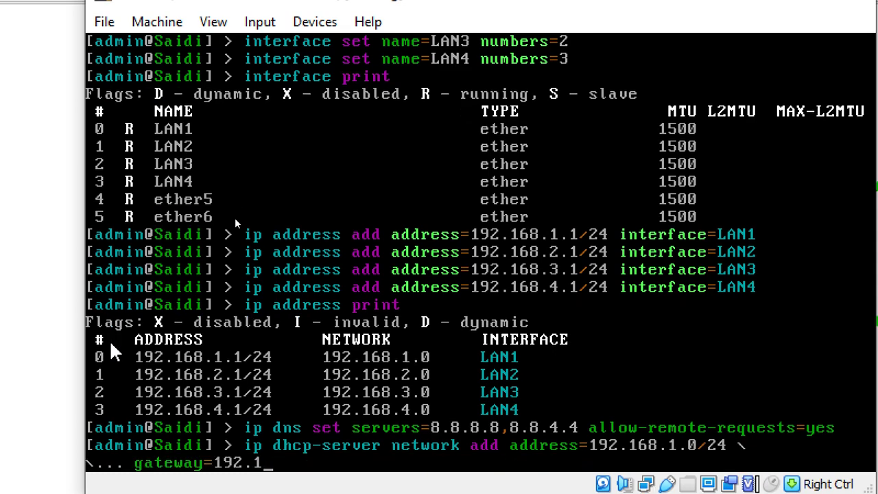
type("68.1.1 dn")
key("Tab")
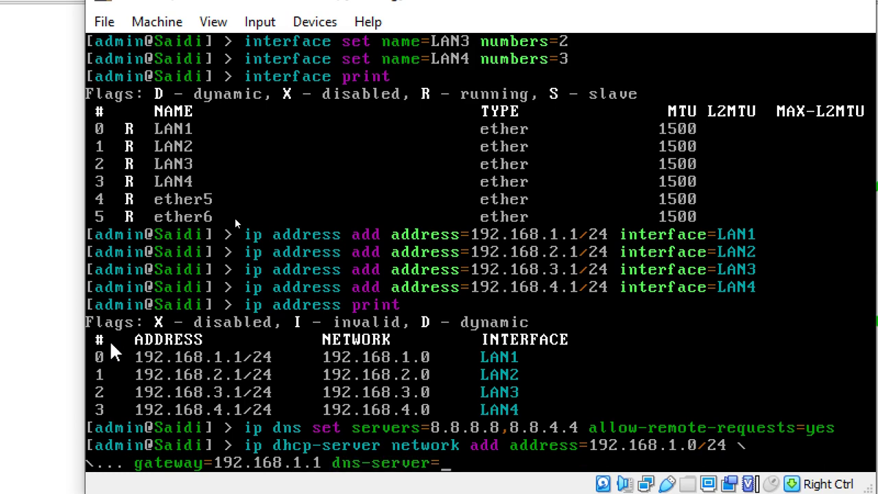
type("192.168")
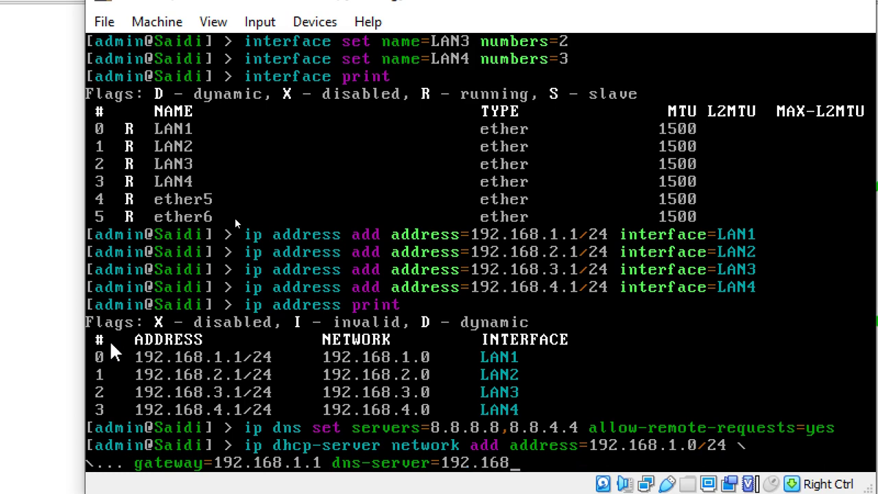
type(".1.1")
key("Return")
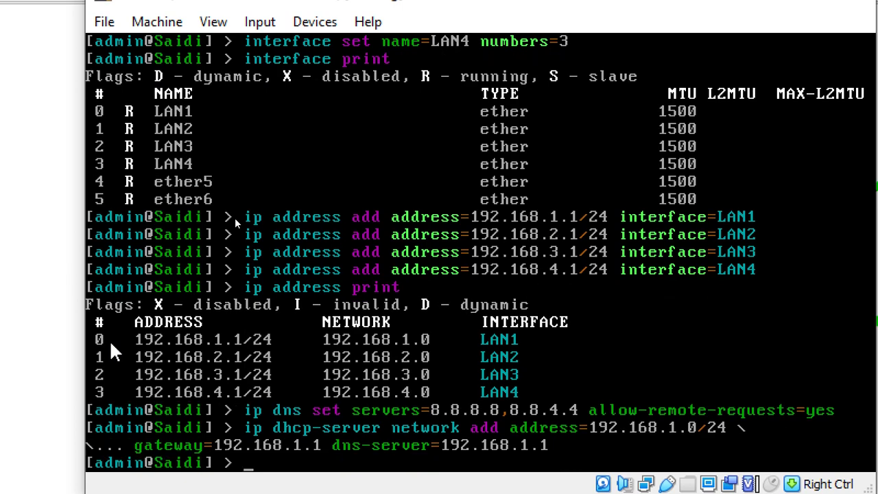
type("ip dhcp-server setup")
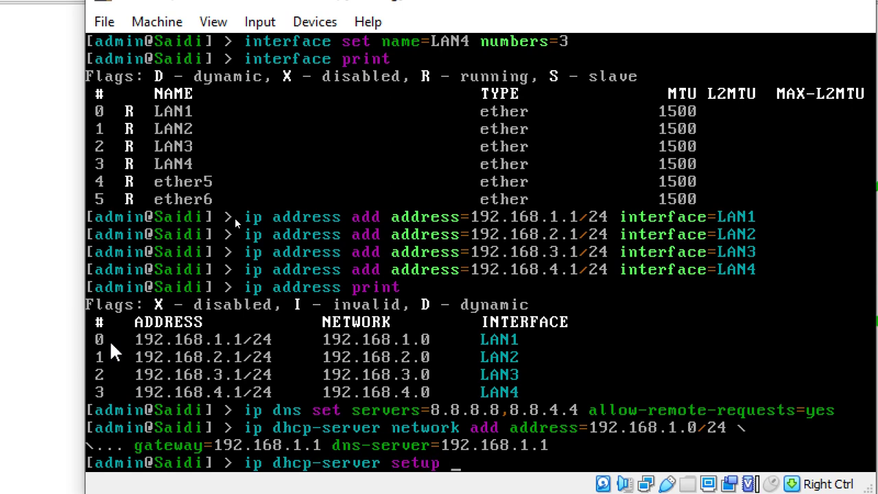
Step: Run the DHCP setup wizard on LAN1, accepting the defaults, then print the DHCP server list
key("Return")
type("LAN")
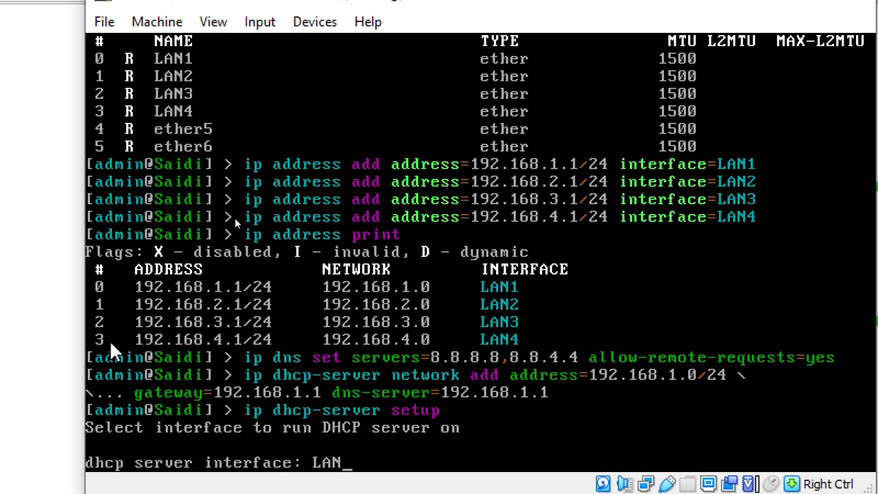
type("1")
key("Return")
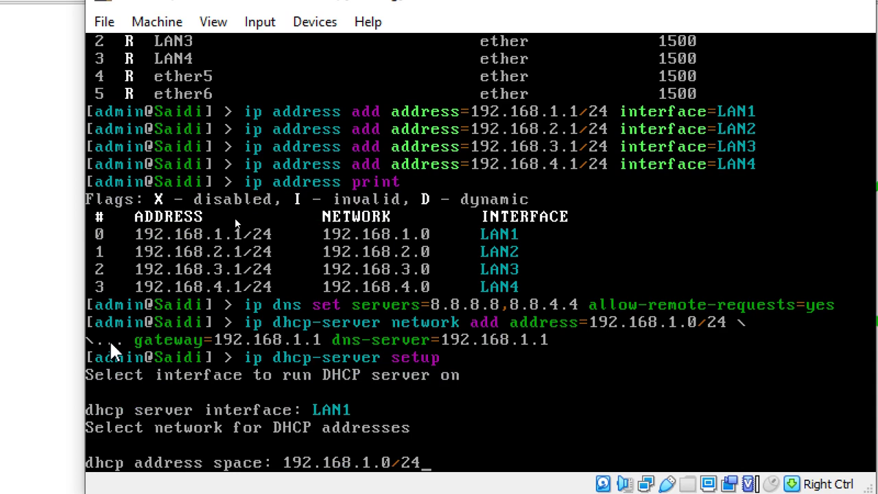
key("Return")
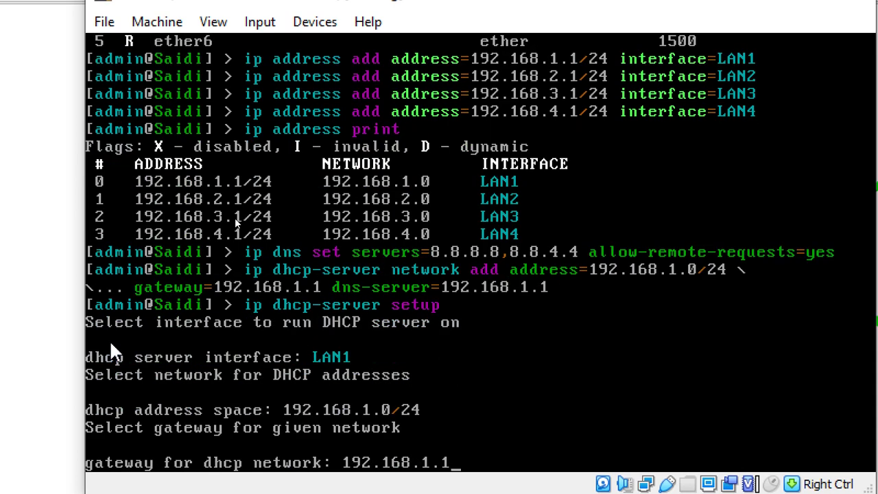
key("Return")
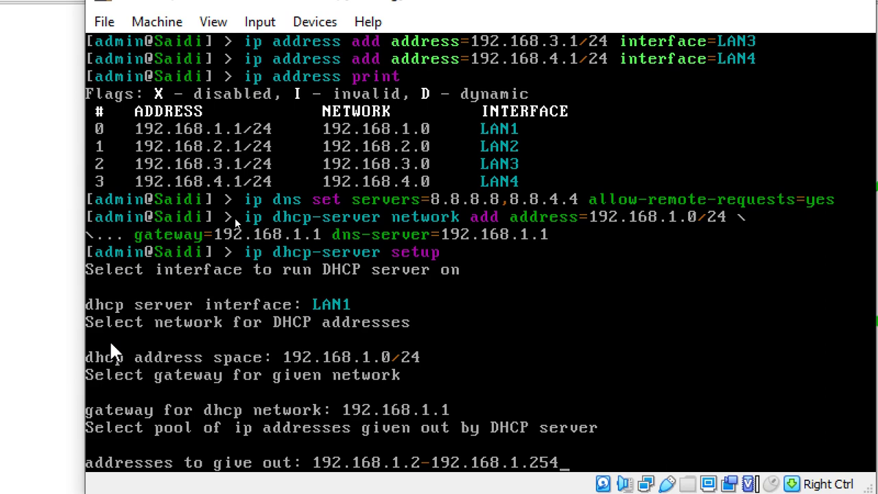
key("Return")
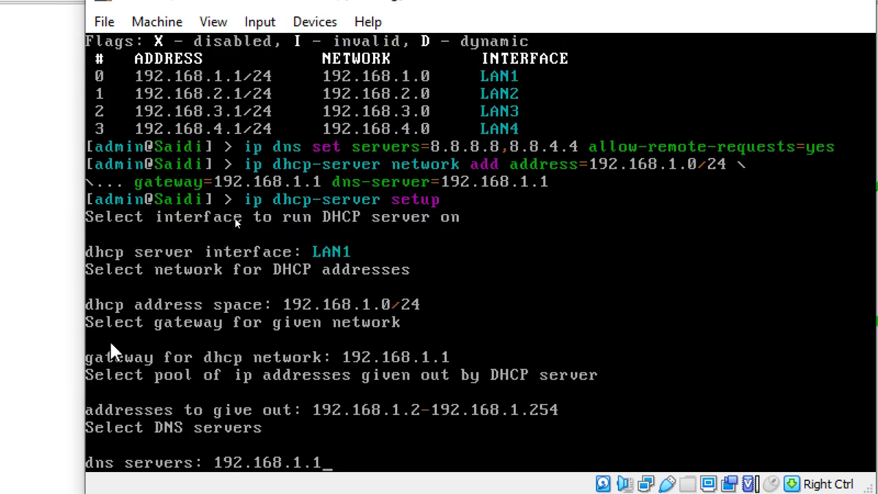
key("Return")
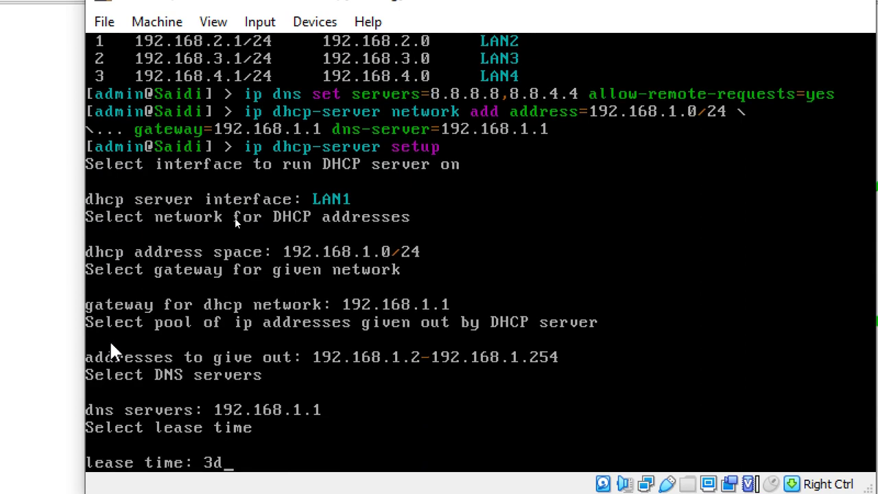
key("Return")
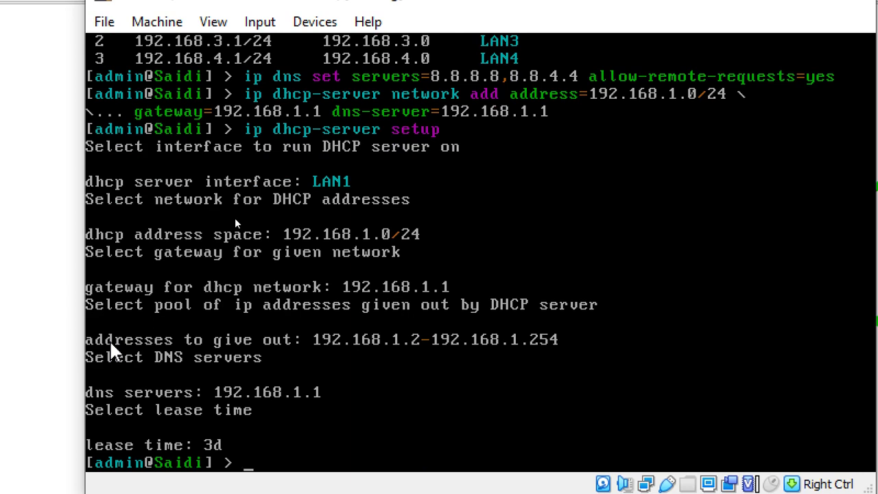
type("ip dhcp-server ")
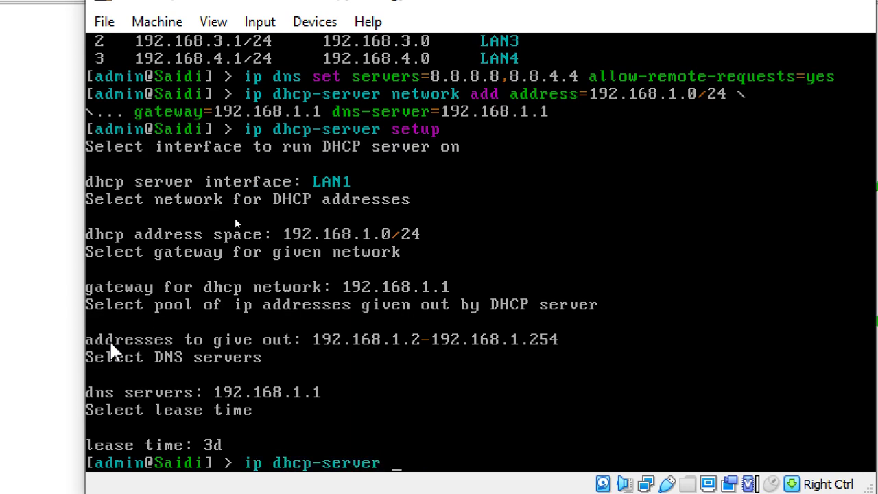
type("print")
key("Return")
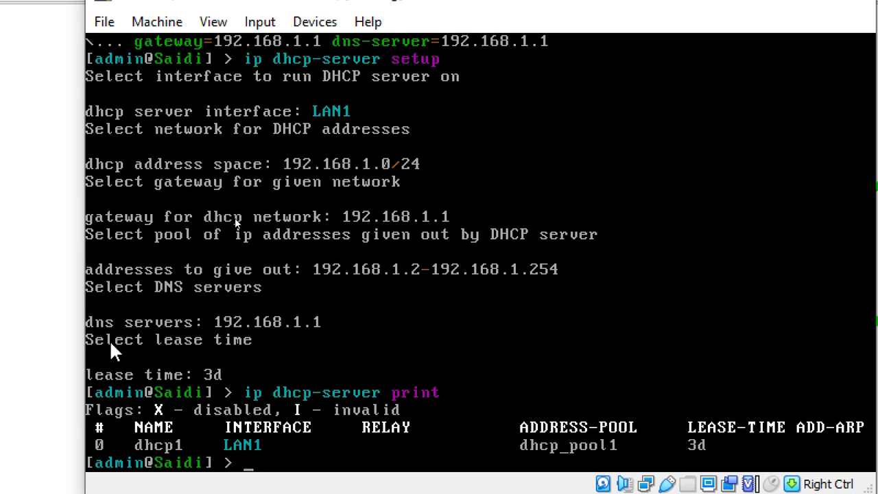
Step: List the router's IP addresses with 'ip address print'
type("ip address print")
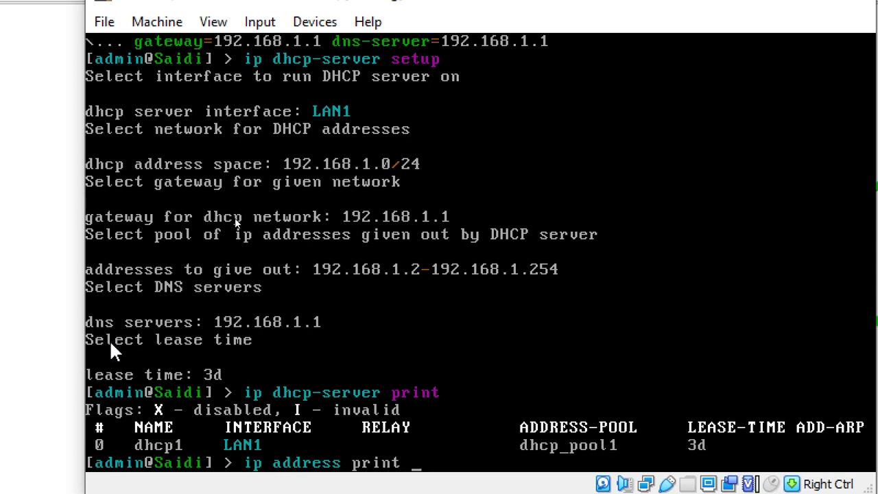
key("Return")
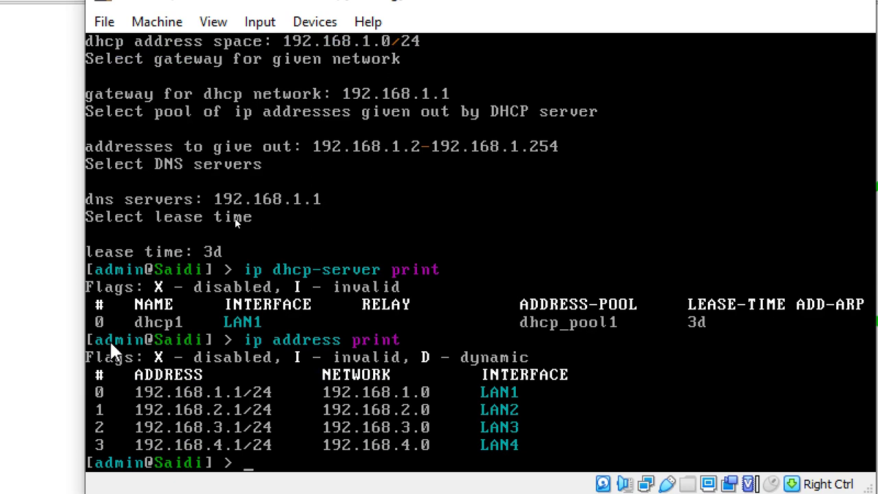
type("ip address add")
key("BackSpace")
key("BackSpace")
key("BackSpace")
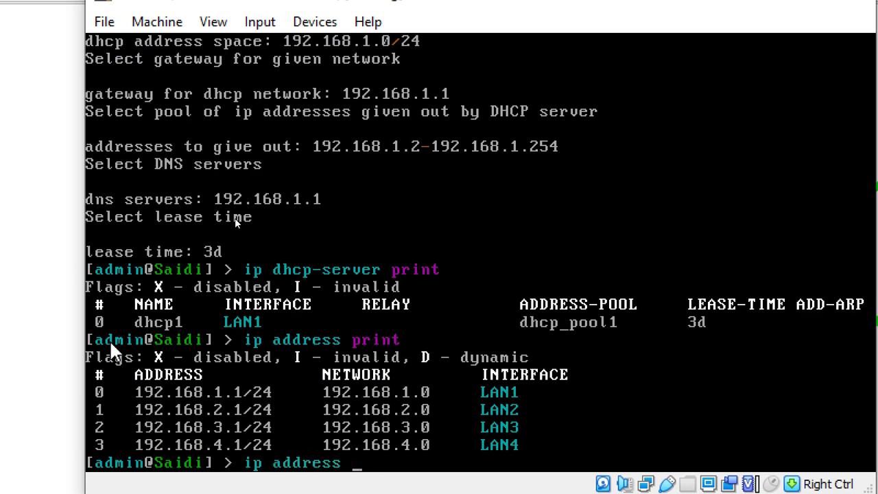
key("BackSpace")
key("BackSpace")
key("BackSpace")
key("BackSpace")
key("BackSpace")
key("BackSpace")
key("BackSpace")
key("BackSpace")
key("BackSpace")
key("BackSpace")
key("BackSpace")
type("ip")
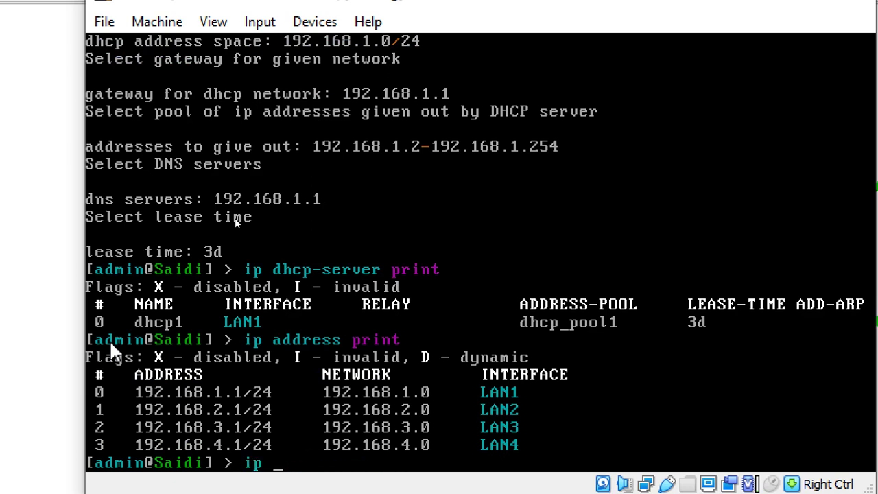
type(" dhcp-server set")
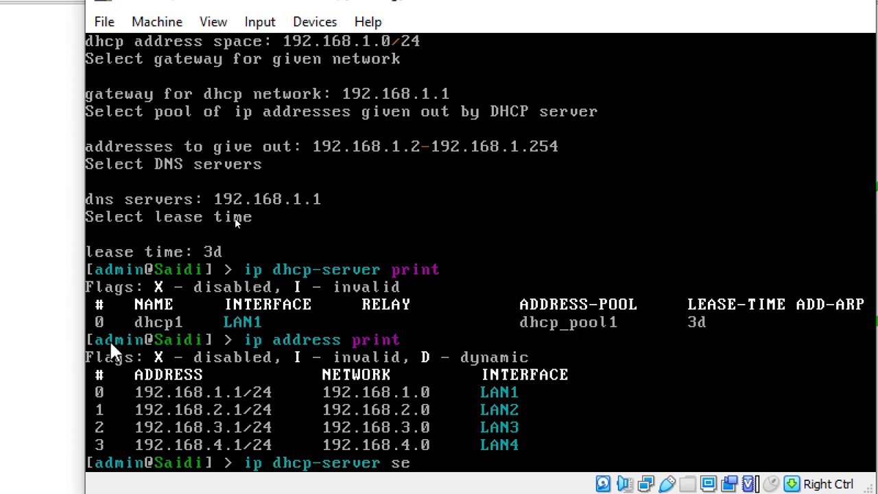
key("BackSpace")
key("BackSpace")
key("BackSpace")
Step: Begin a DHCP network entry with address=192.168.2.0/24, continued onto a new line
type("network add address=")
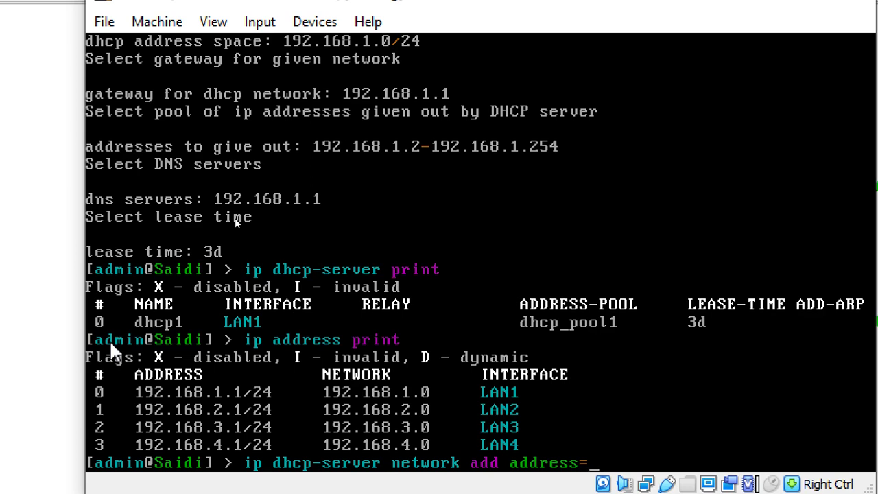
type("192.168")
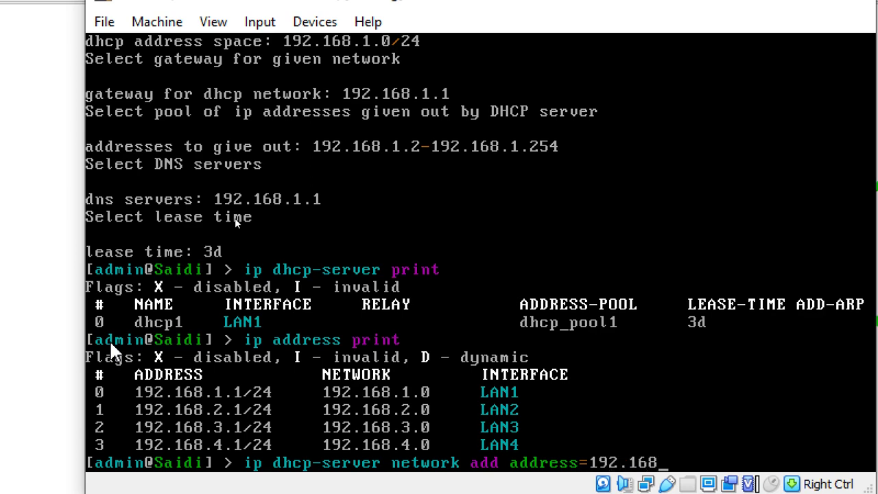
type(".2.1")
key("BackSpace")
type("0/24 in")
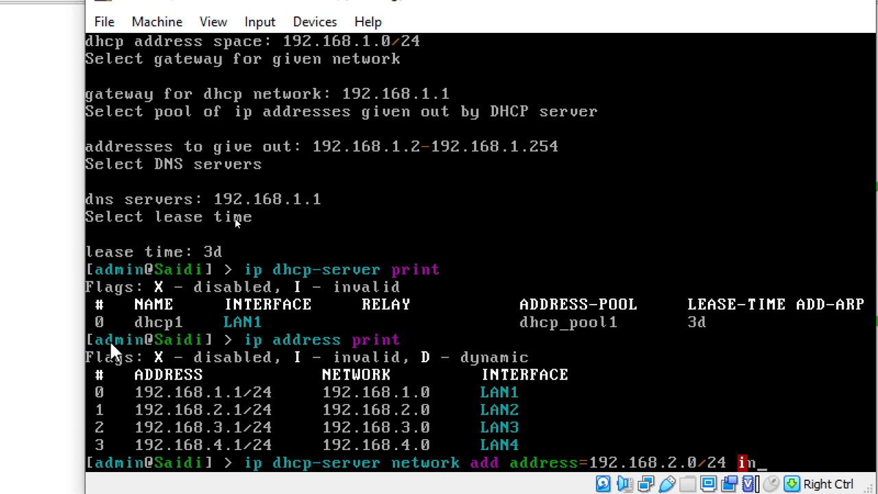
key("BackSpace")
key("BackSpace")
type("ga")
key("Tab")
key("BackSpace")
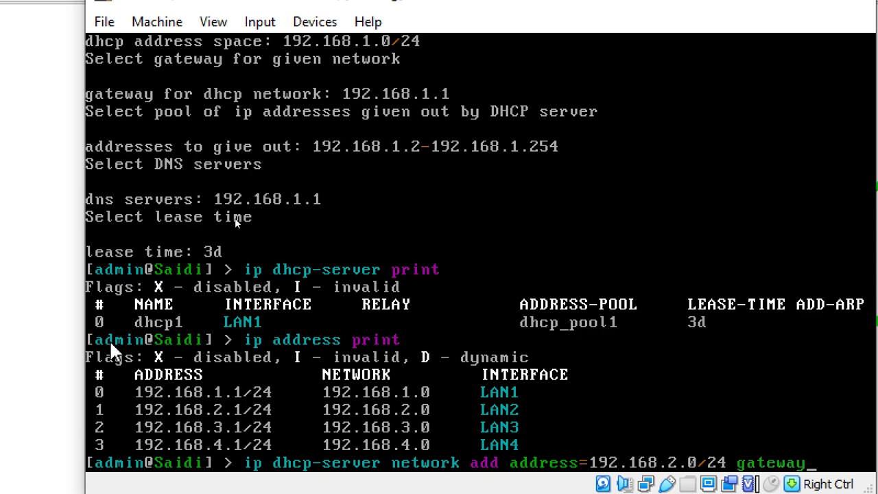
key("BackSpace")
key("BackSpace")
key("BackSpace")
key("BackSpace")
key("BackSpace")
key("BackSpace")
key("BackSpace")
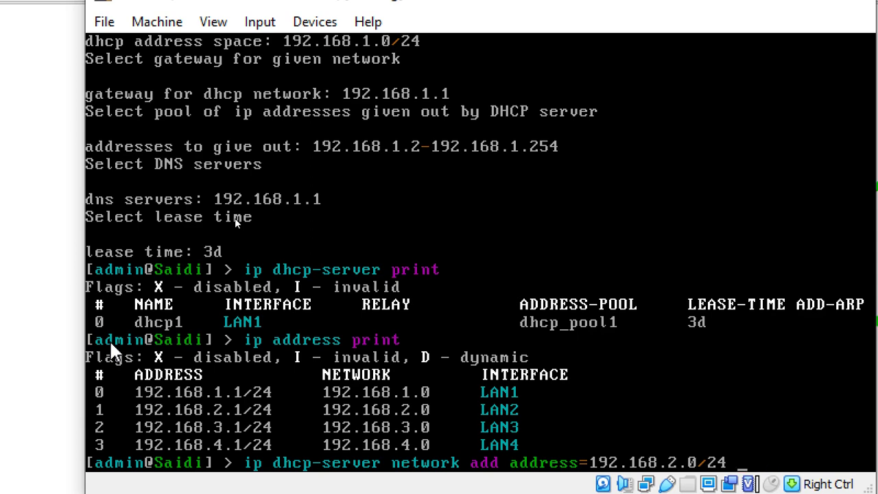
type("\\")
key("Return")
Step: Finish the network with gateway=192.168.2.1 and dns-server=192.168.2.1 and add it
type("ga")
key("Tab")
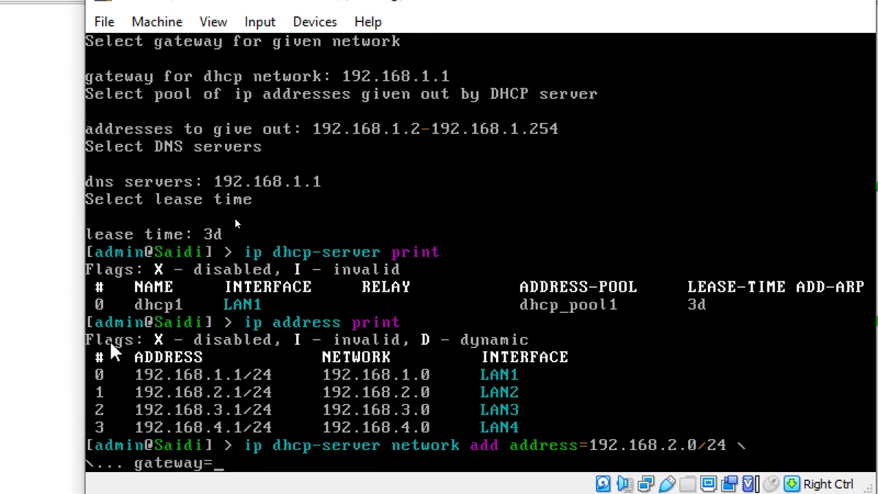
type("192.168")
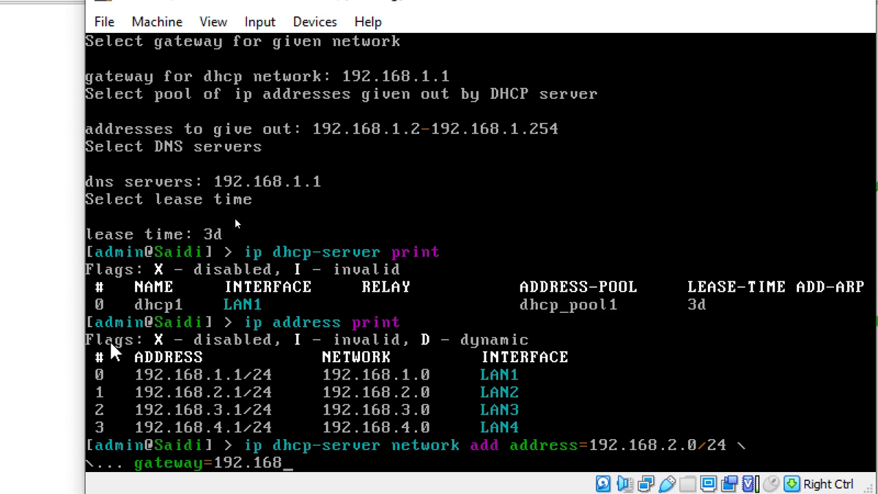
type(".2..1")
key("BackSpace")
key("BackSpace")
type("1 dns-server=")
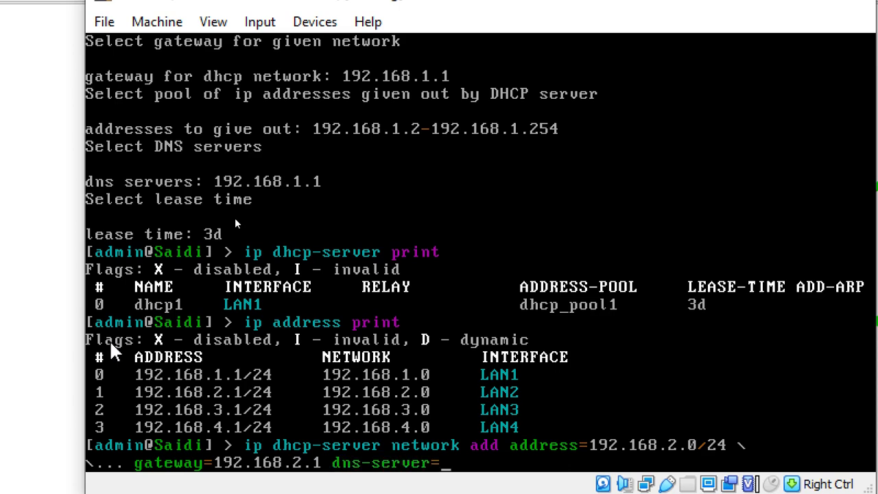
type("192.168.1.")
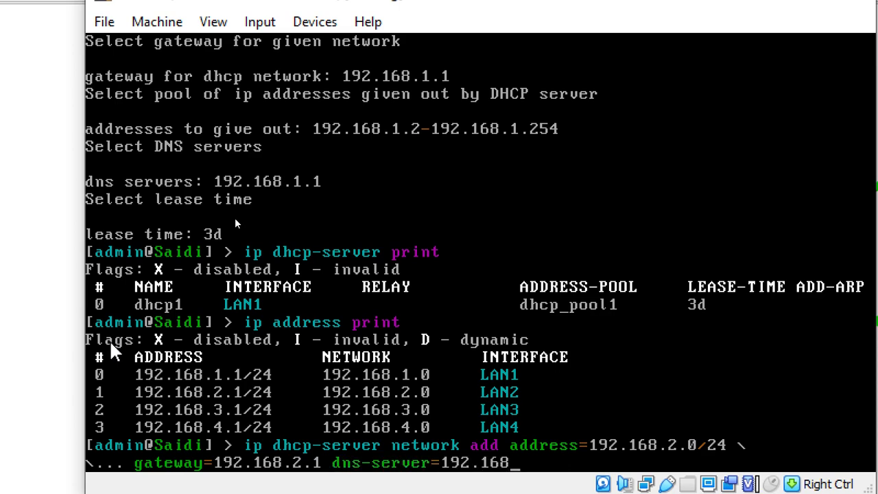
key("BackSpace")
type("2.1")
key("Return")
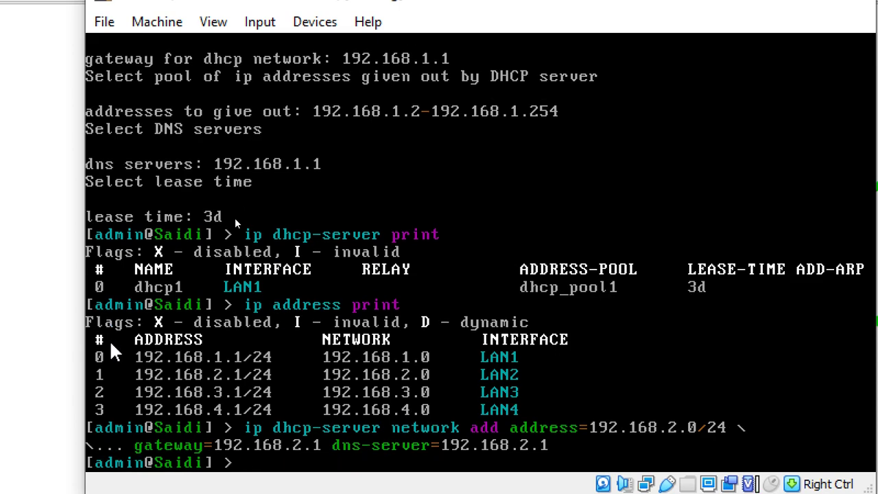
Step: Enter the 'ip dhcp-server setup' command
type("ipd")
key("BackSpace")
type("dhcp-server ")
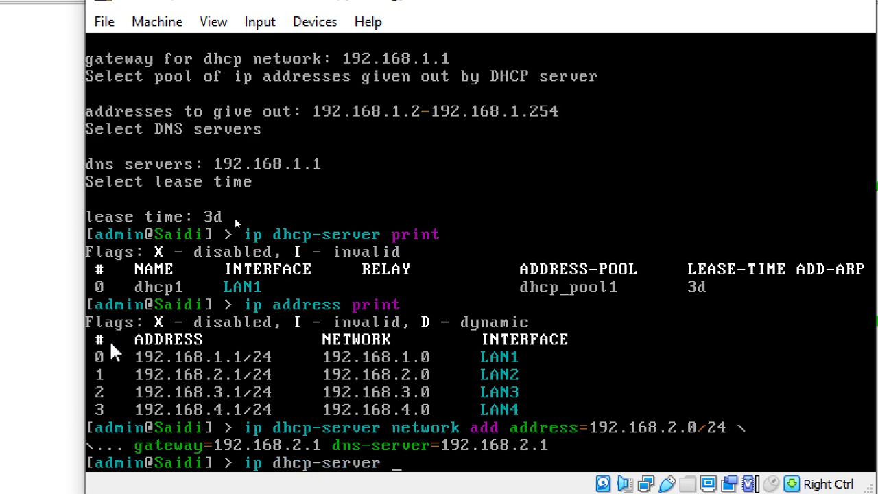
type("setup")
Step: Run the DHCP setup wizard on LAN2, accepting the 192.168.2.0/24 defaults
key("Return")
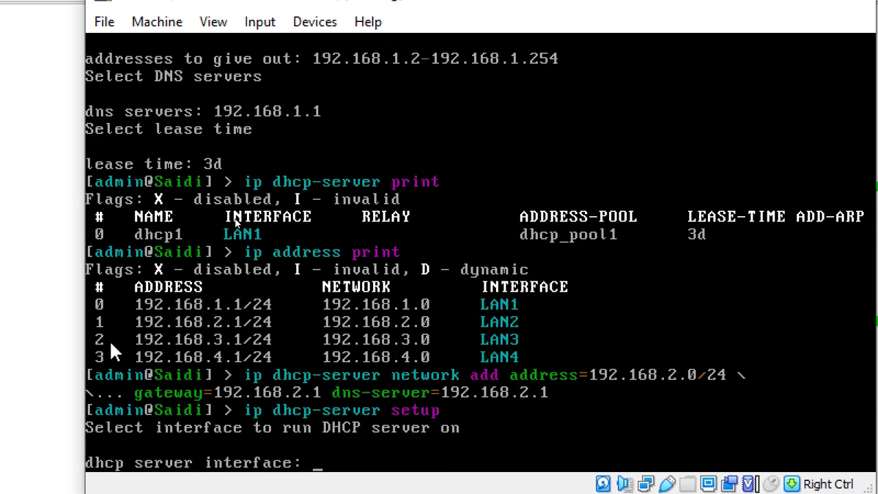
type("LAN2")
key("Return")
key("Return")
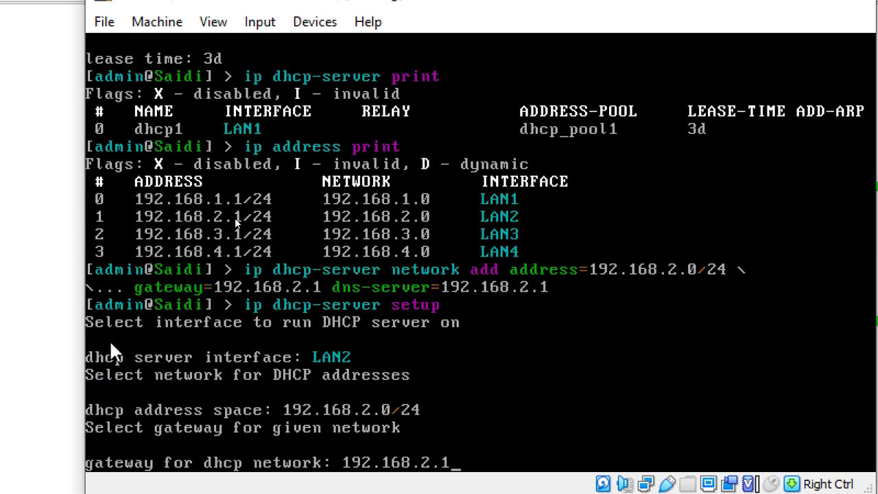
key("Return")
key("Return")
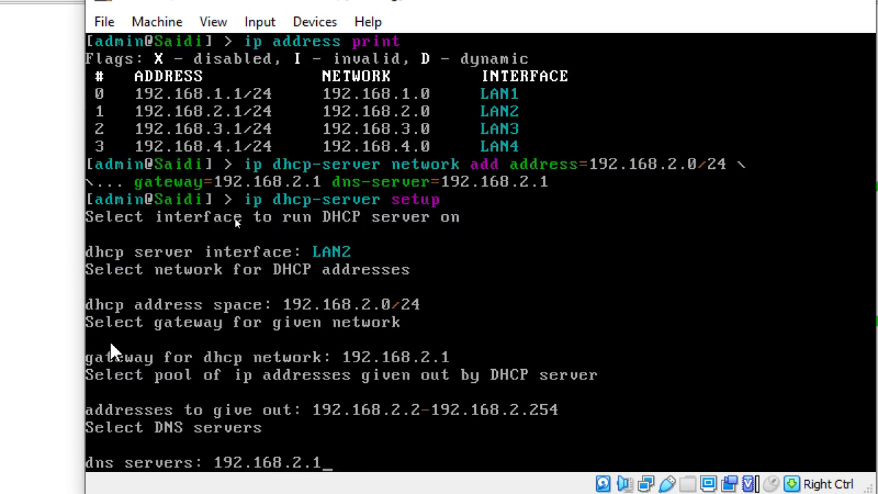
key("Return")
key("Return")
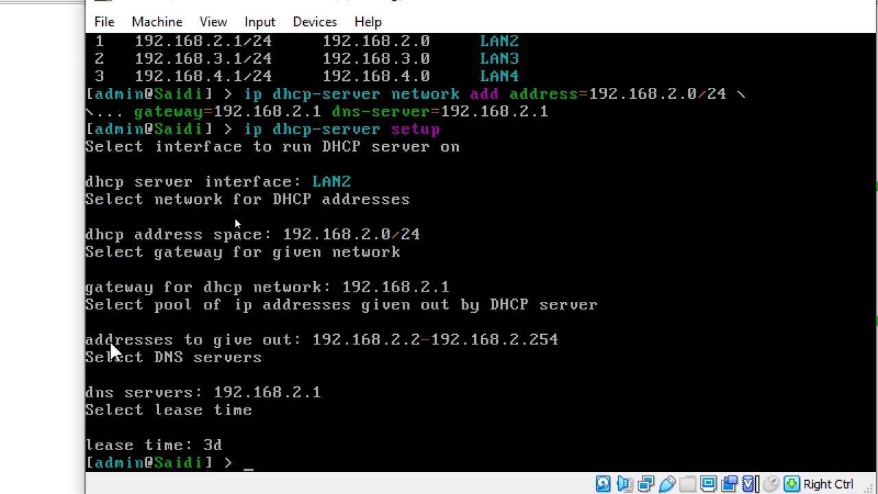
Step: Print the DHCP server list and the router's IP addresses
type("ip dhcp-")
key("BackSpace")
key("BackSpace")
key("BackSpace")
key("BackSpace")
key("BackSpace")
key("BackSpace")
key("BackSpace")
key("BackSpace")
type("ip dhcp-server print")
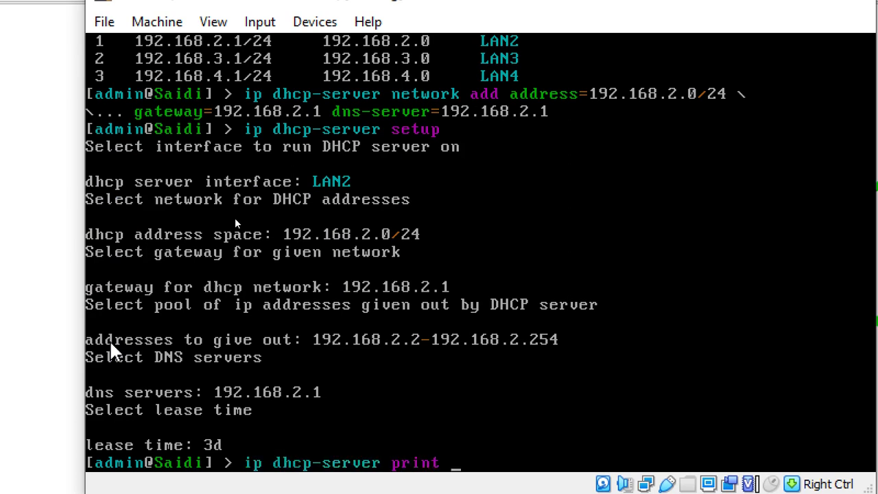
key("Return")
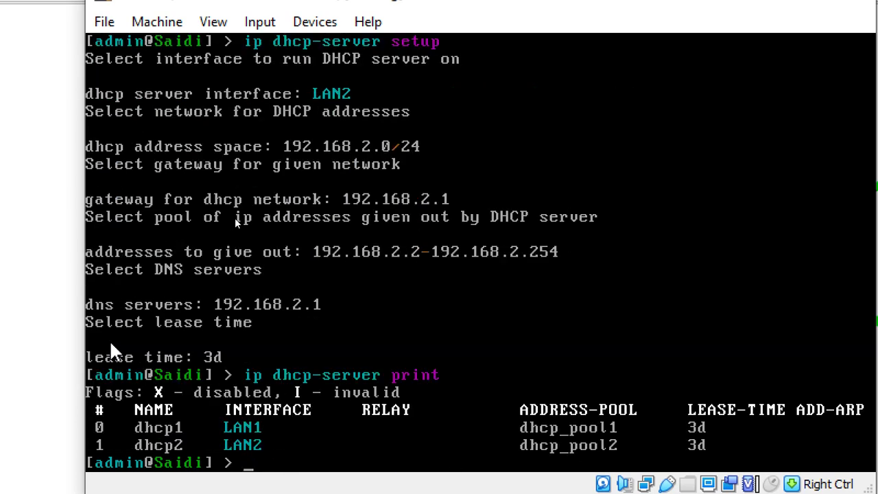
type("ip address print")
key("Return")
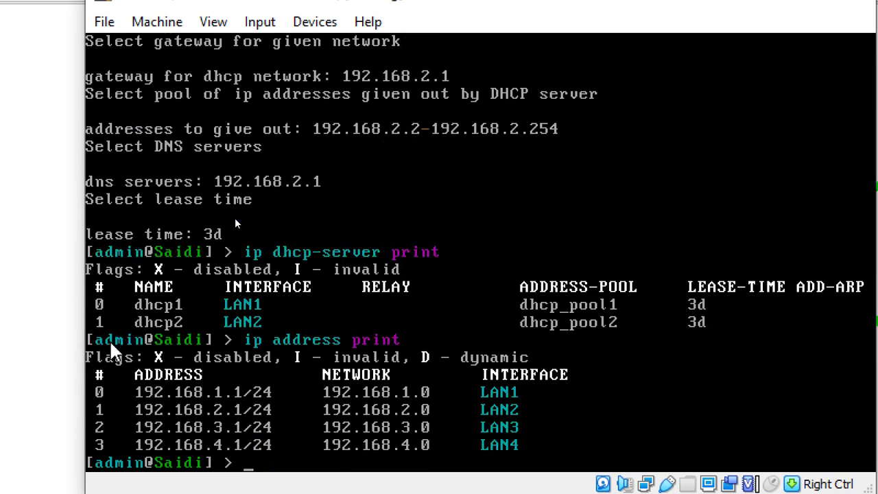
type("ip dhcp-server set")
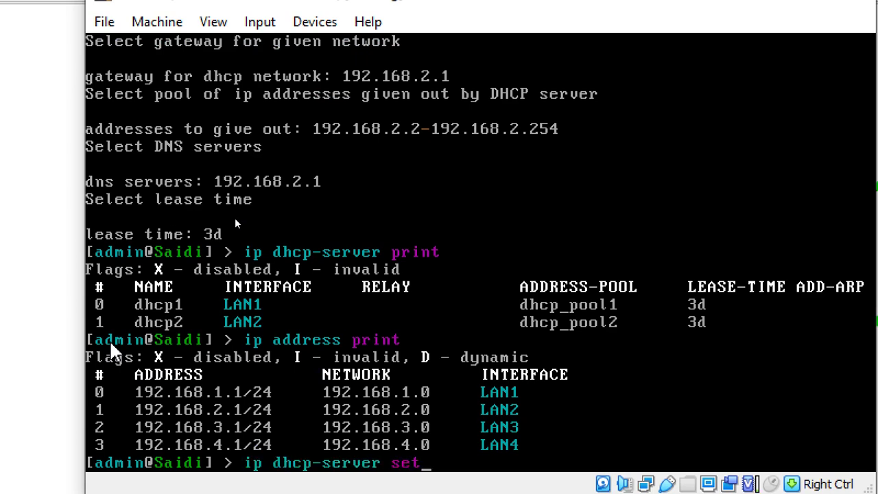
Step: Add DHCP network 192.168.3.0/24 with gateway=192.168.3.1 and dns-server=192.168.3.1
key("BackSpace")
key("BackSpace")
key("BackSpace")
type("network add ")
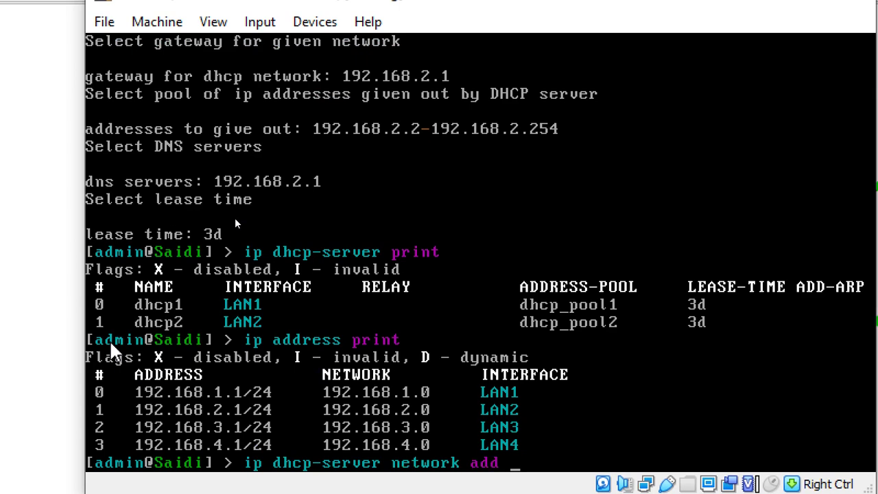
type("address=192.")
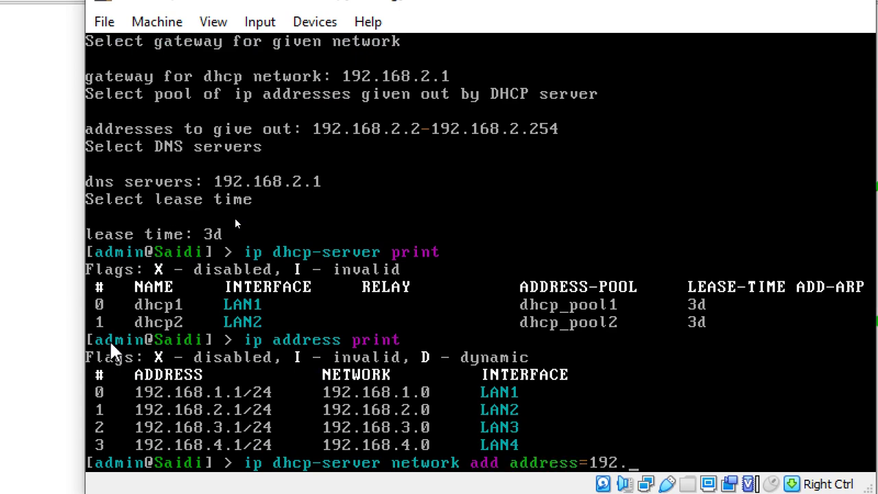
type("168.3.0/24")
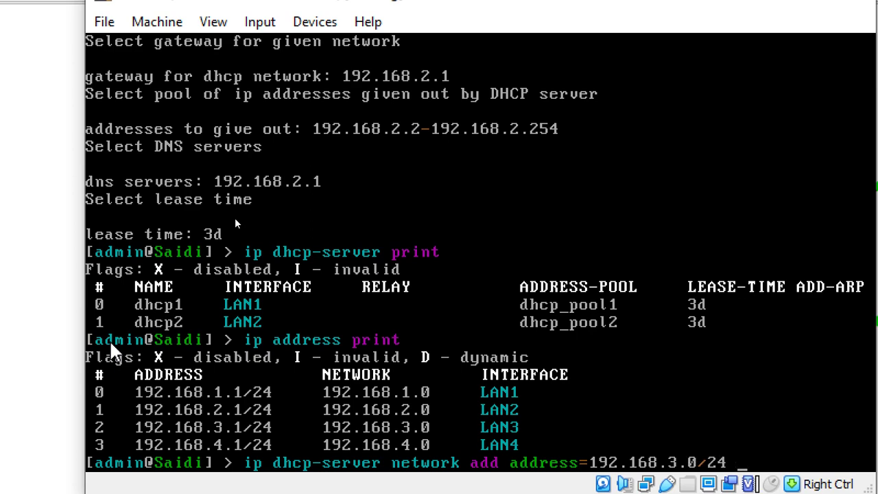
type(" \\")
key("Return")
type("gateway=")
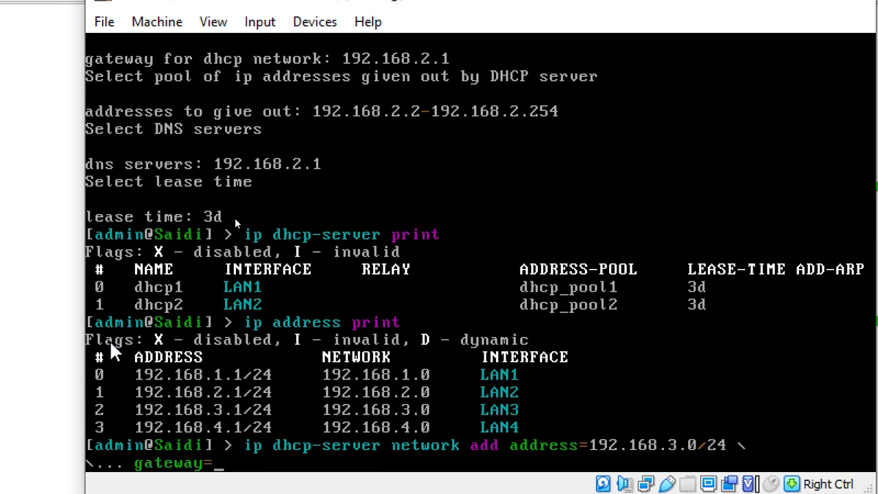
type("192.168.3.1")
type("dn")
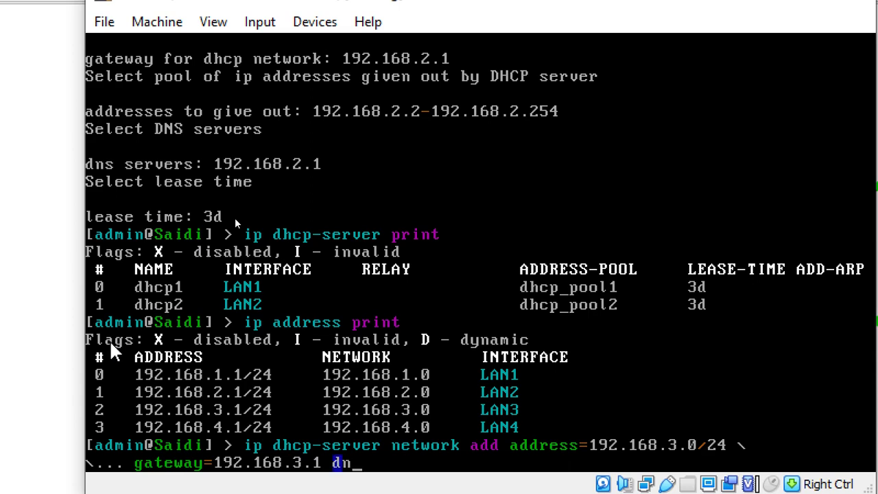
type("s-server=192.168")
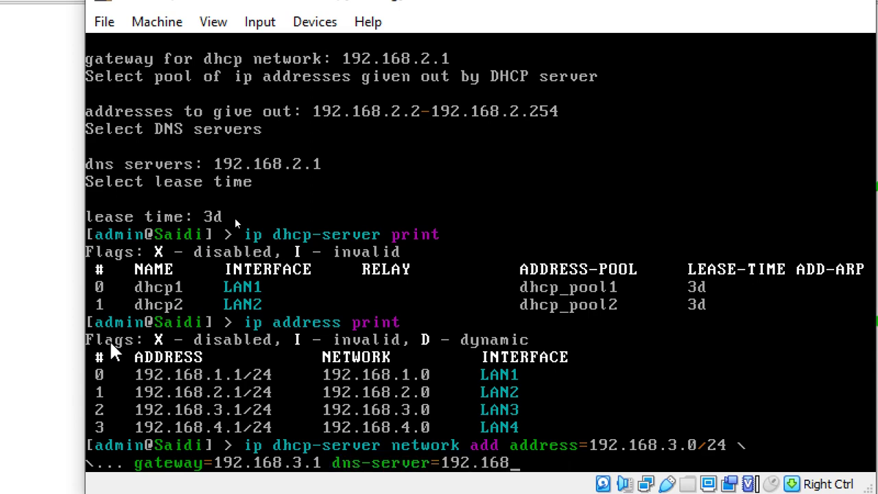
type(".3.1")
key("Return")
Step: Run the DHCP setup wizard on LAN3, accepting the 192.168.3.0/24 defaults and 3d lease
type("ip dhcp-server e")
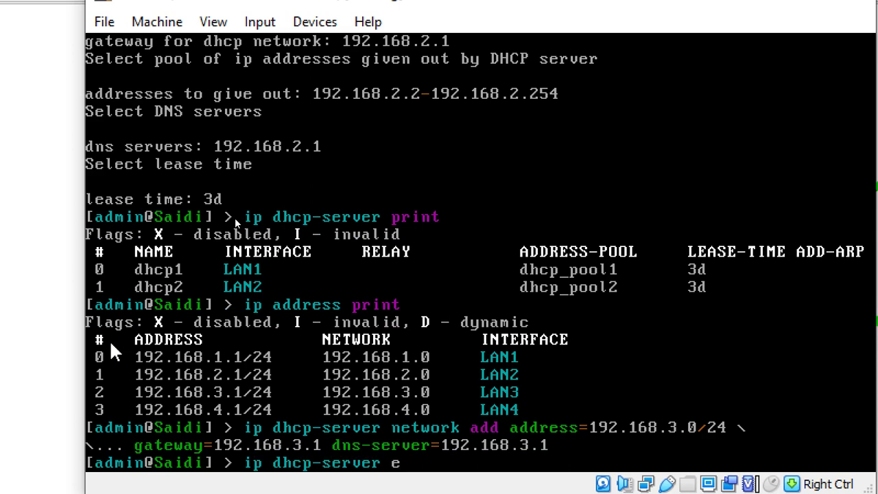
key("BackSpace")
type("setup")
key("Return")
type("LAN")
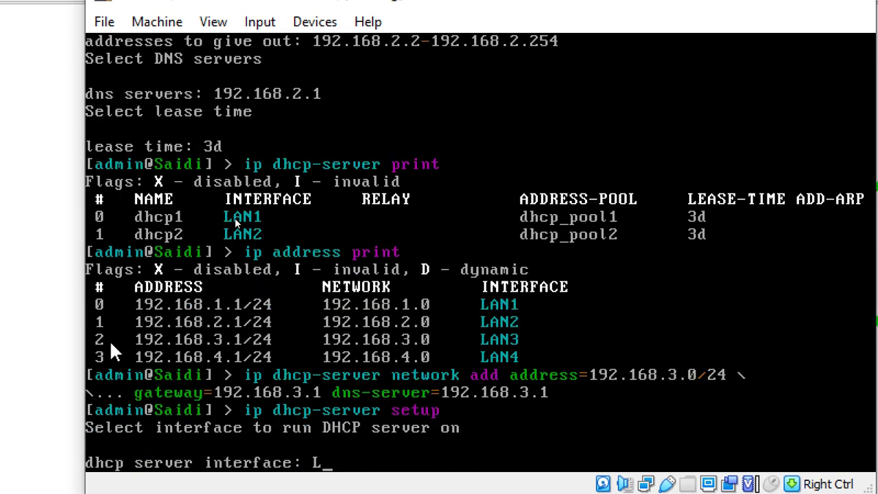
type("3")
key("Return")
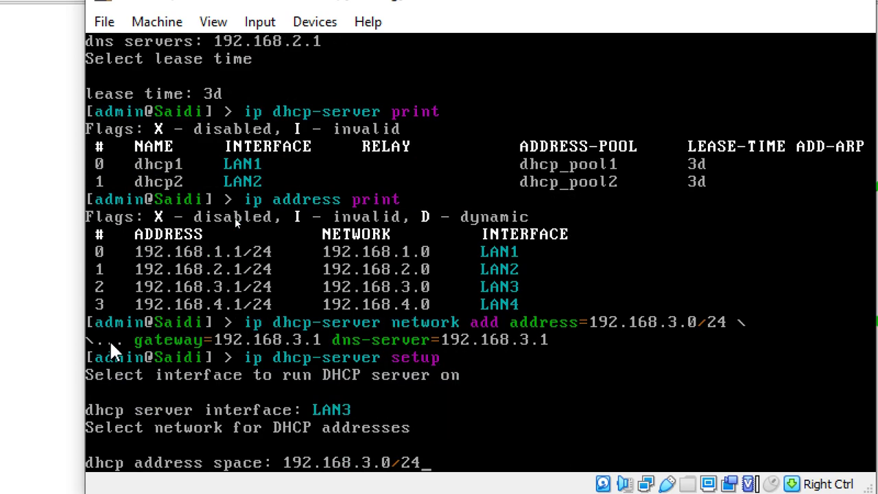
key("Return")
key("Return")
key("Return")
key("Return")
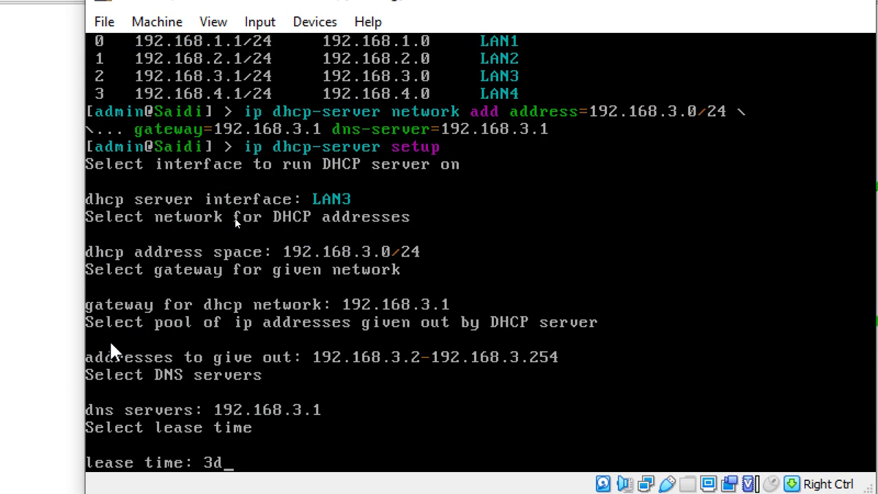
key("Return")
Step: Print the DHCP server list and the router's IP addresses
type("ip dhcp-")
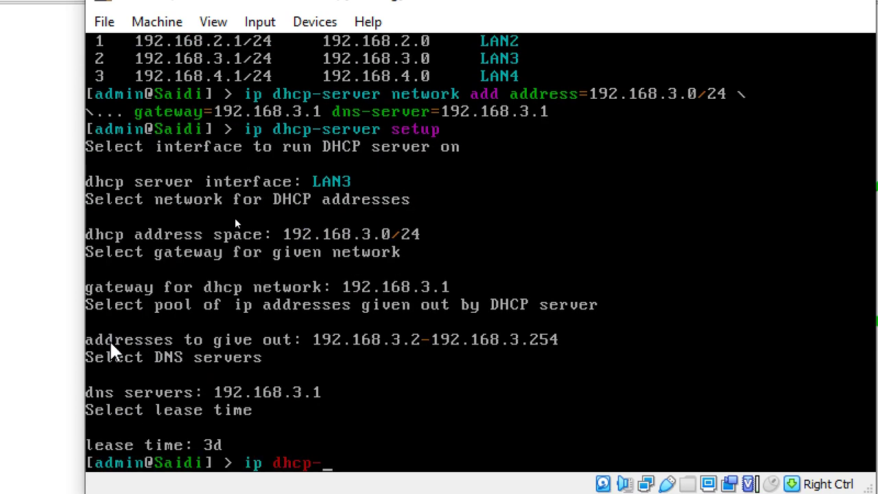
type("server print")
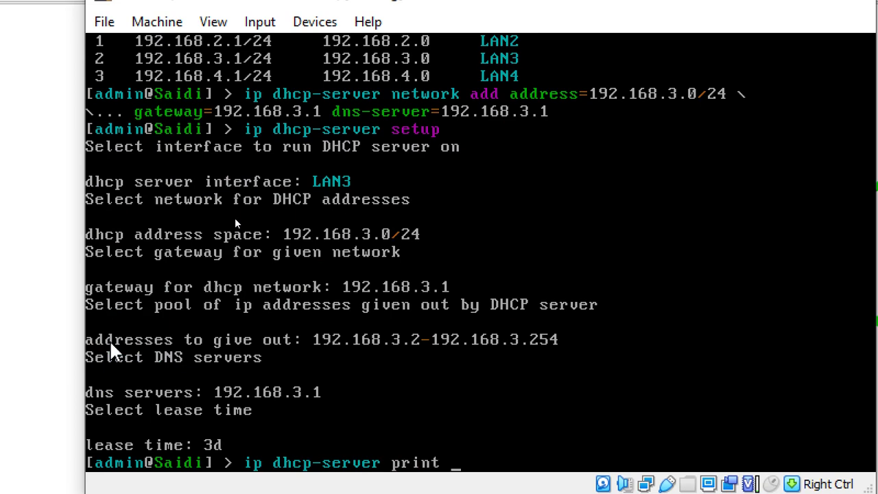
key("Return")
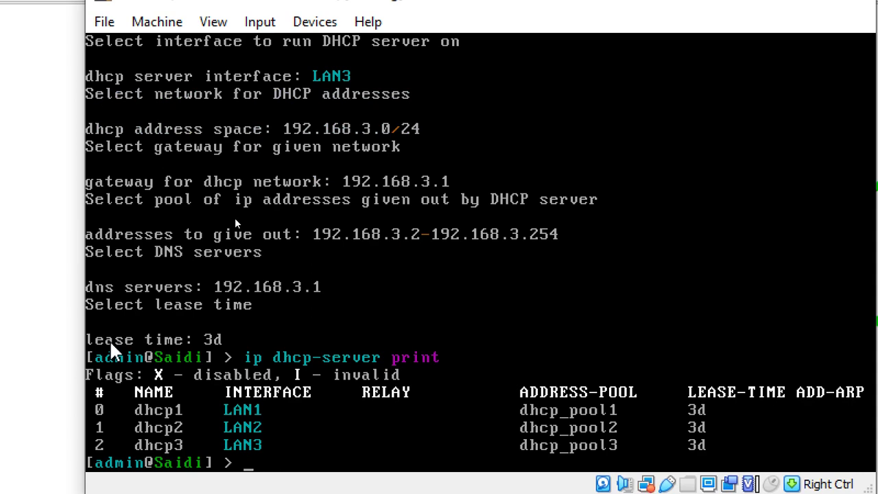
type("ip address print")
key("Return")
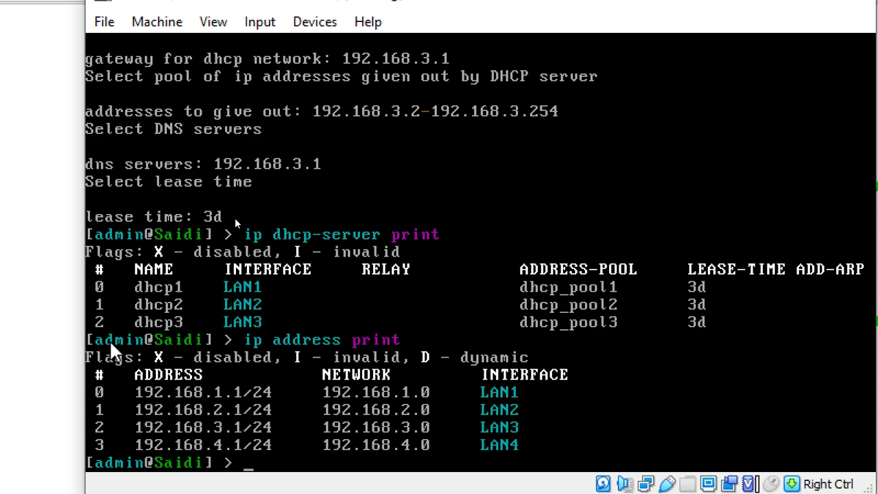
Step: Begin a DHCP network entry with address=192.168.4.0/24, continued onto a new line
type("ip dhcp-server")
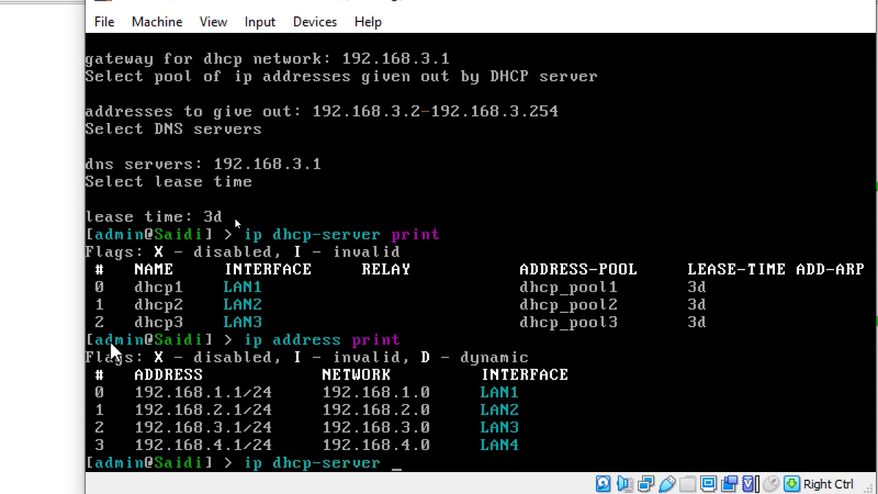
type(" se")
key("BackSpace")
key("BackSpace")
type("net")
key("Tab")
type("ad")
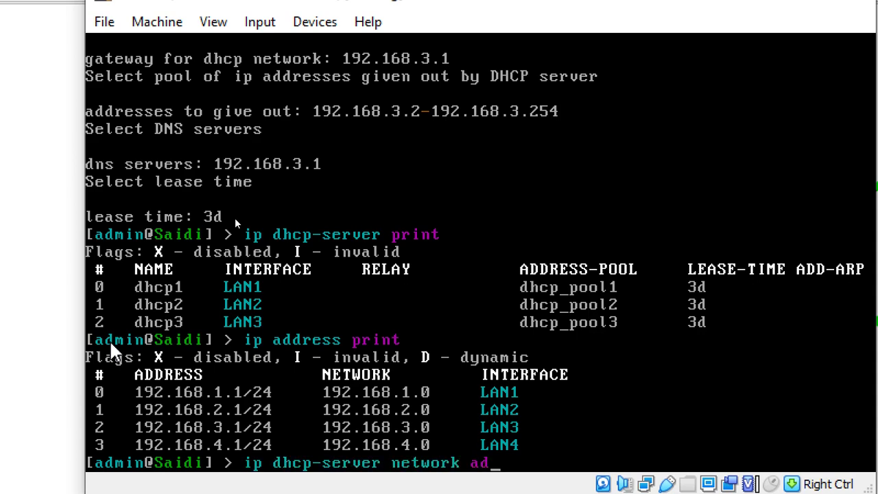
type("d a")
key("Tab")
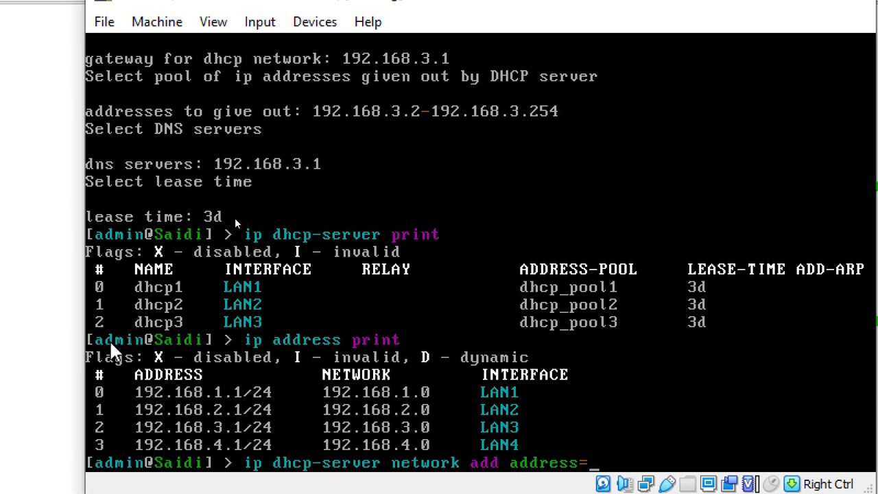
type("192.168")
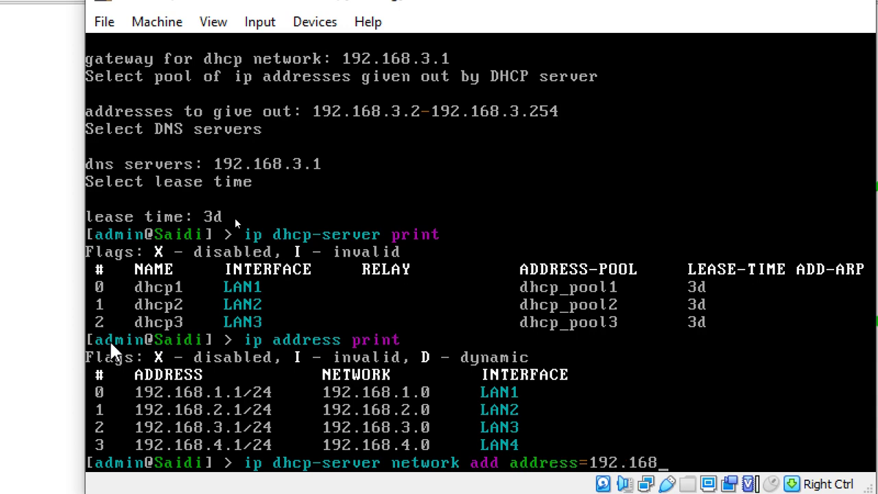
type(".4.0/24 \\")
key("Return")
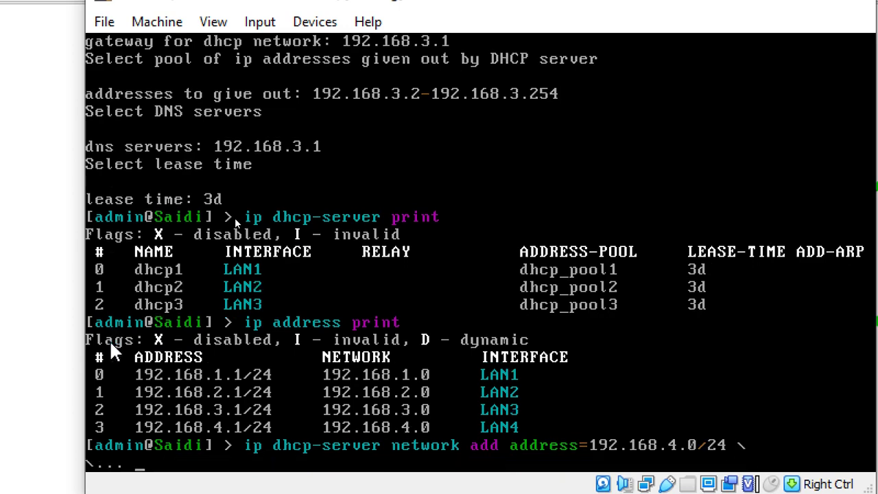
Step: Finish the network with gateway=192.168.4.1 and dns-server=192.168.4.1 and add it
type("gateway=192.1")
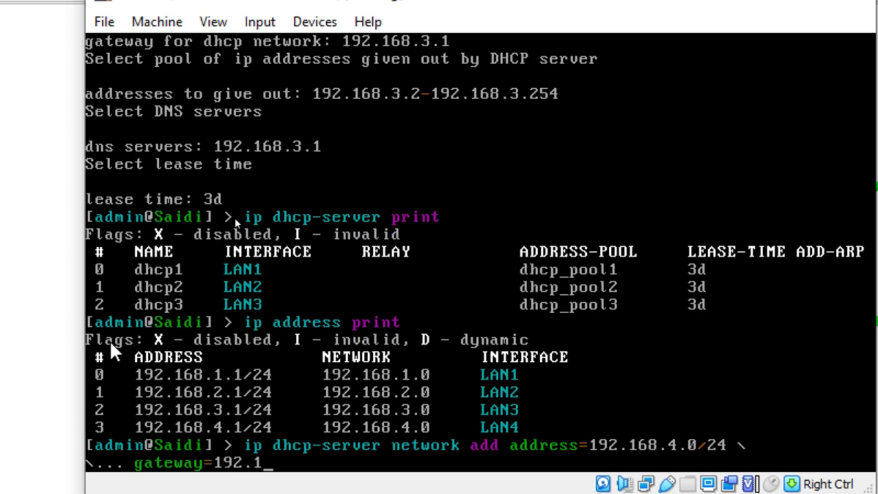
type("68.4.1 dhcp-option=")
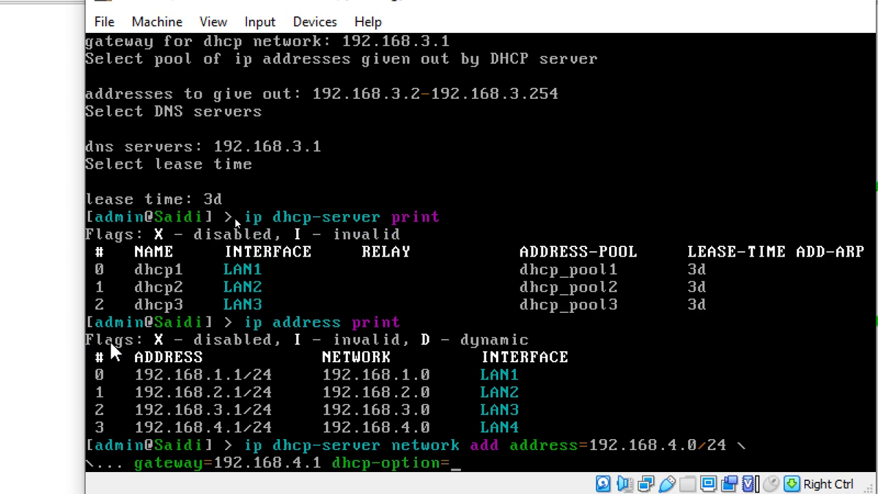
key("BackSpace")
key("BackSpace")
key("BackSpace")
key("BackSpace")
key("BackSpace")
key("BackSpace")
key("BackSpace")
key("BackSpace")
key("BackSpace")
key("BackSpace")
key("BackSpace")
key("BackSpace")
key("BackSpace")
key("BackSpace")
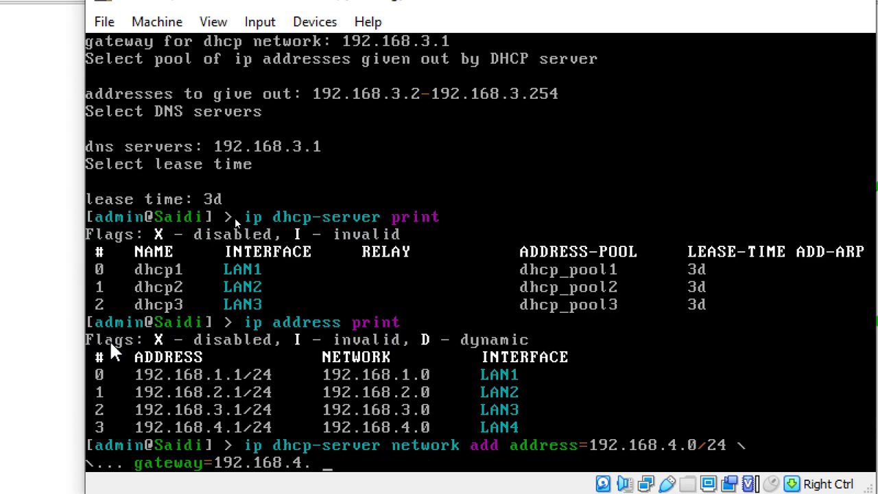
type("1 dhcp-option=")
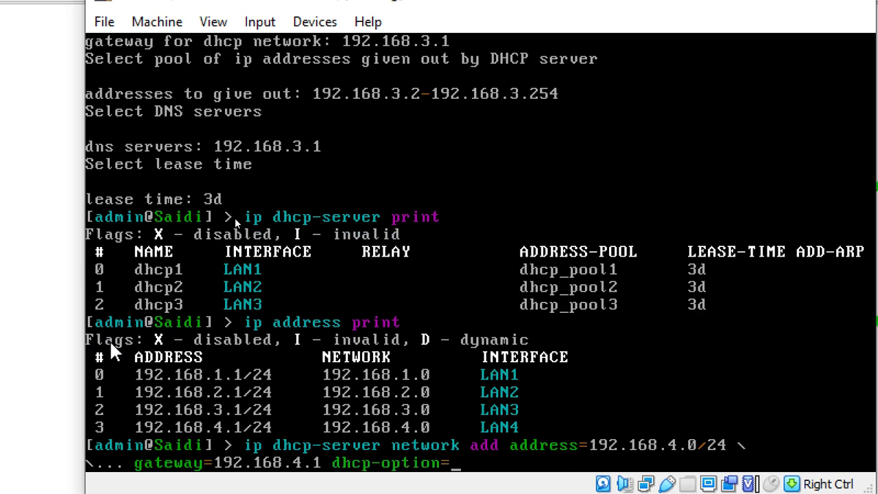
key("BackSpace")
key("BackSpace")
key("BackSpace")
key("BackSpace")
key("BackSpace")
key("BackSpace")
key("BackSpace")
key("BackSpace")
key("BackSpace")
key("BackSpace")
key("BackSpace")
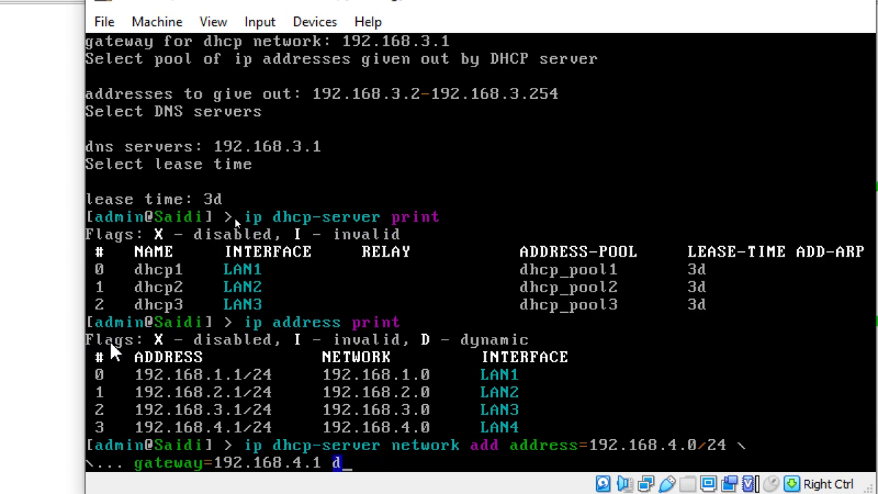
type("n")
key("Tab")
type("192.")
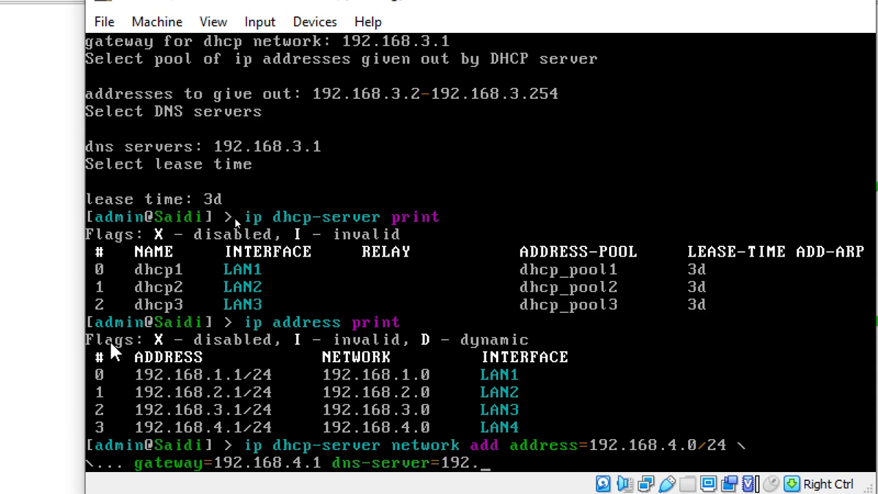
type("168.4.1")
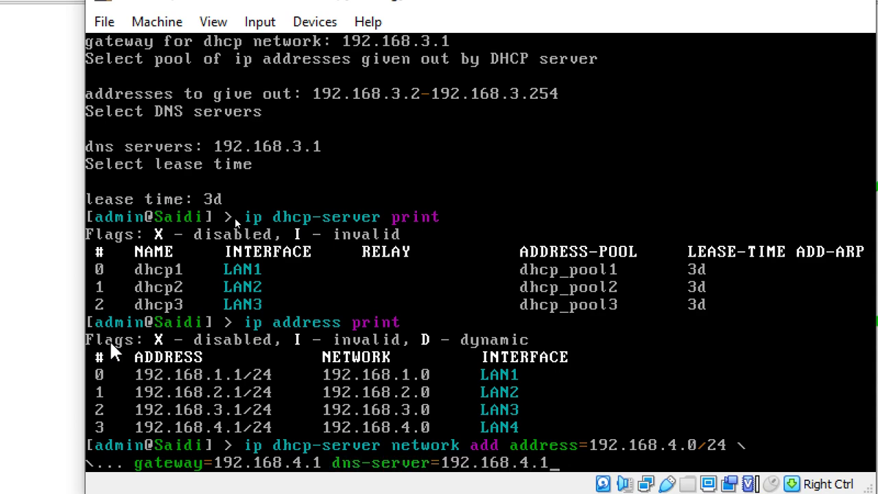
key("Return")
type("ip dhcp-")
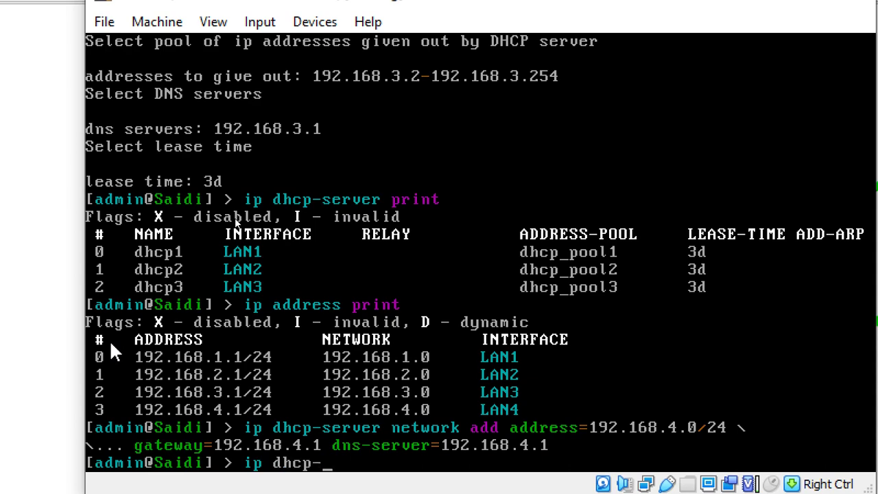
type("server print")
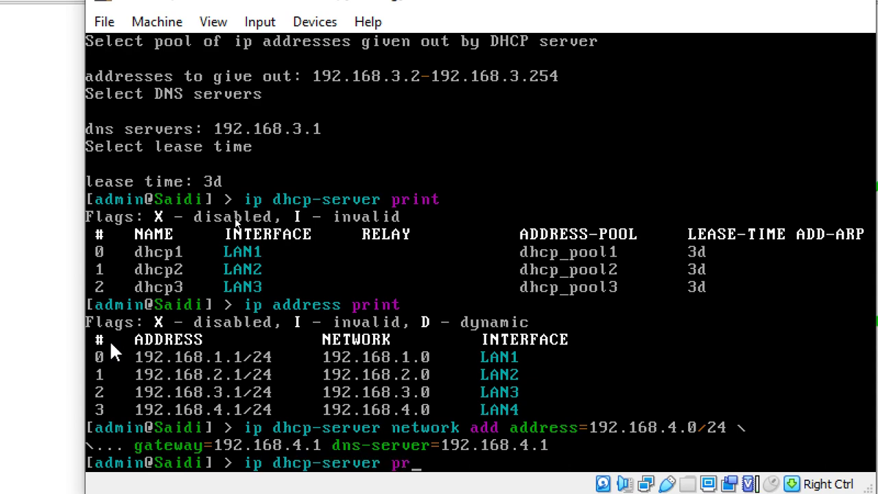
Step: Run the DHCP setup wizard on LAN4 with defaults and confirm dhcp4 appears in the server list
key("Return")
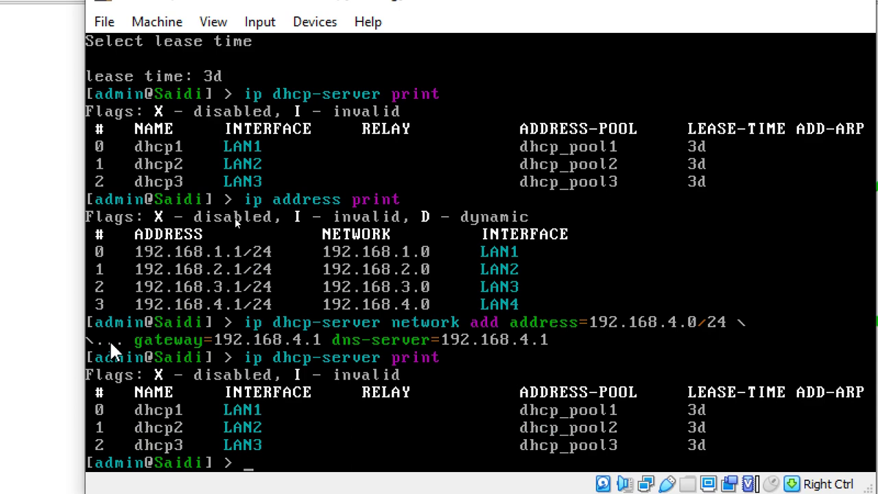
type("ip dhcp-ser")
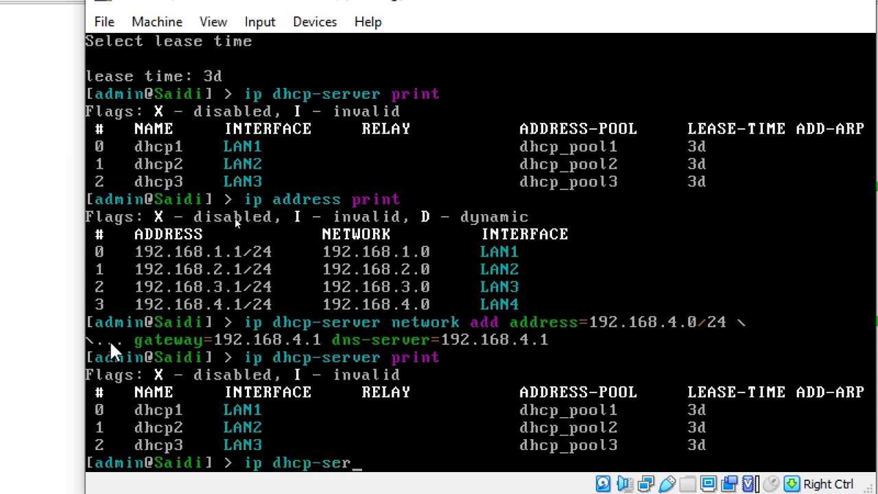
type("ver setup")
key("Return")
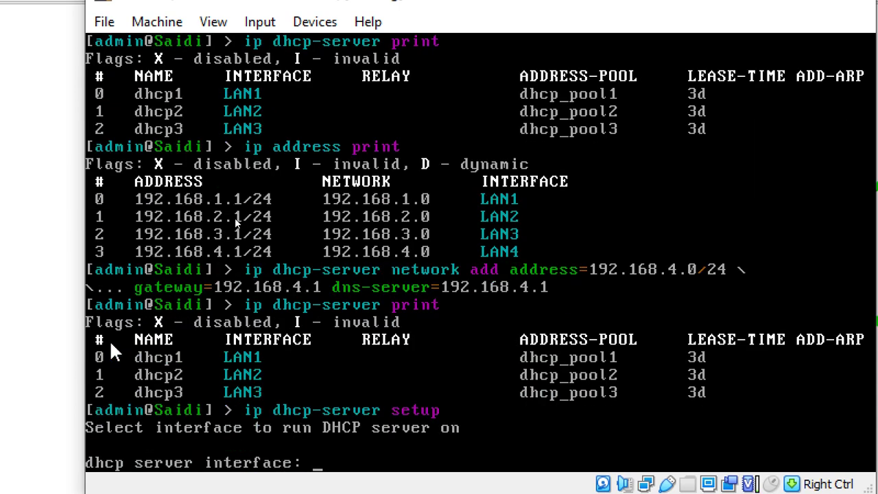
type("LAN4")
key("Return")
key("Return")
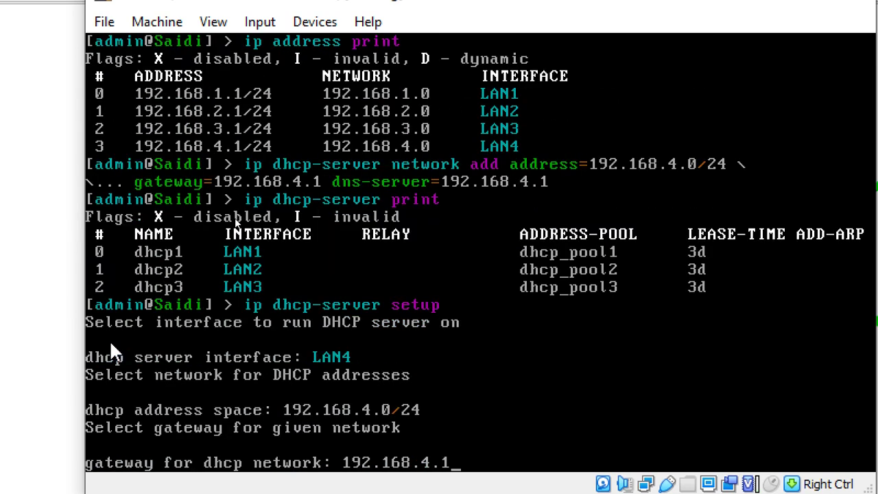
key("Return")
key("Return")
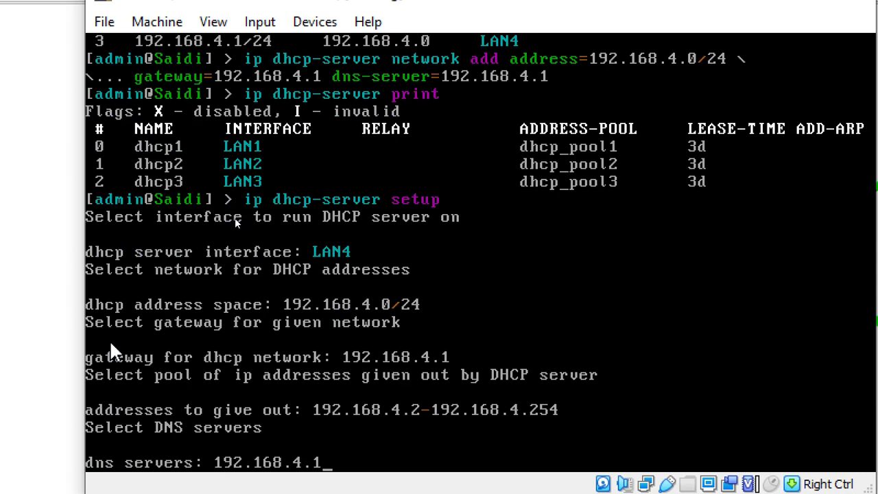
key("Return")
key("Return")
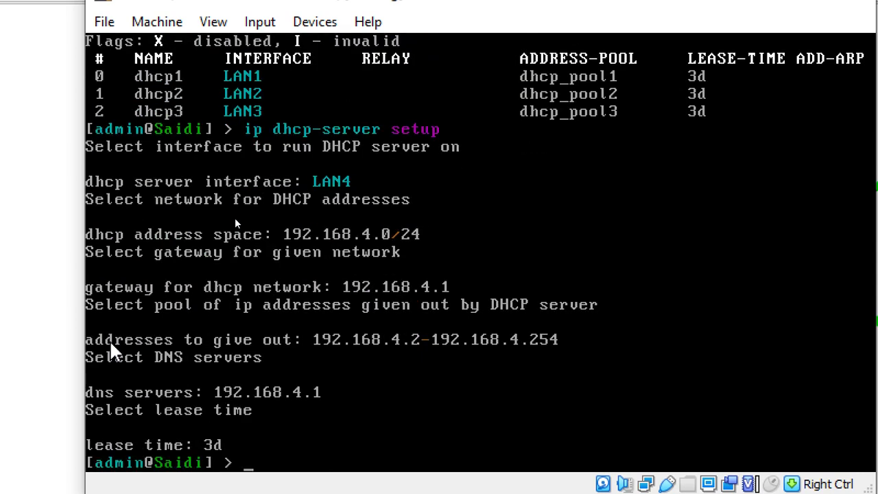
type("ip dhcp-server ")
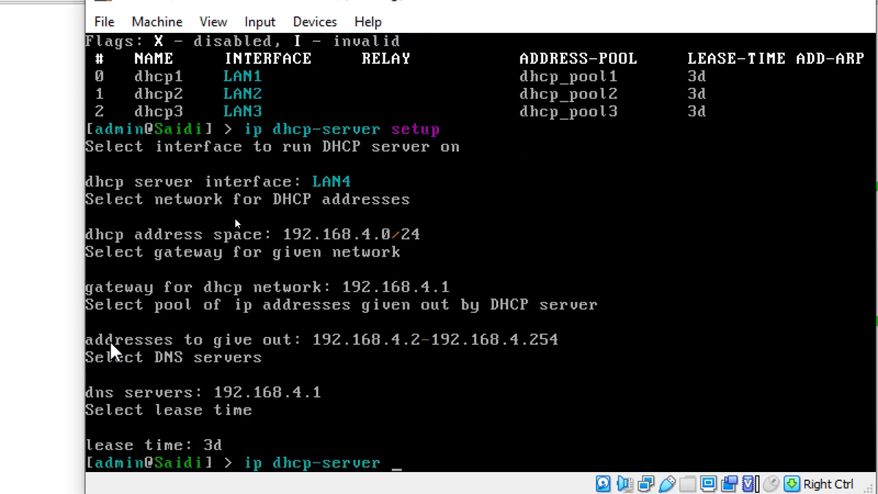
type("print")
key("Return")
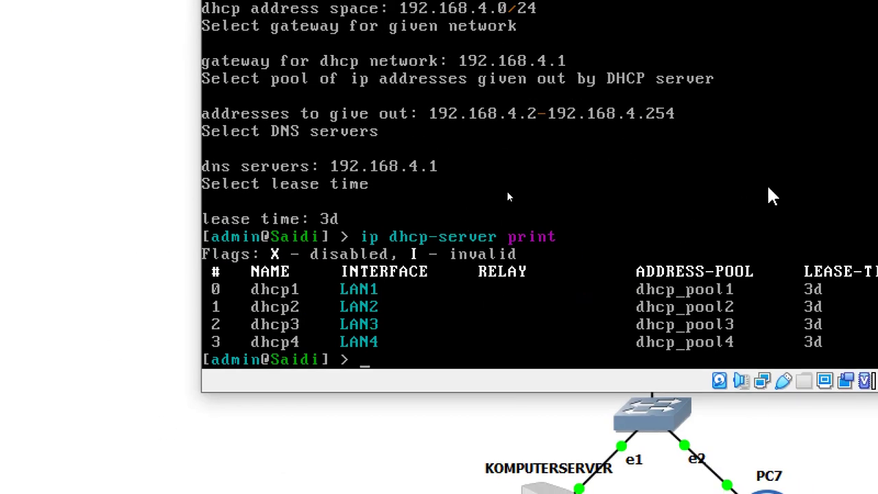
Step: Show the router's ARP table with 'ip arp print'
type("ip ad")
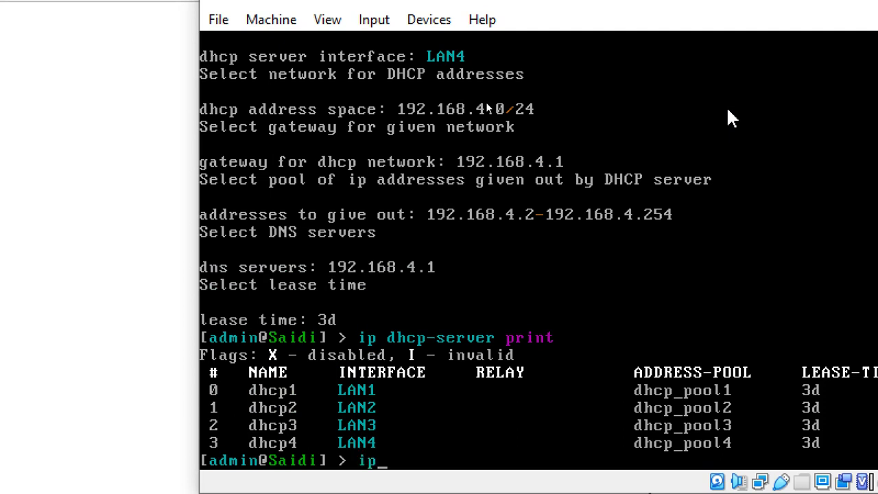
key("BackSpace")
key("BackSpace")
type("arp print")
key("Return")
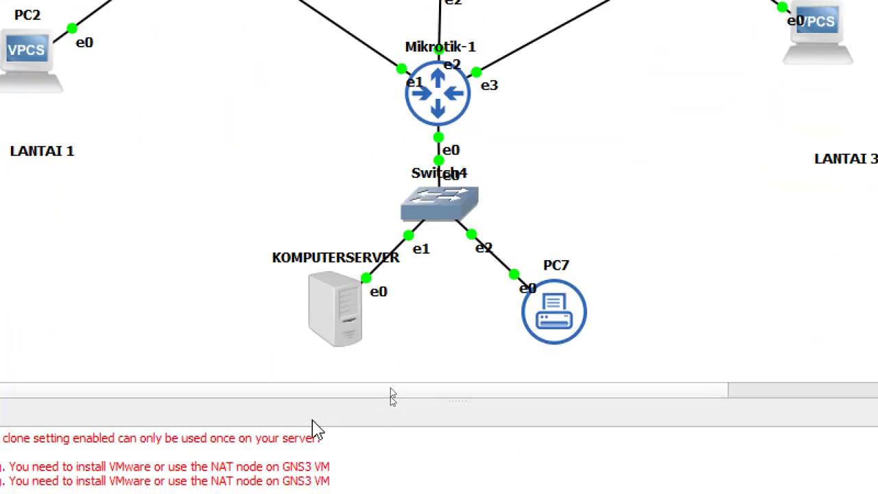
Step: Open a Solar-PuTTY console to the KOMPUTERSERVER node from its context menu
right_click(329, 322)
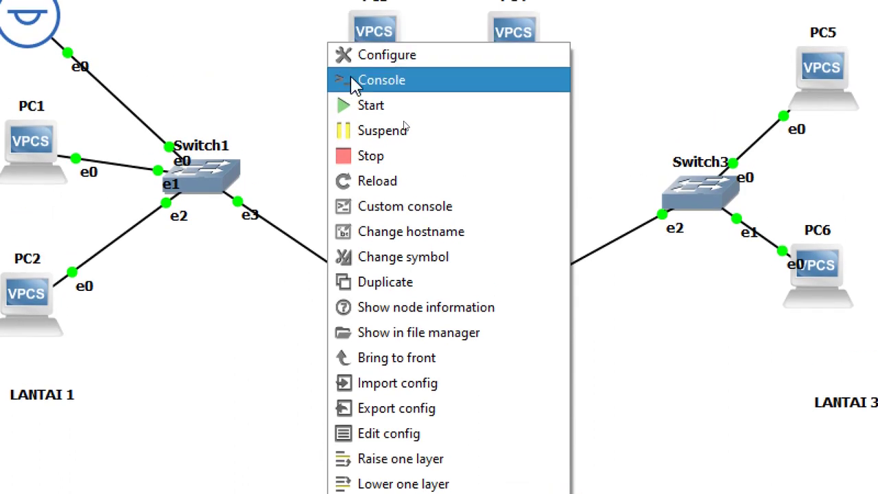
left_click(357, 82)
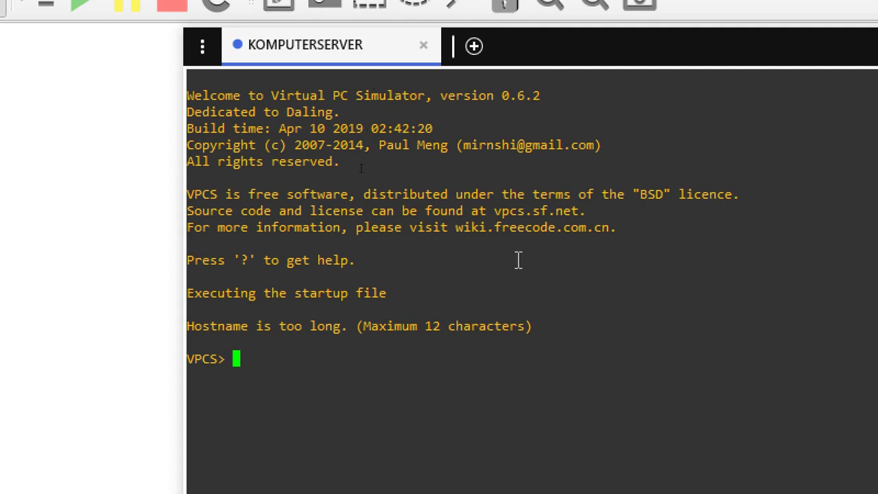
Step: List the VPCS commands with 'help' and underline set, ip, clear and dhcp
type("help")
key("Return")
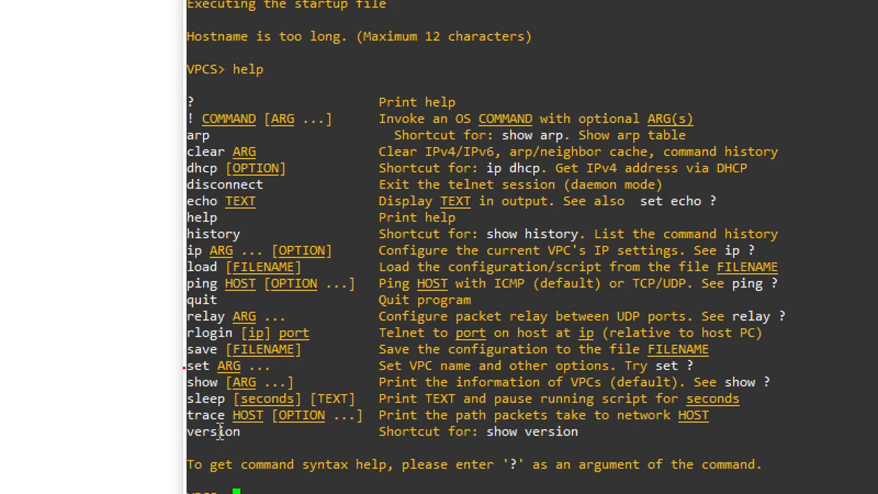
left_click_drag(183, 368, 233, 369)
left_click_drag(184, 261, 227, 260)
left_click_drag(181, 157, 242, 156)
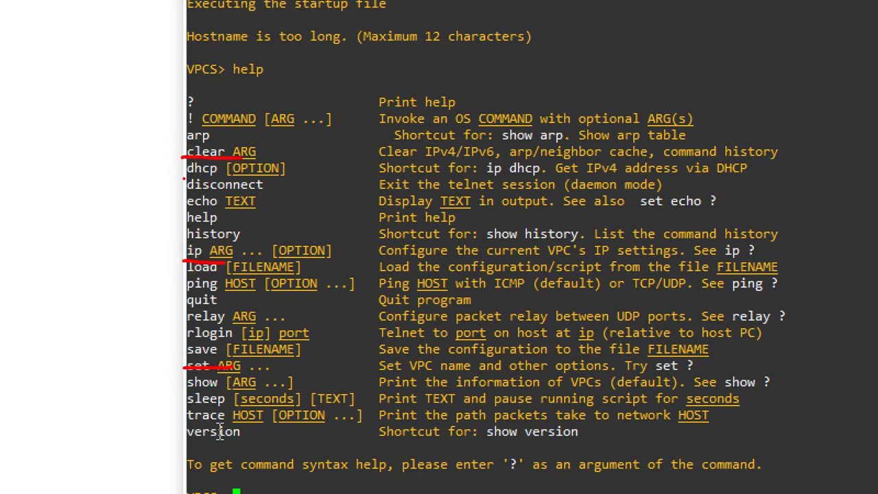
left_click_drag(182, 177, 226, 179)
Step: Circle the ip and dhcp commands, clear the annotations, and show the ip command's usage help
mouse_move(182, 246)
left_mouse_down()
mouse_move(245, 239)
mouse_move(199, 260)
mouse_move(119, 251)
left_mouse_up()
mouse_move(177, 165)
left_mouse_down()
mouse_move(225, 160)
mouse_move(246, 177)
mouse_move(198, 184)
left_mouse_up()
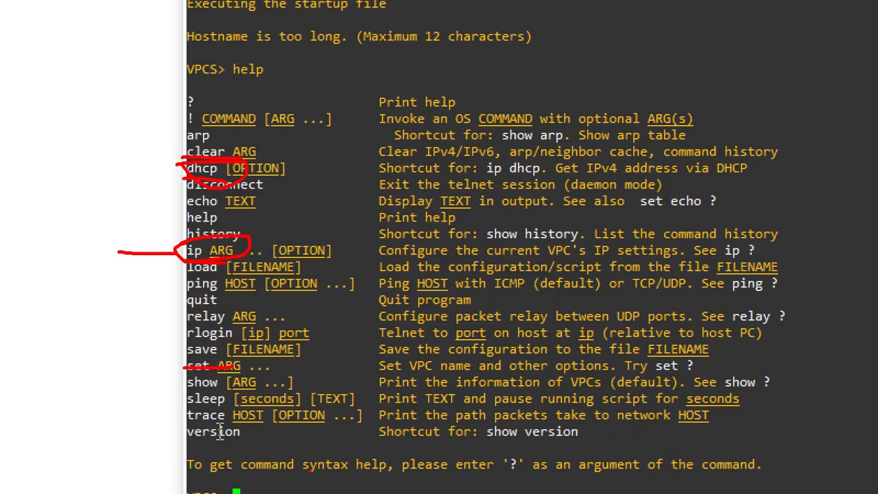
key("Escape")
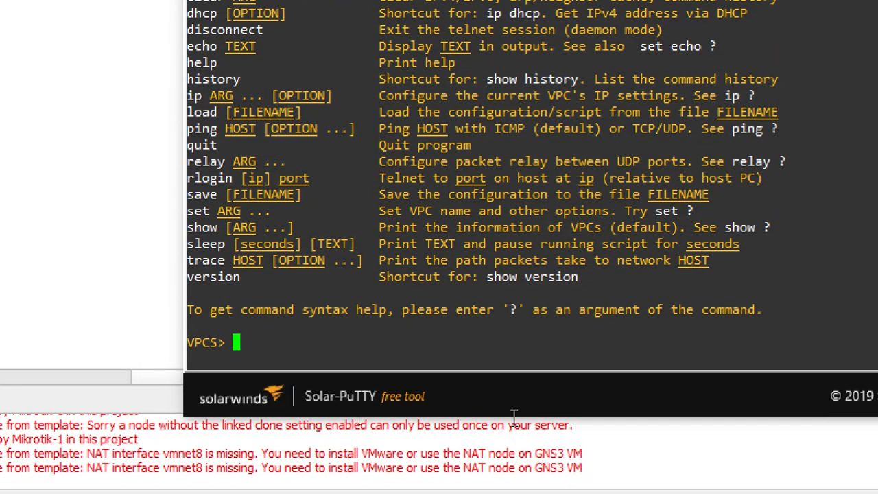
type("ip")
key("Return")
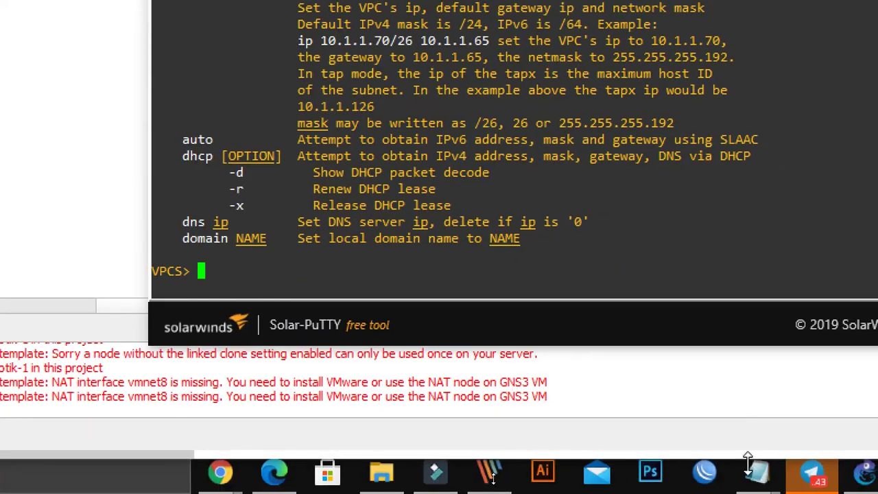
Step: Lease 192.168.1.254/24 with gateway 192.168.1.1 via 'dhcp' and confirm it with 'show ip'
type("dhcp")
key("Return")
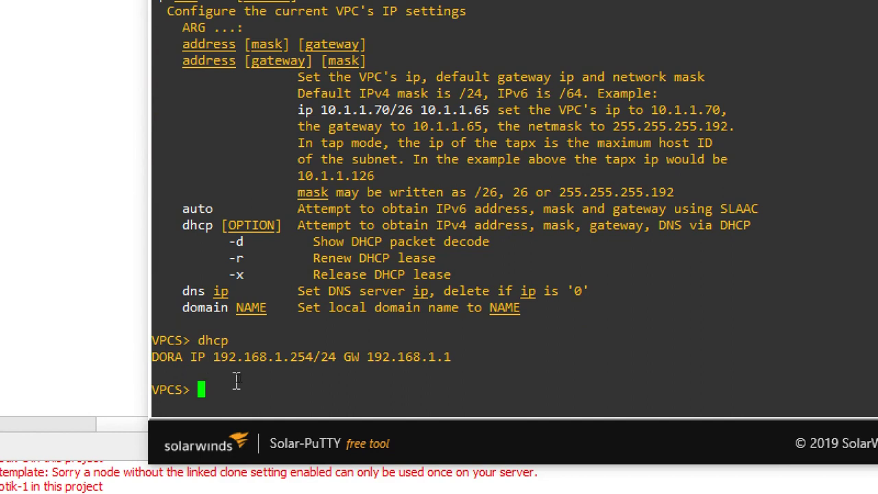
type("ip")
key("BackSpace")
key("BackSpace")
type("show ip")
key("BackSpace")
type("ip")
key("Return")
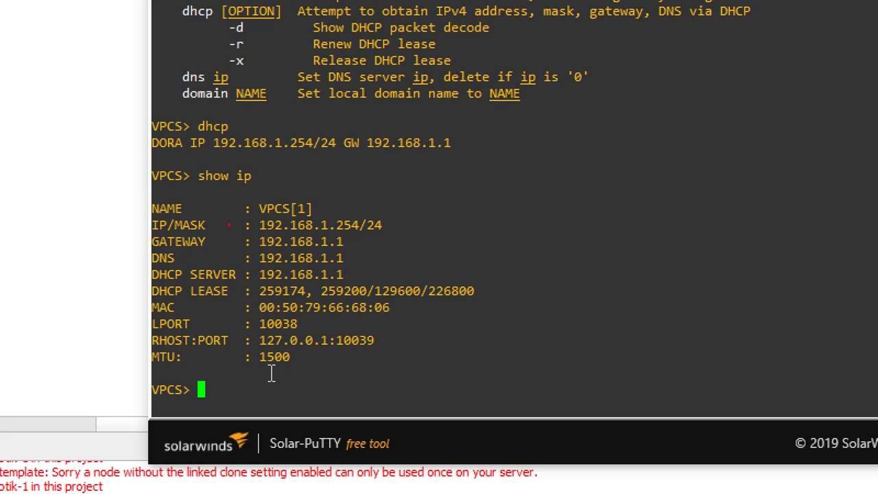
left_click_drag(239, 218, 397, 220)
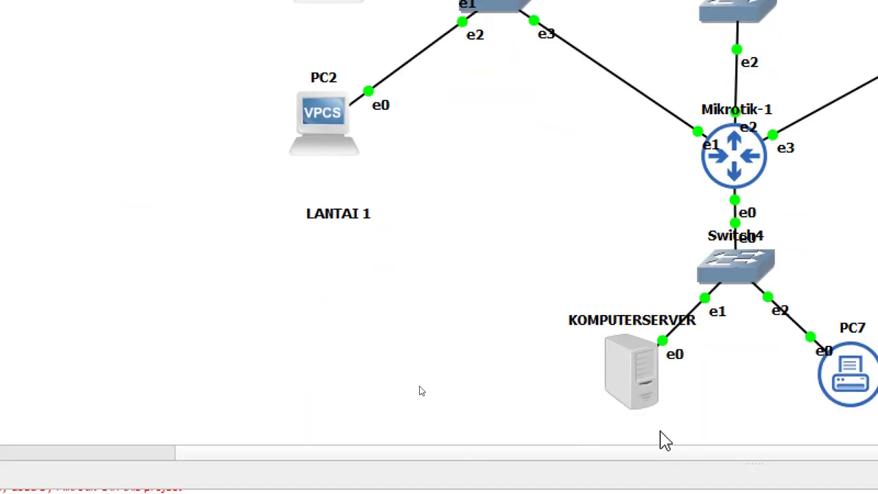
Step: Open PC7's console, lease 192.168.1.253/24 via 'dhcp' and check it with 'show ip'
right_click(654, 373)
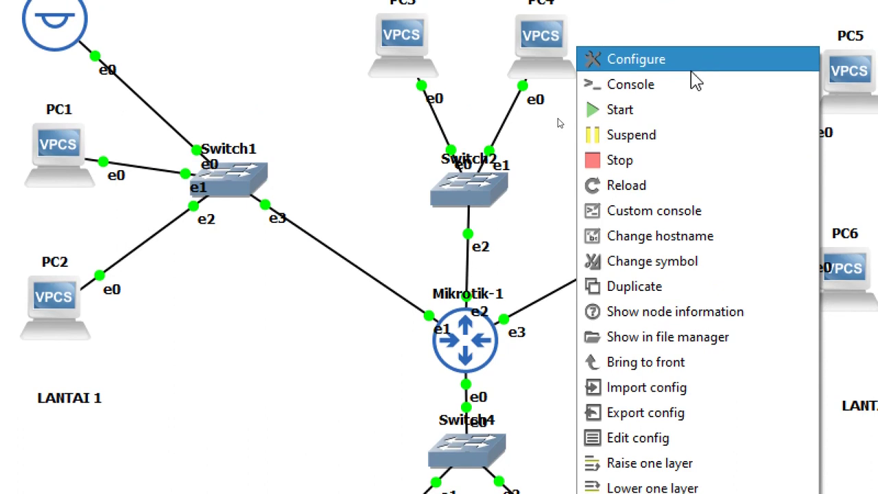
left_click(686, 84)
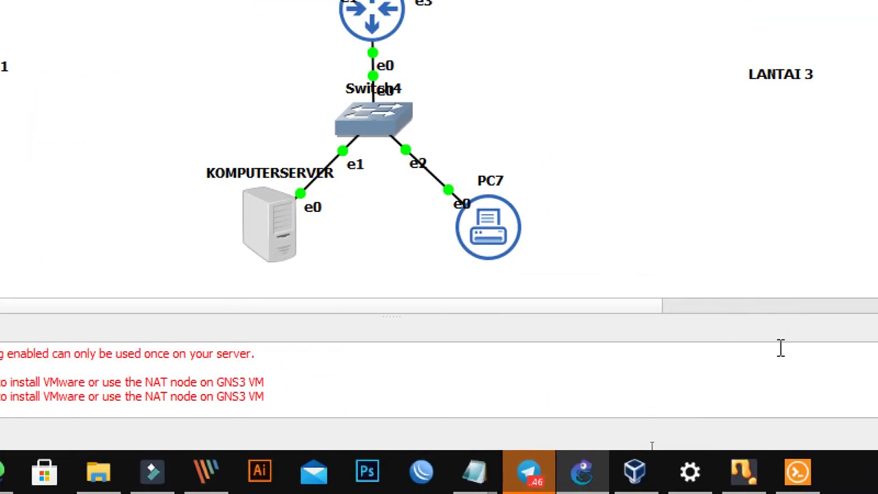
left_click(719, 480)
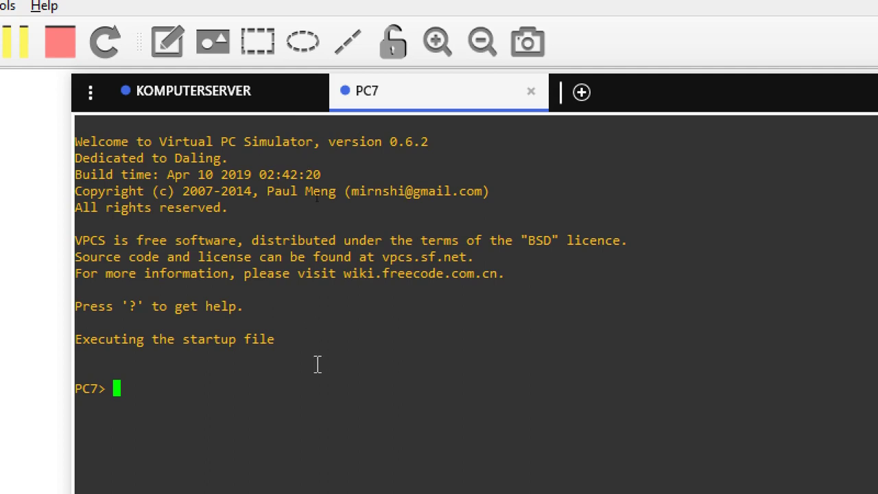
type("ip")
key("BackSpace")
key("BackSpace")
key("BackSpace")
type("dhcp")
key("Return")
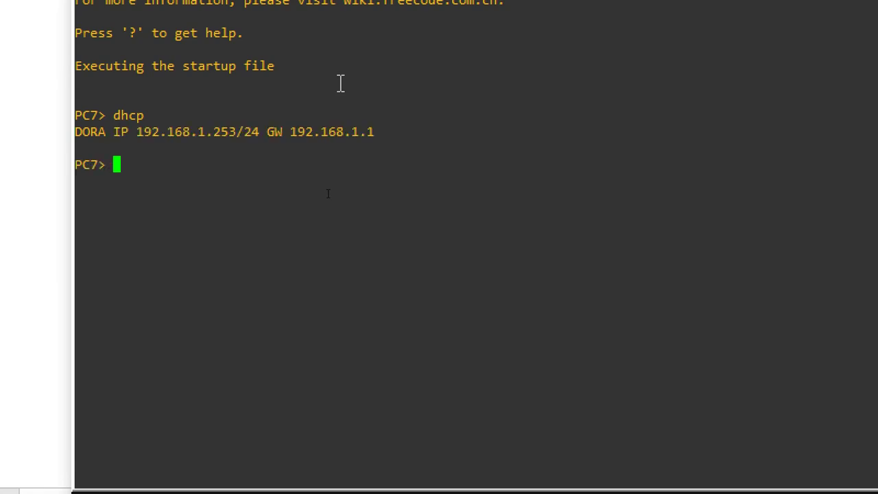
type("show ip")
key("Return")
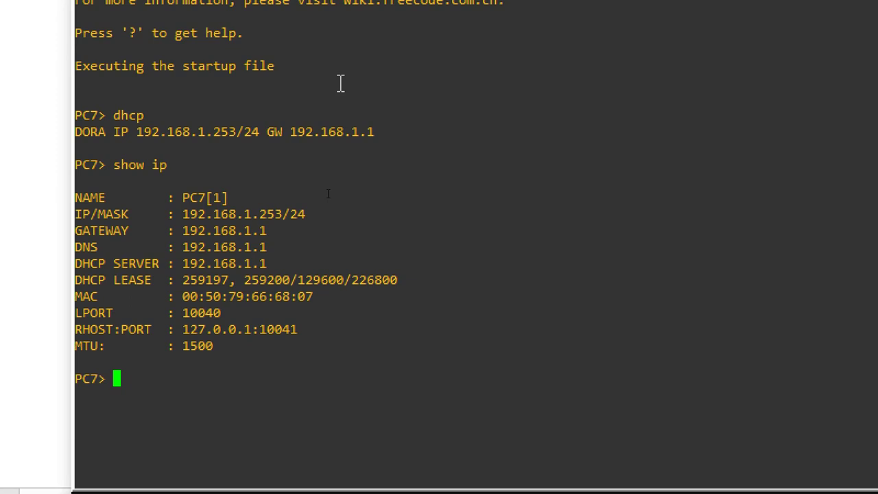
Step: Save the startup configurations of PC7 and KOMPUTERSERVER, then return to GNS3
type("save")
key("Return")
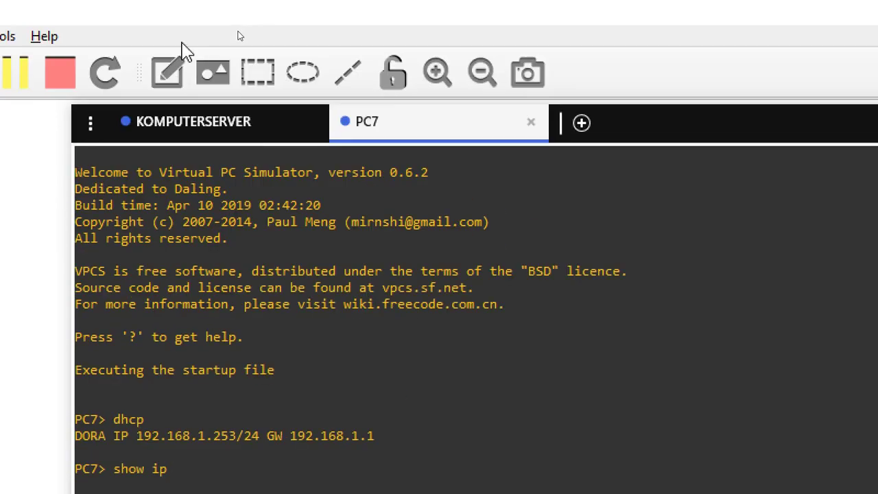
left_click(173, 122)
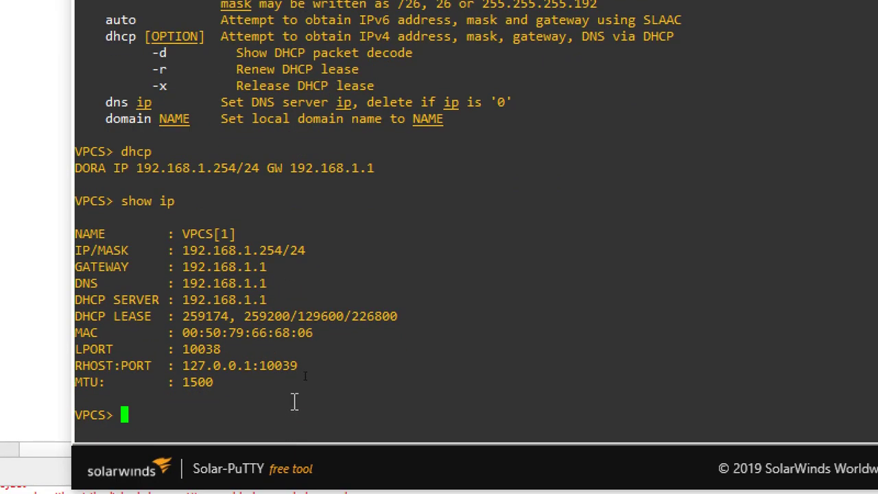
type("save")
key("Return")
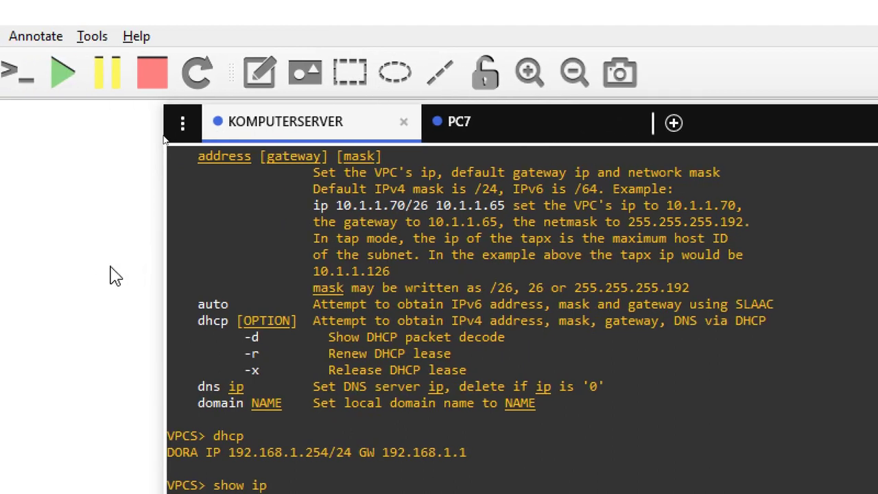
left_click(115, 278)
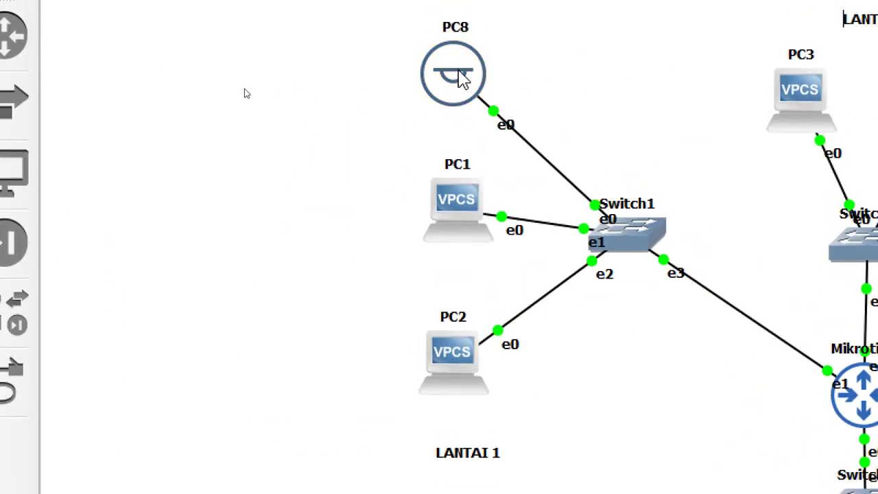
Step: Open PC8's console, lease 192.168.2.254/24 with gateway 192.168.2.1 via DHCP, verify and save
right_click(458, 31)
left_click(471, 107)
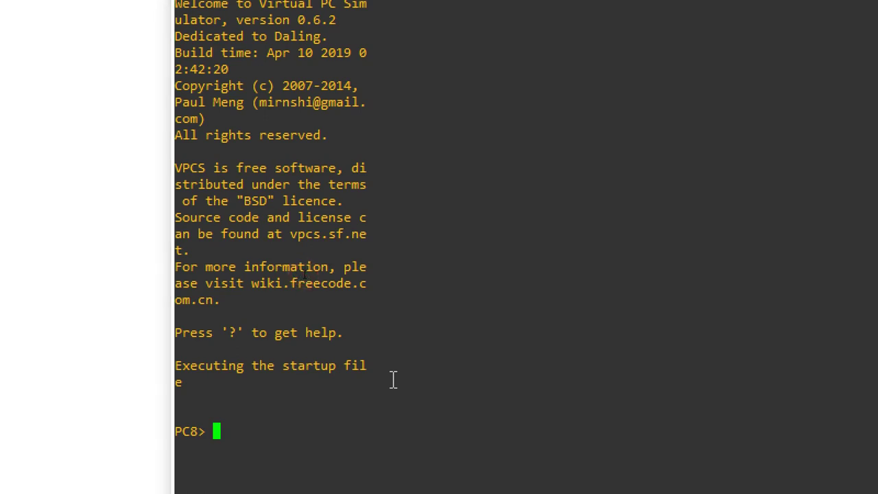
type("dhcp")
key("Return")
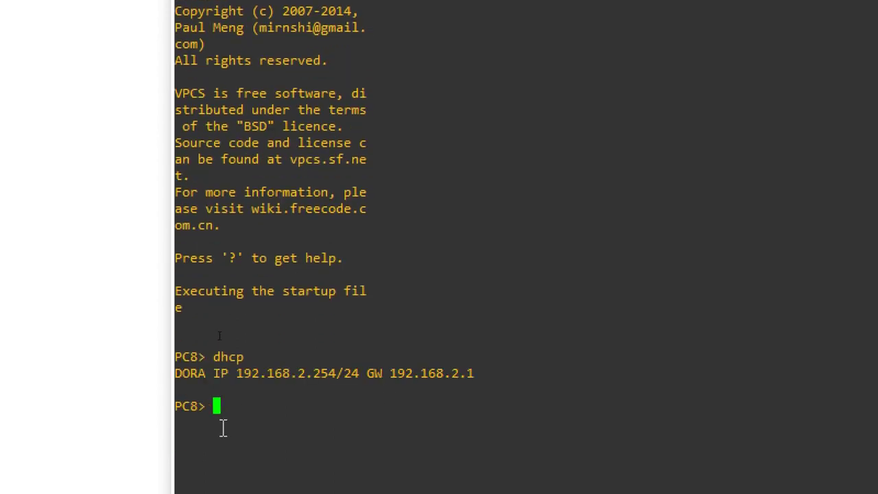
type("show ip")
key("Return")
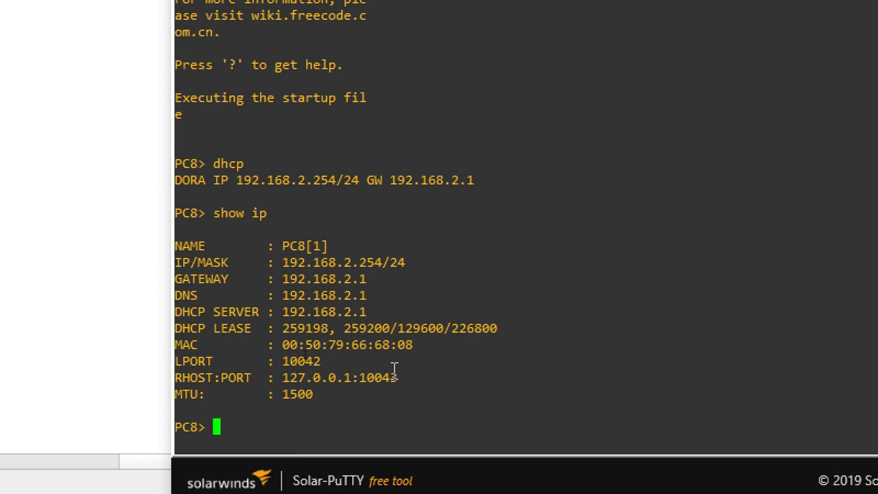
type("save")
key("Return")
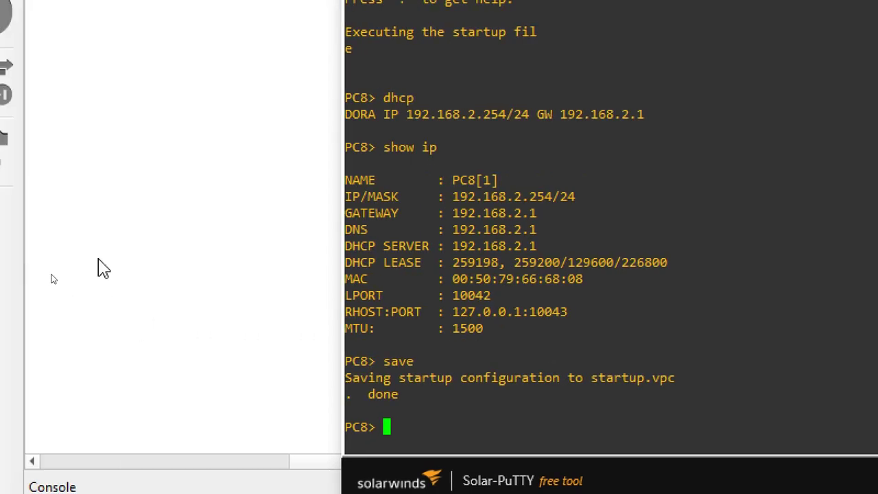
Step: From the GNS3 topology, open a Solar-PuTTY console to PC1
left_click(104, 112)
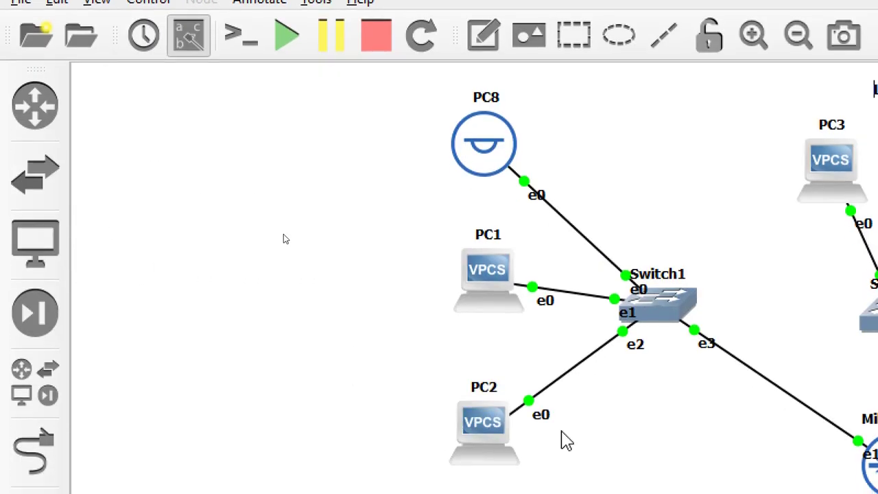
left_click(241, 190)
right_click(485, 272)
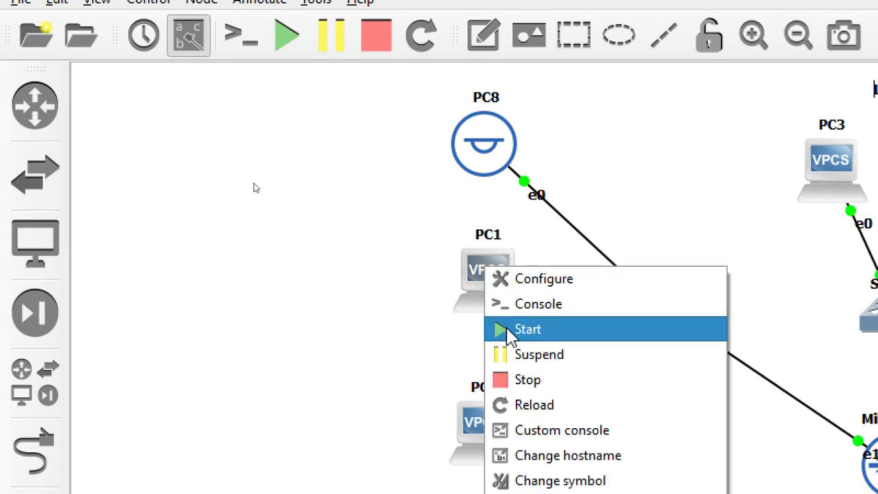
left_click(516, 313)
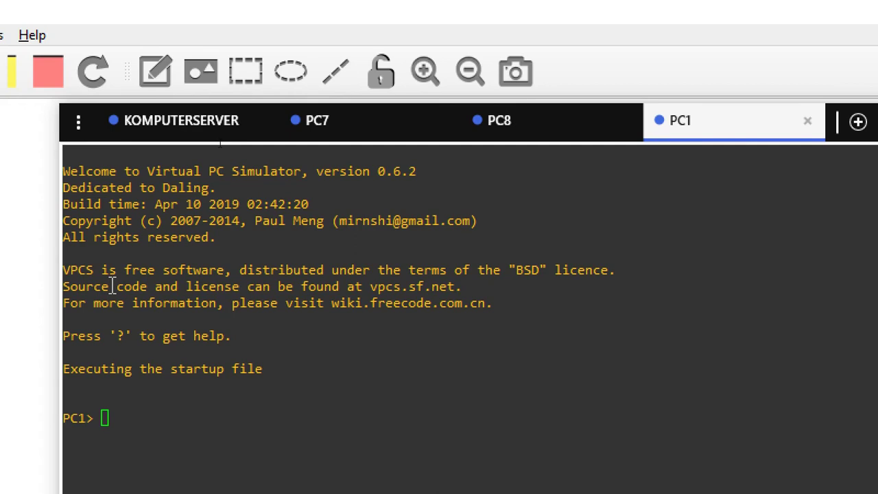
left_click(559, 361)
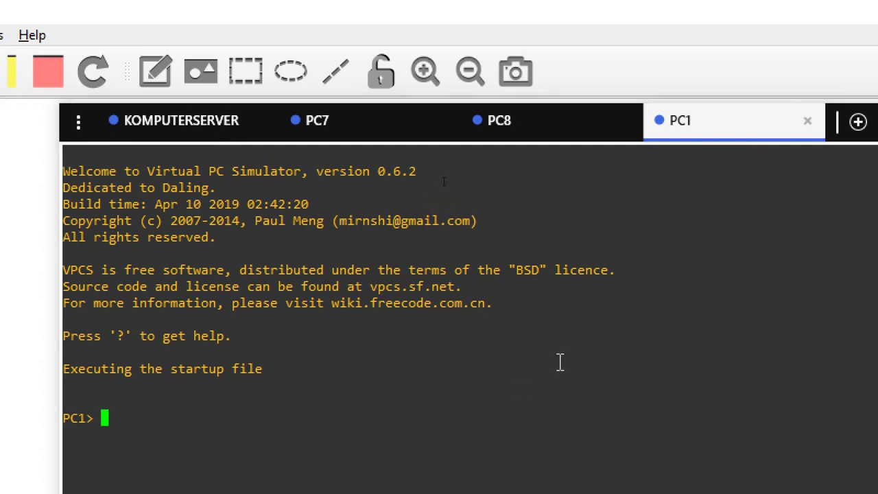
Step: Lease 192.168.2.253/24 with gateway 192.168.2.1 via 'dhcp', verify with 'show ip', and save
type("dhcp")
key("Return")
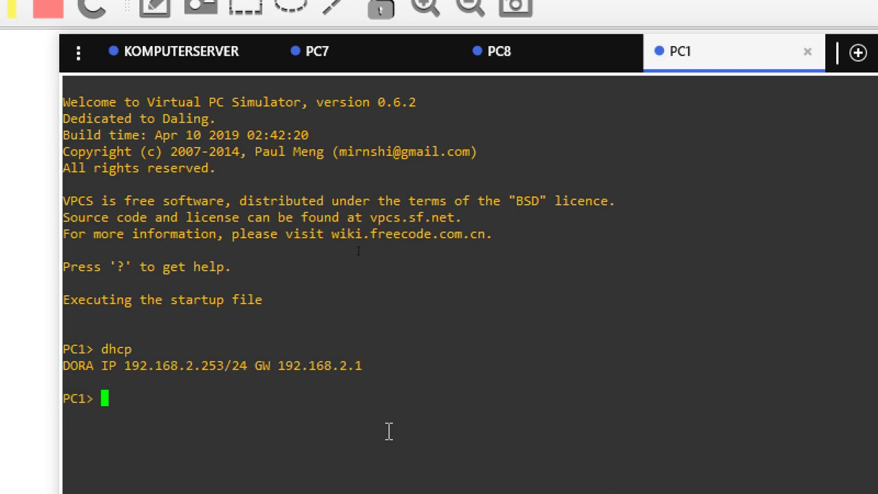
type("show ip")
key("Return")
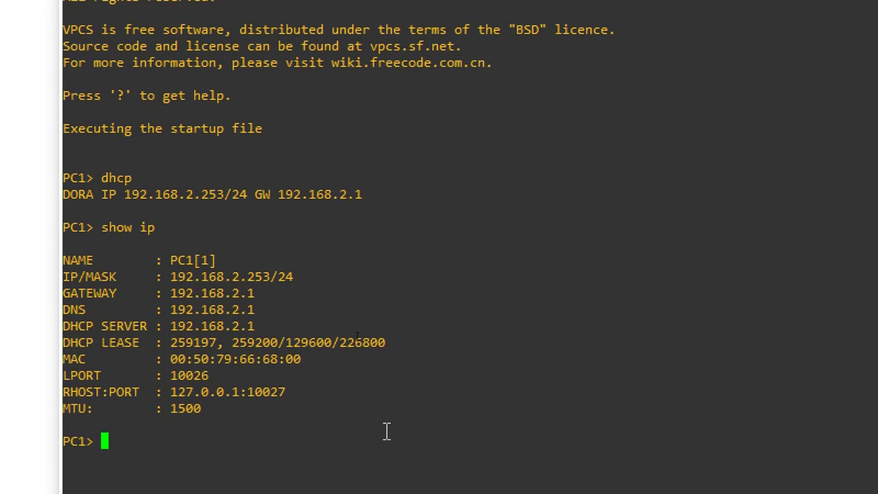
type("save")
key("Return")
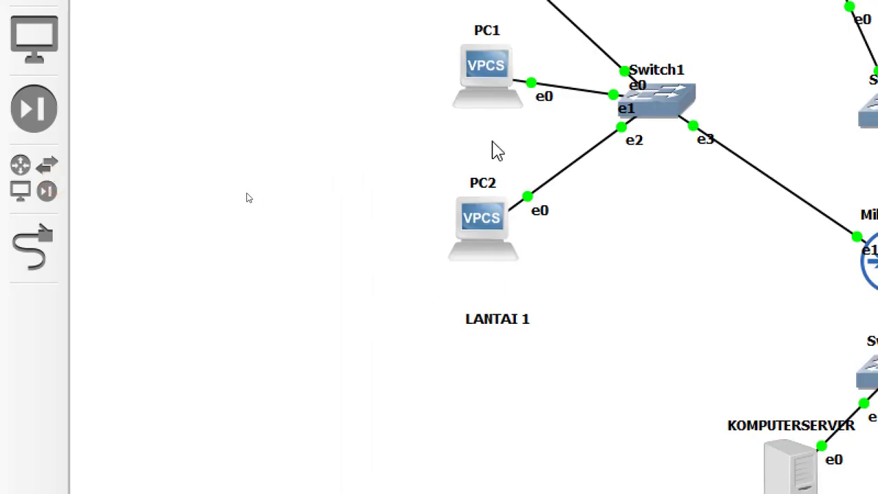
Step: Open PC2's console, lease 192.168.2.252/24 via 'dhcp', and check it with 'show ip'
right_click(485, 218)
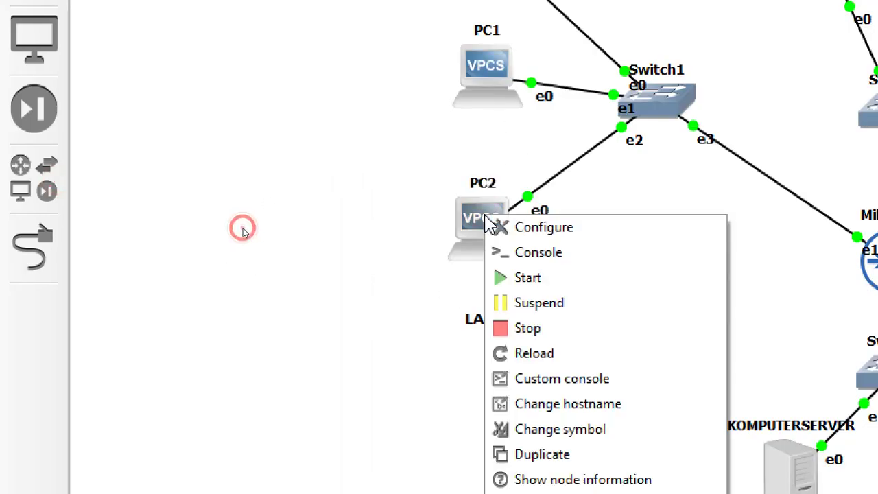
left_click(518, 252)
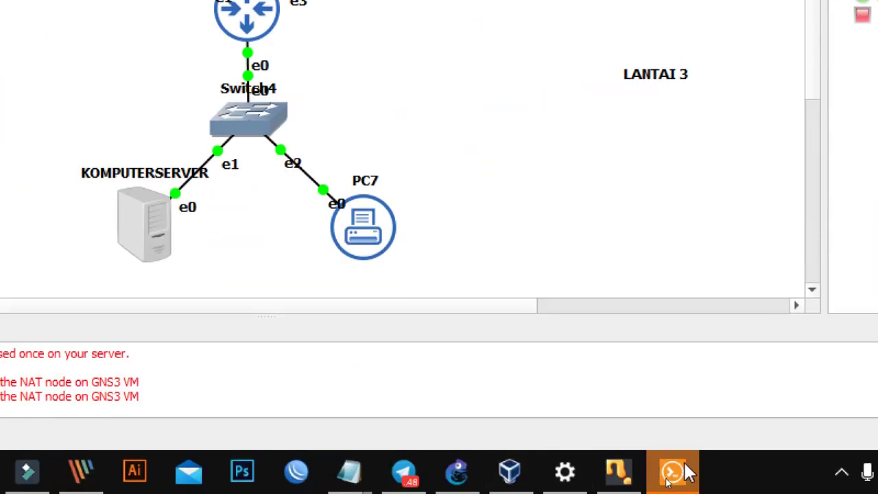
left_click(683, 471)
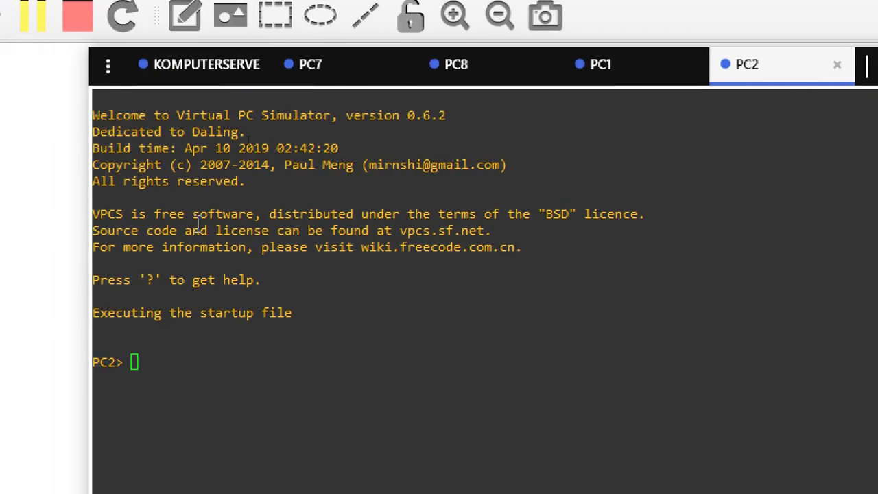
left_click(223, 352)
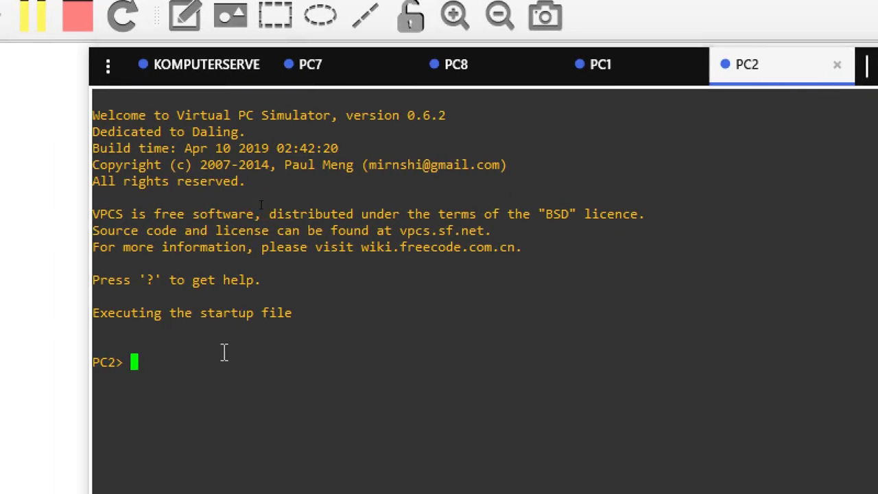
type("dhcp")
key("Return")
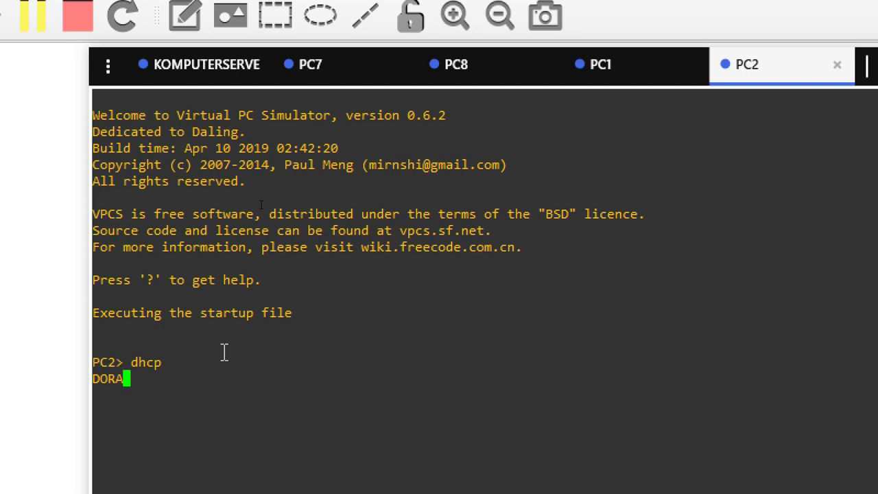
type("show ip")
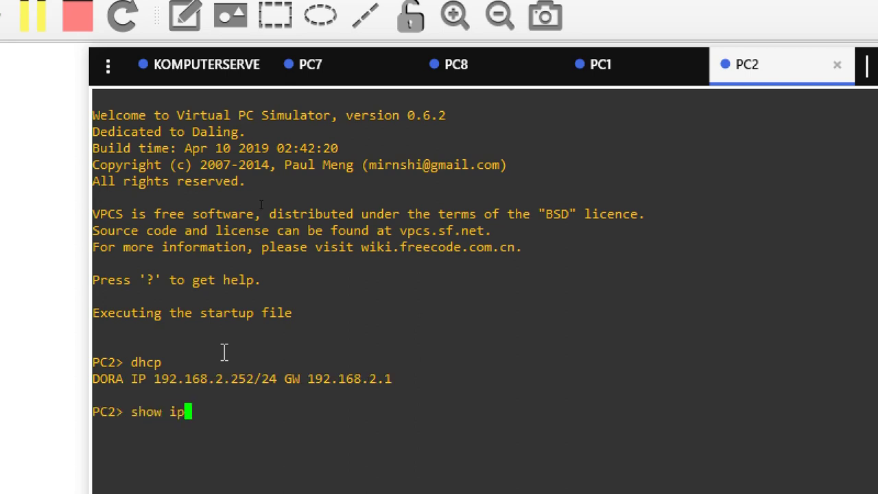
key("Return")
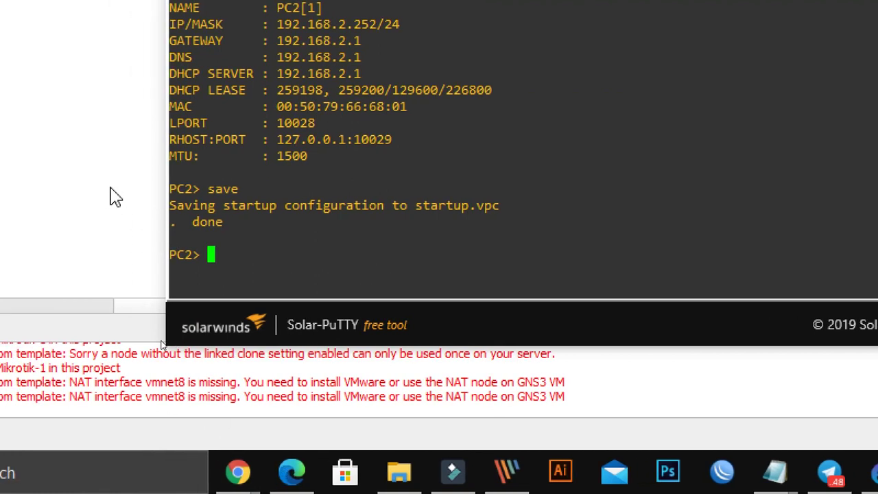
left_click(111, 188)
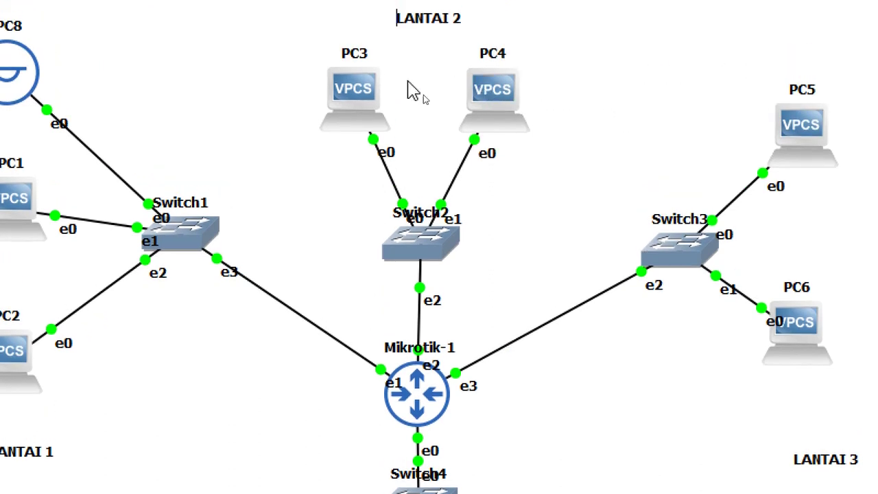
Step: Open a Solar-PuTTY console to PC3 and issue a 'dhcp' request
right_click(343, 86)
left_click(419, 117)
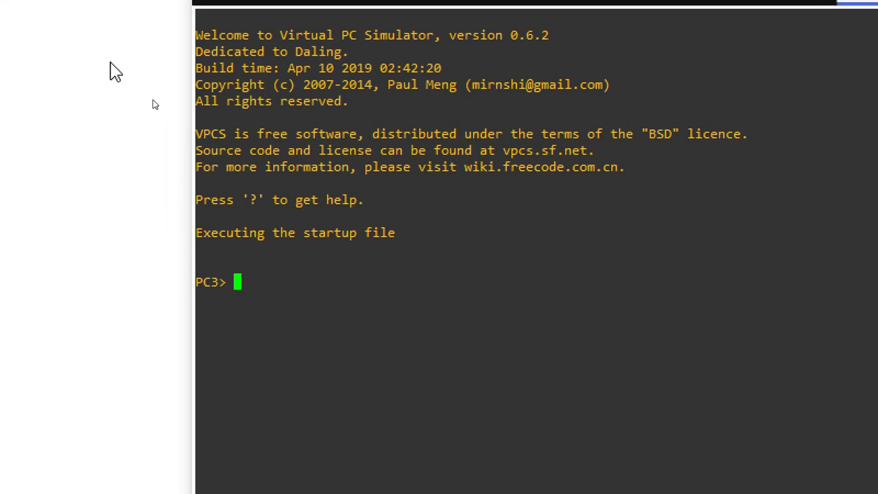
key("Return")
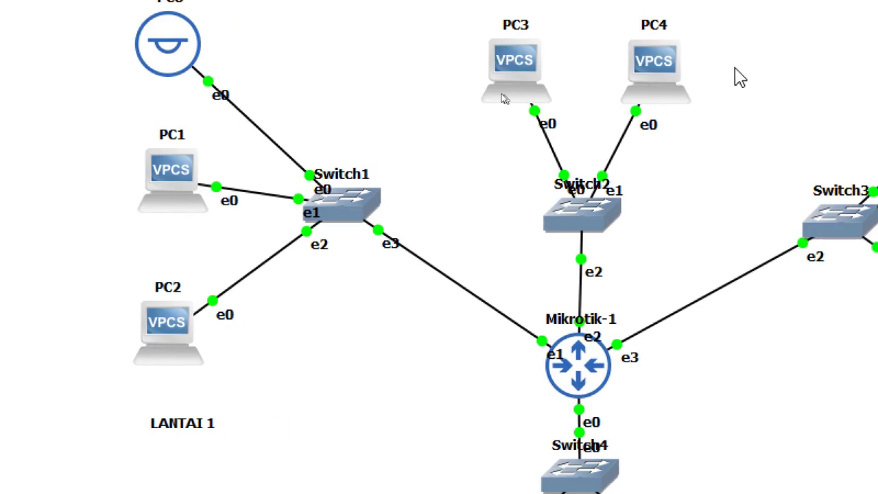
Step: Open a Solar-PuTTY console to PC4 and run 'dhcp' at its prompt
right_click(773, 44)
left_click(688, 100)
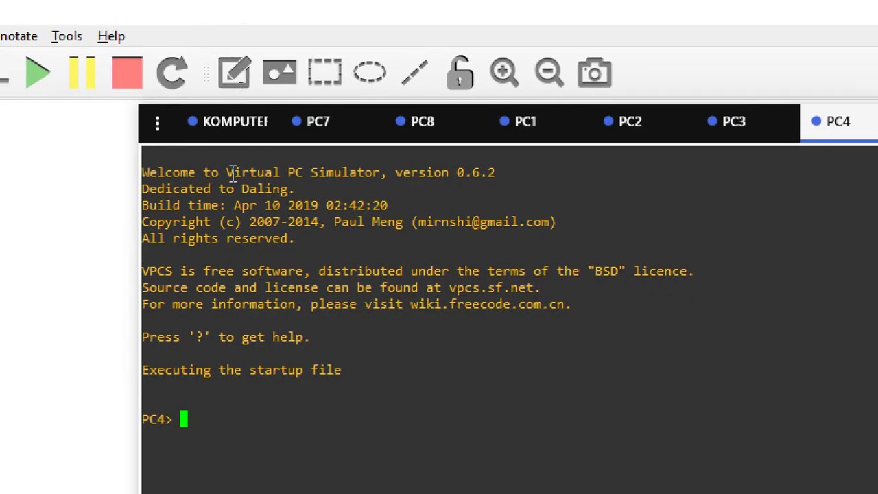
type("dhcp")
key("Return")
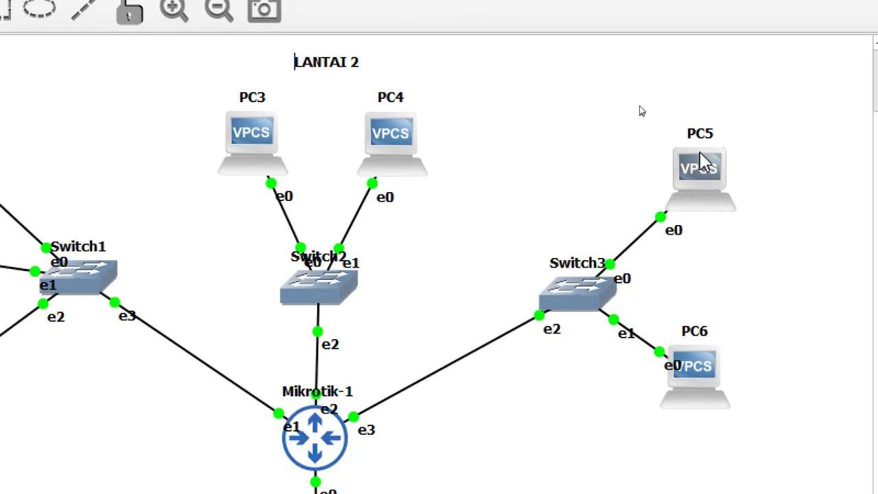
Step: Open a Solar-PuTTY console to PC5 and run 'dhcp' at its prompt
right_click(731, 208)
left_click(707, 183)
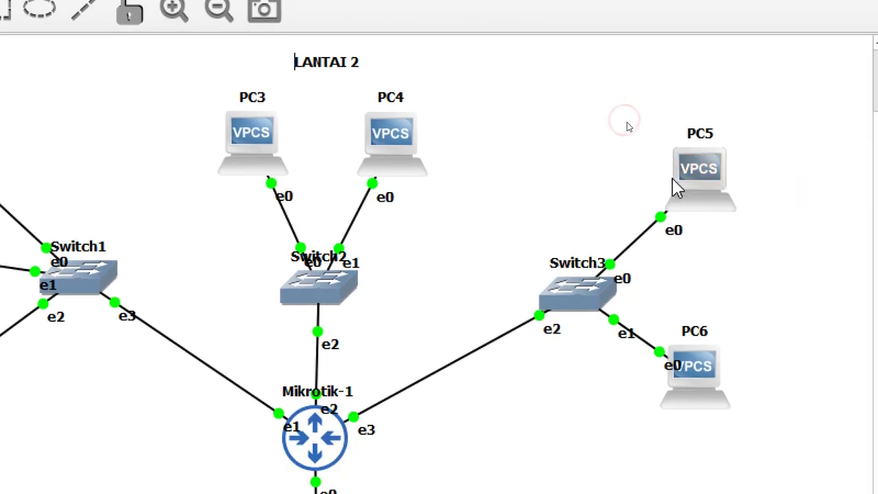
right_click(675, 181)
left_click(686, 217)
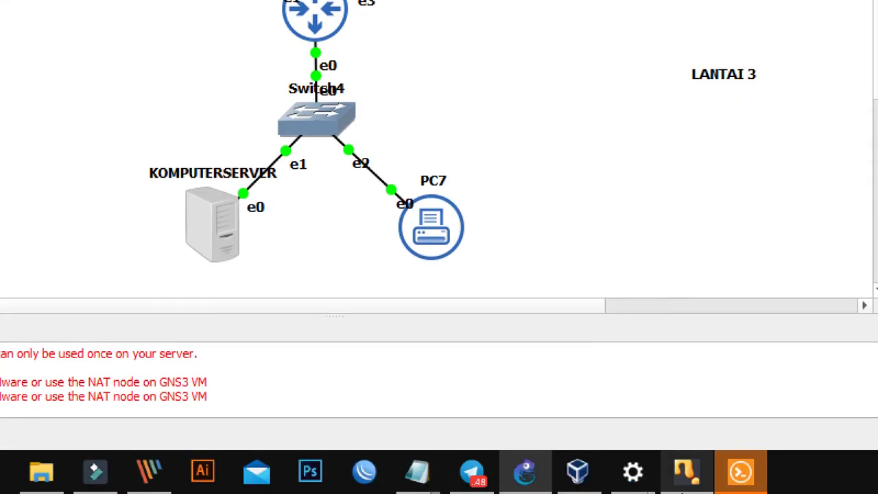
left_click(758, 479)
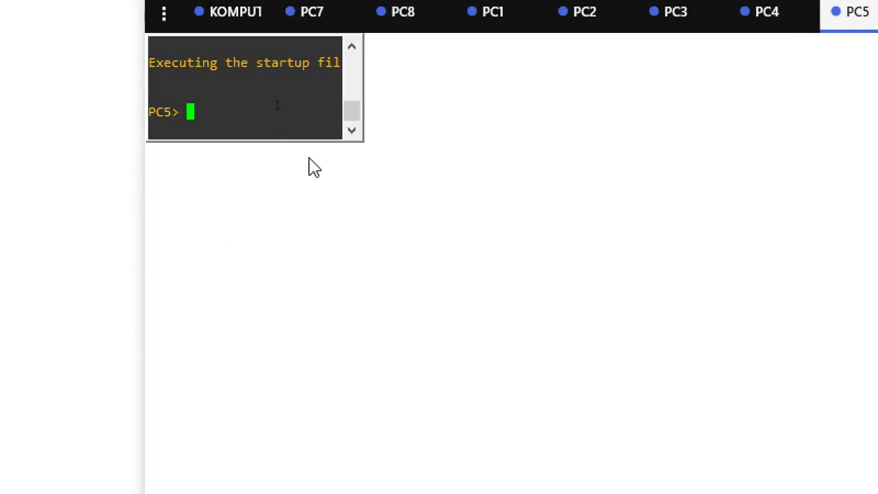
type("dhc")
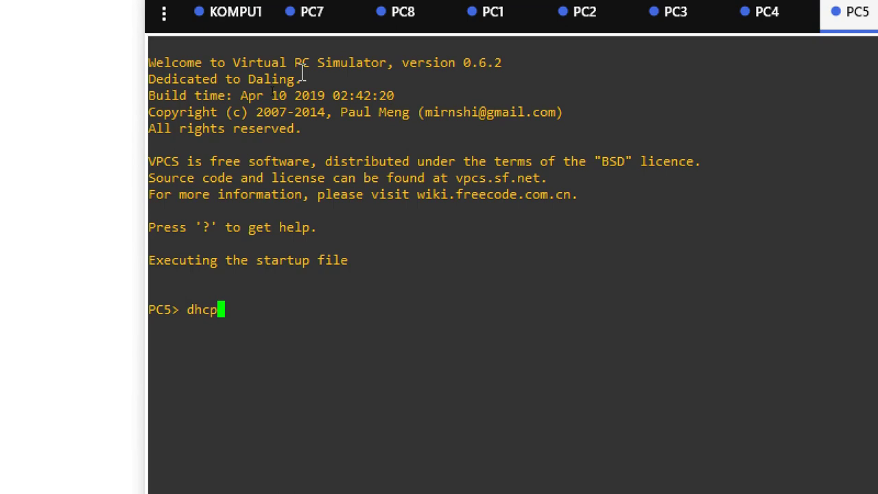
type("p")
key("Return")
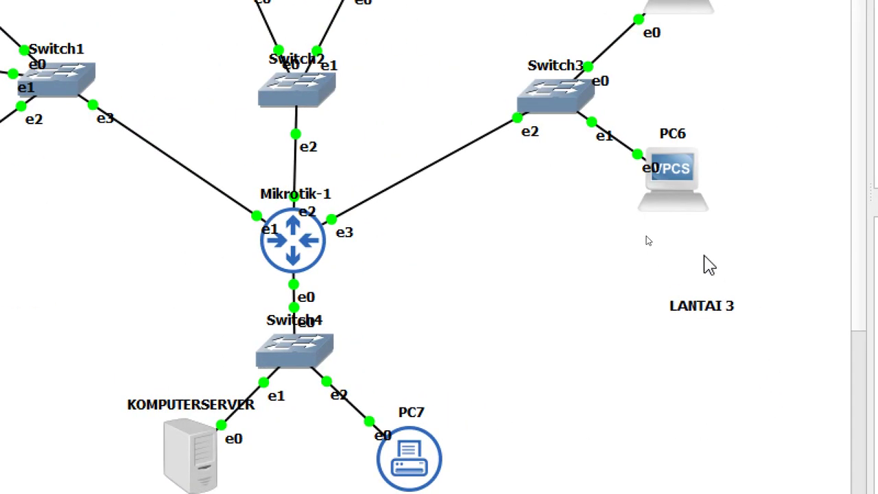
Step: Open PC6's console and run dhcp to lease 192.168.4.253/24 with gateway 192.168.4.1
right_click(679, 168)
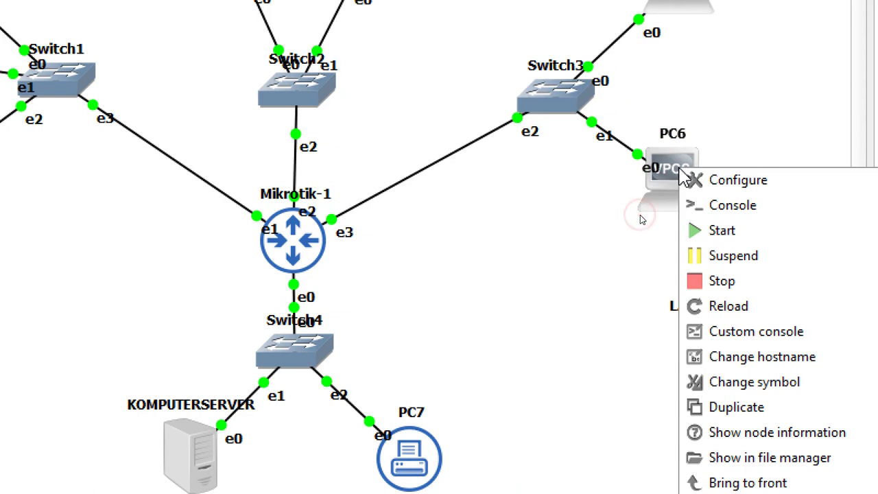
left_click(684, 206)
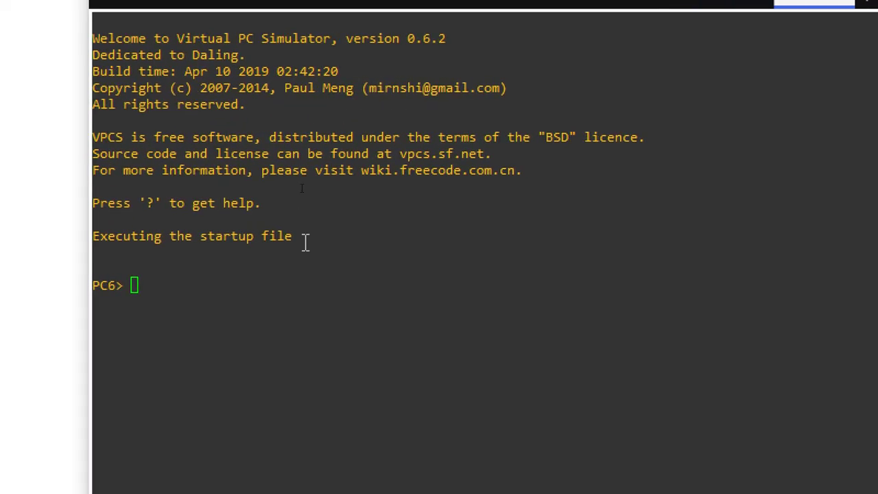
left_click(302, 187)
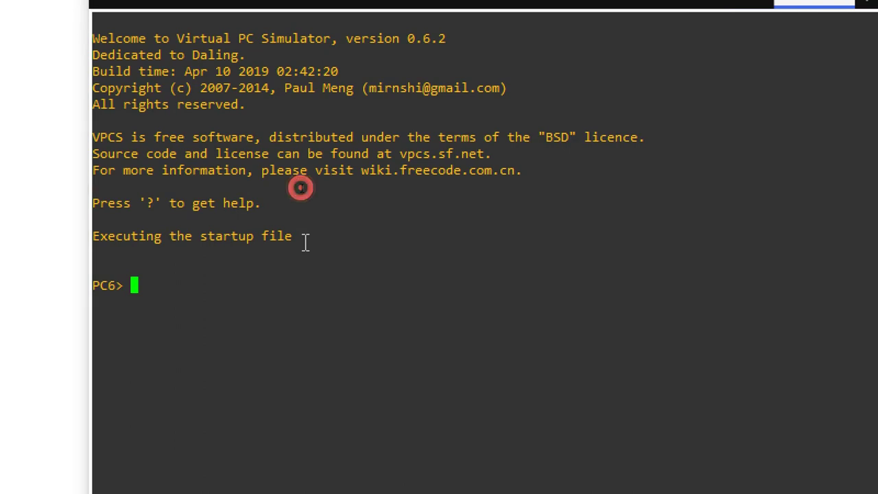
type("dhcp")
key("Return")
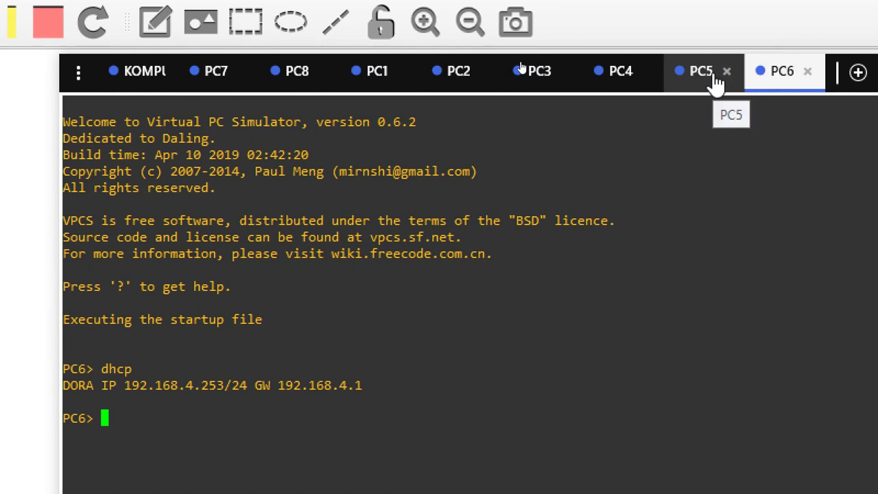
Step: Show PC5's IP configuration with show ip
left_click(716, 84)
type("sh")
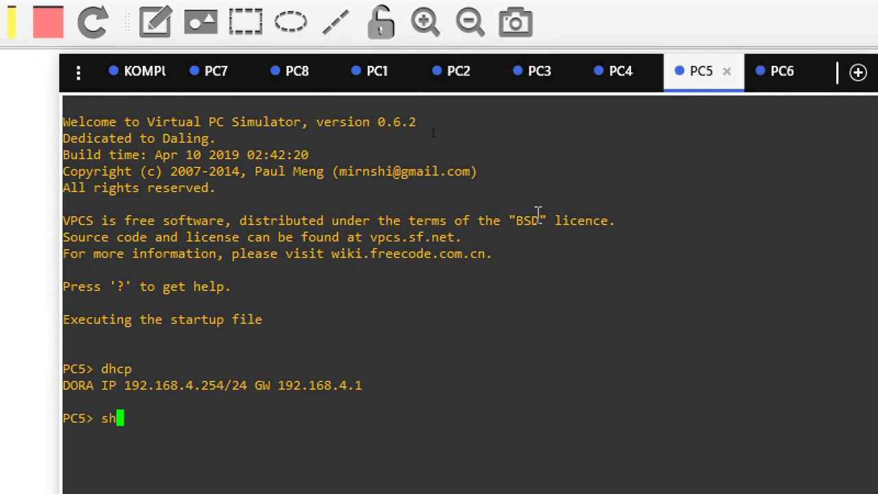
type("ow ip")
key("Return")
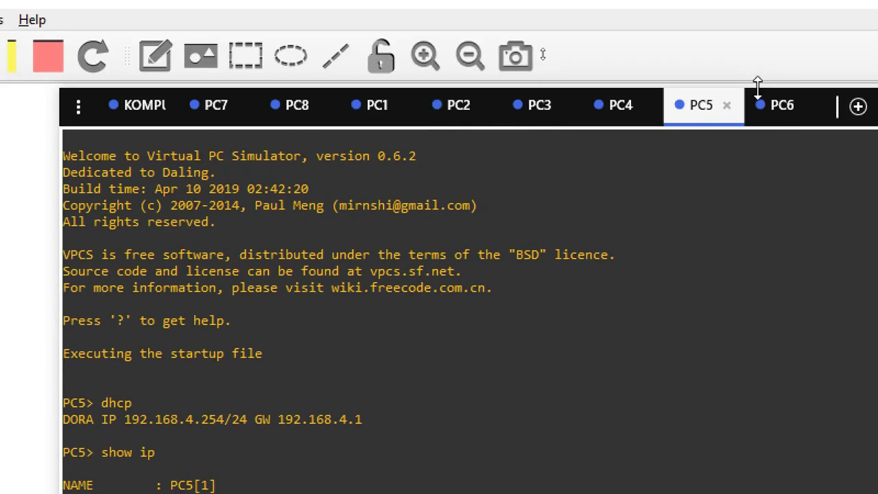
Step: Show PC6's IP settings and ping its gateway 192.168.4.1
left_click(782, 106)
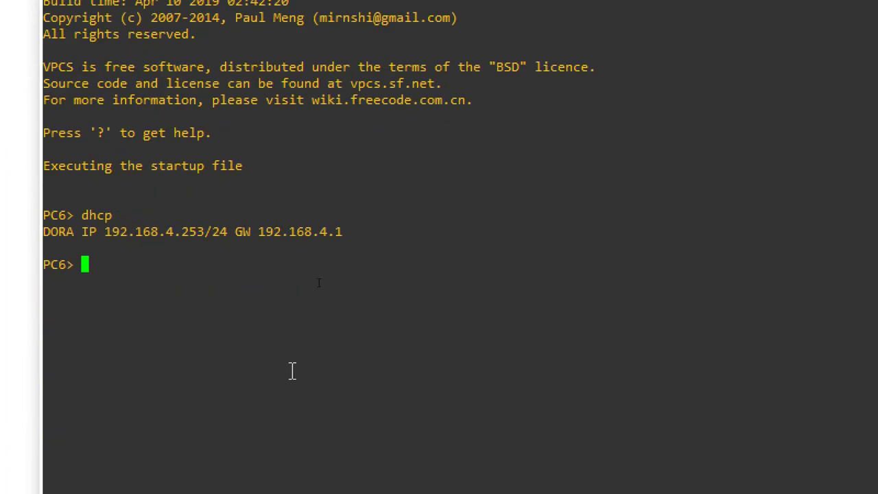
type("show ")
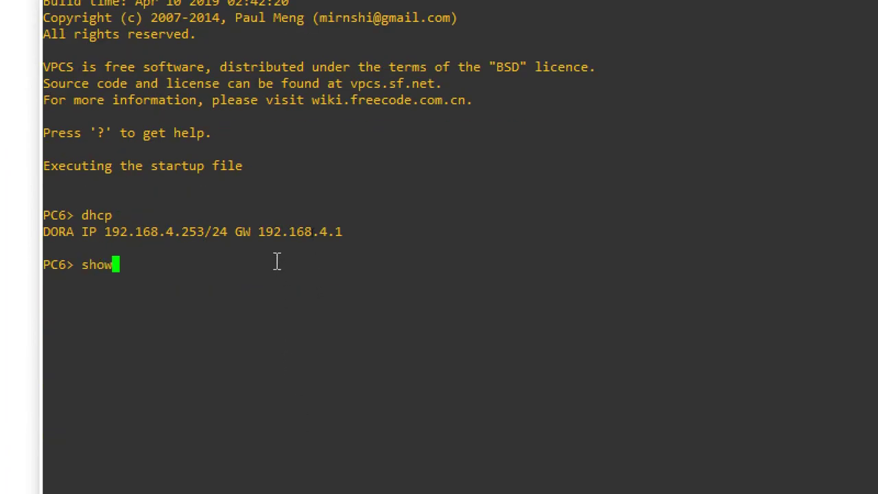
type("ip")
key("Return")
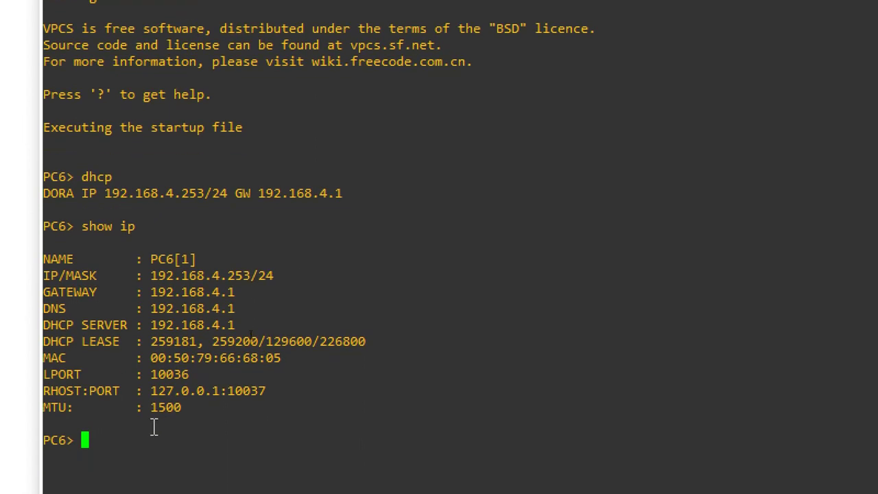
type("ping 192.168.4.1")
key("Return")
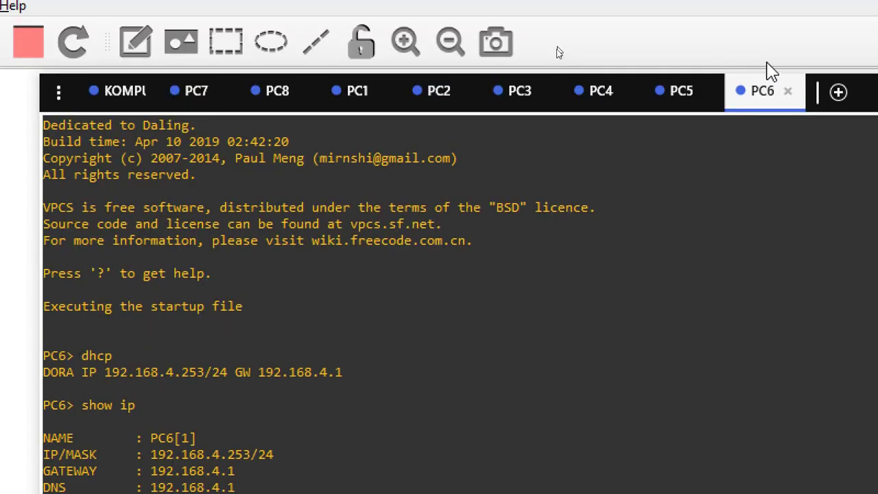
left_click(681, 93)
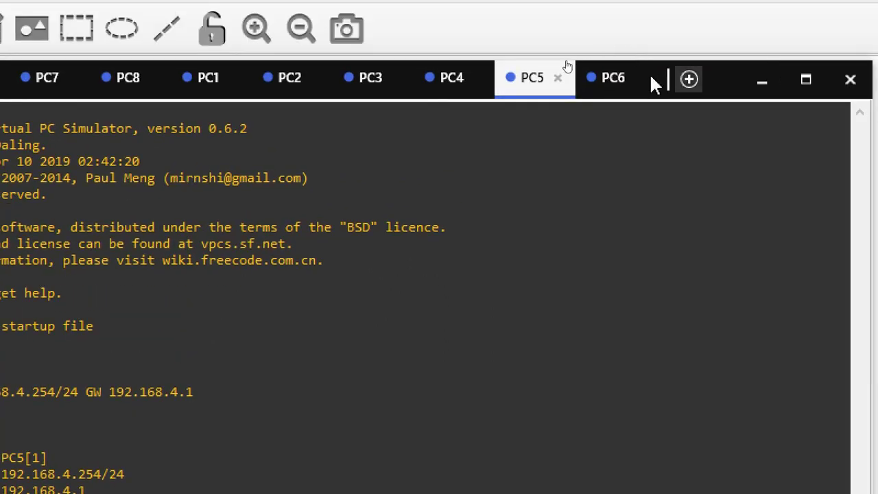
Step: From PC6's console, ping PC5 at 192.168.4.254
left_click(622, 81)
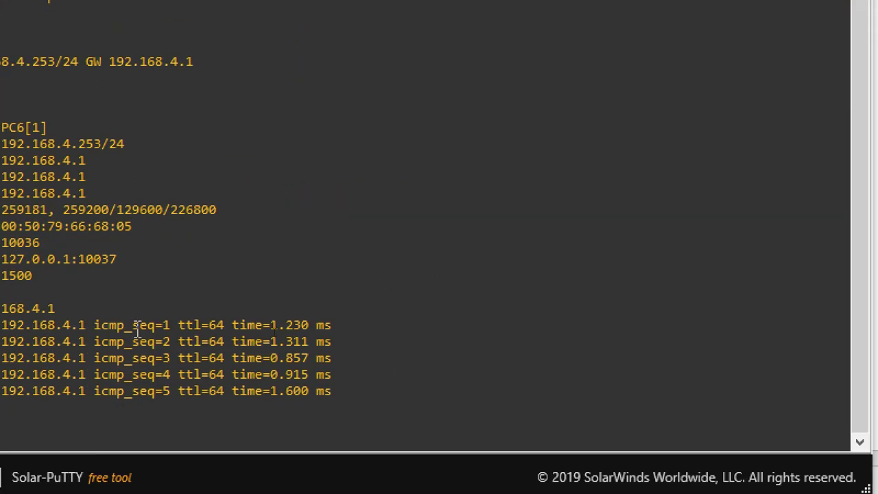
type("pi")
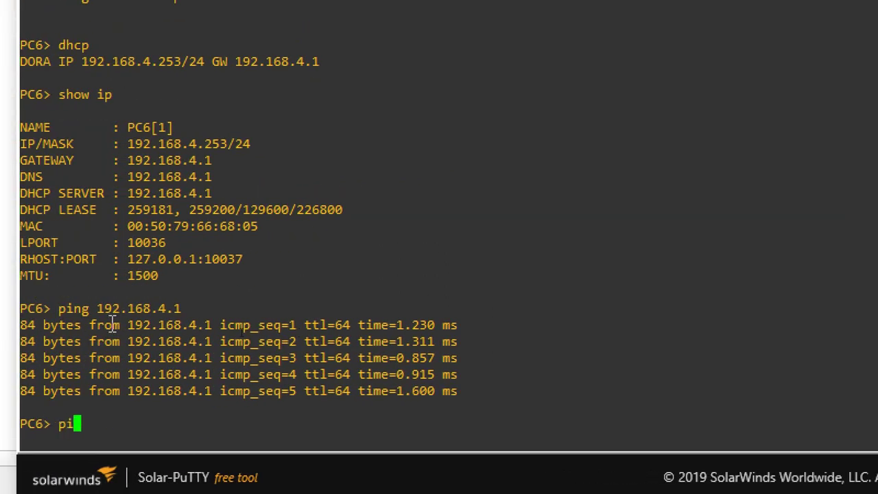
type("ng 192.168.")
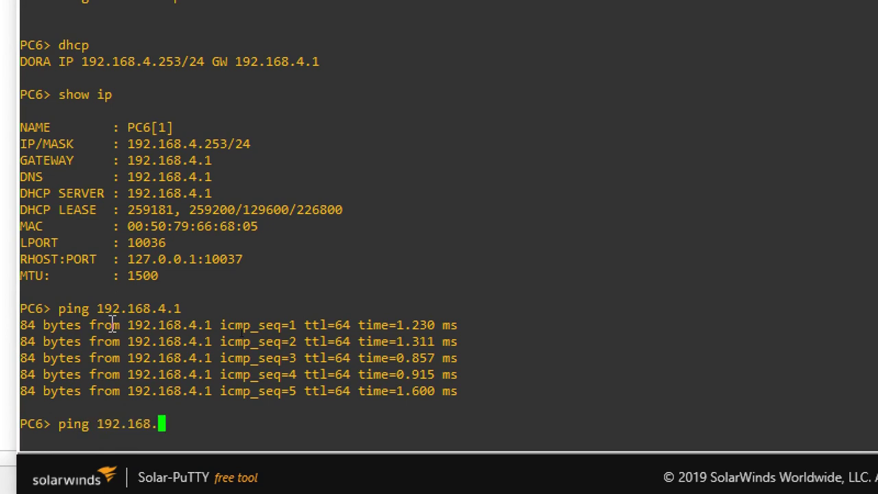
type("4.43")
key("Return")
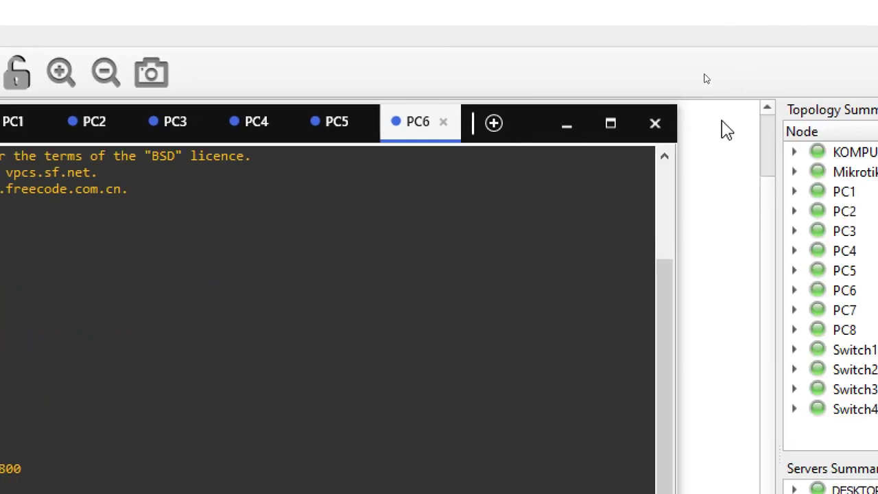
left_click(725, 130)
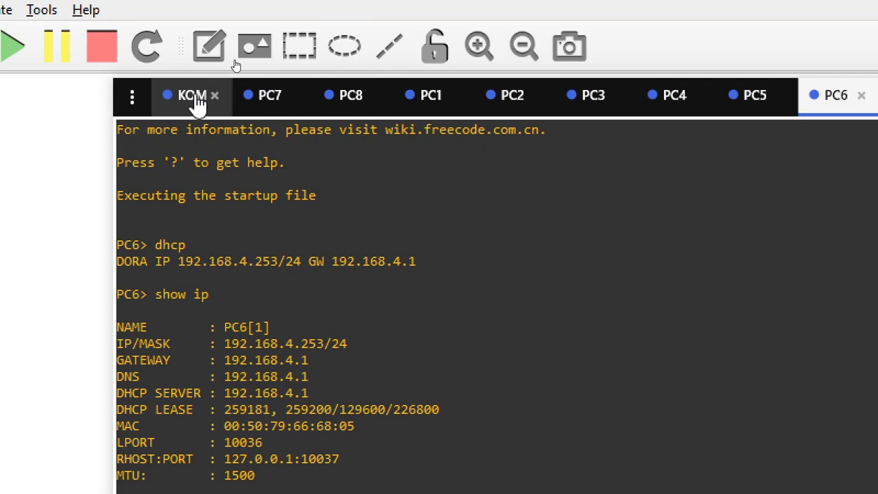
Step: From KOMPUTERSERVER, ping PC6 at 192.168.4.253 and PC5 at 192.168.4.254 twice
left_click(196, 103)
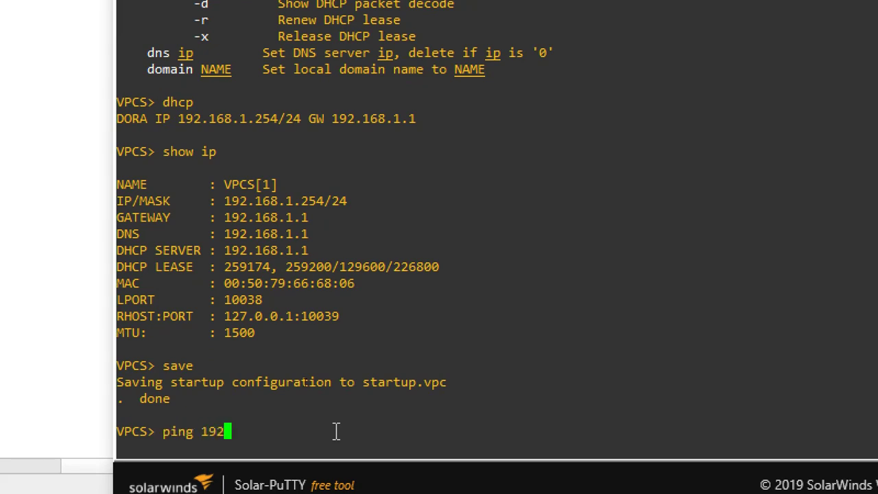
type("ping 192.168.4.253")
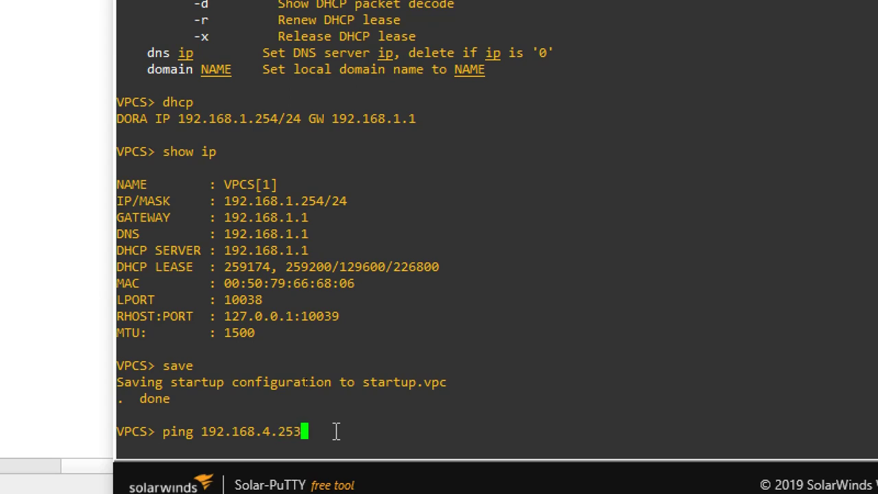
key("Return")
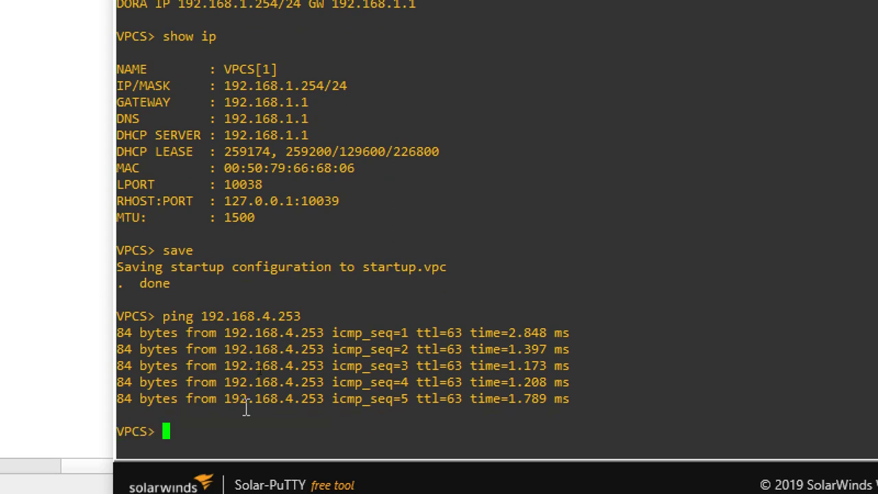
key("Up")
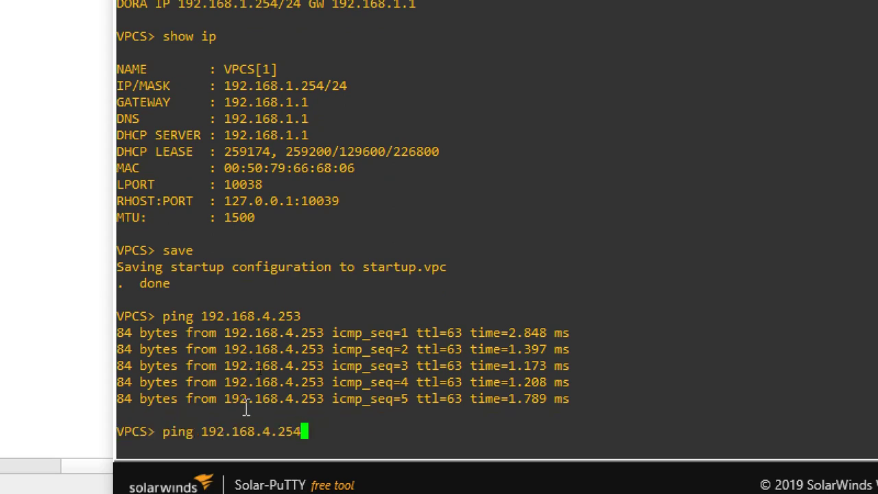
key("Return")
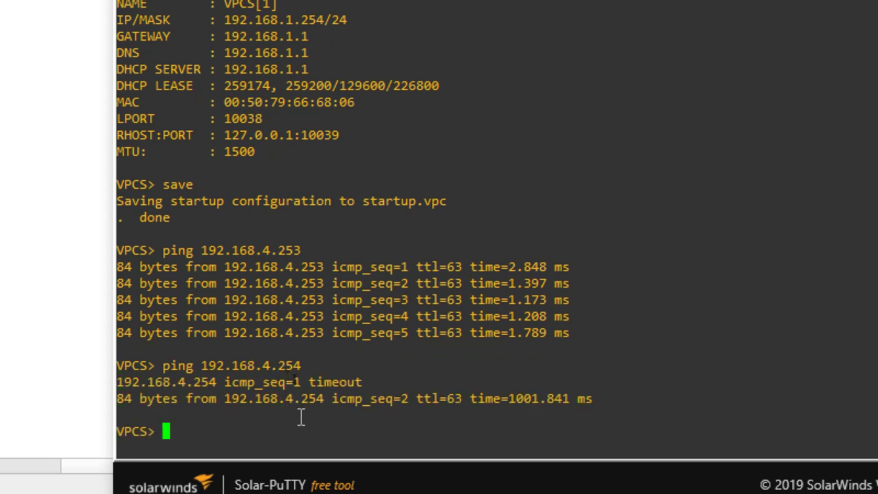
key("Up")
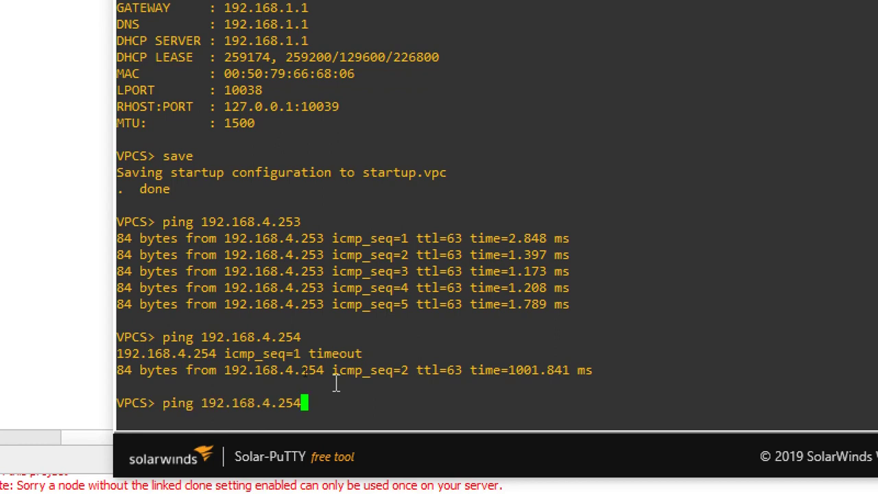
key("Return")
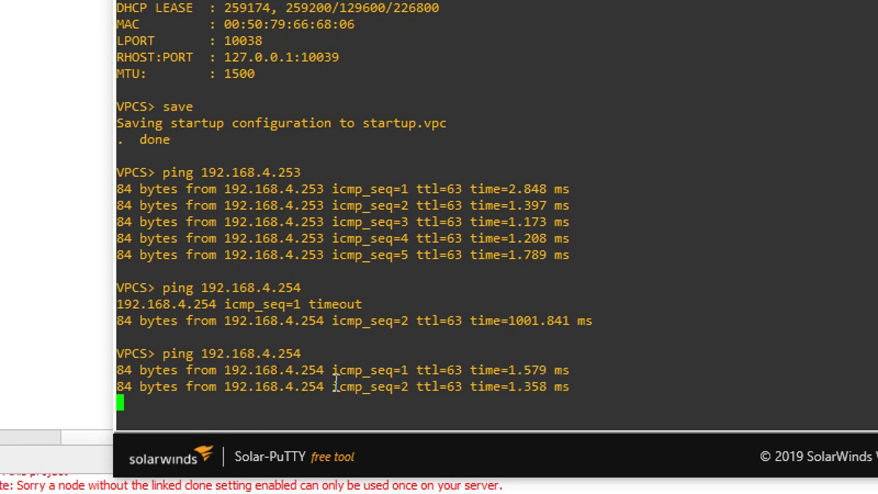
left_click(96, 300)
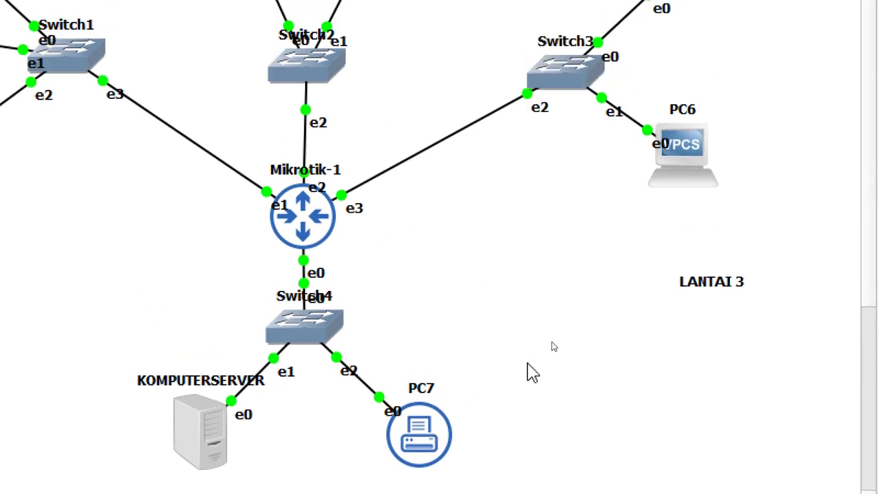
Step: Run save in PC7's console to store its 192.168.1.253 DHCP setup
scroll(521, 369, "down", 1)
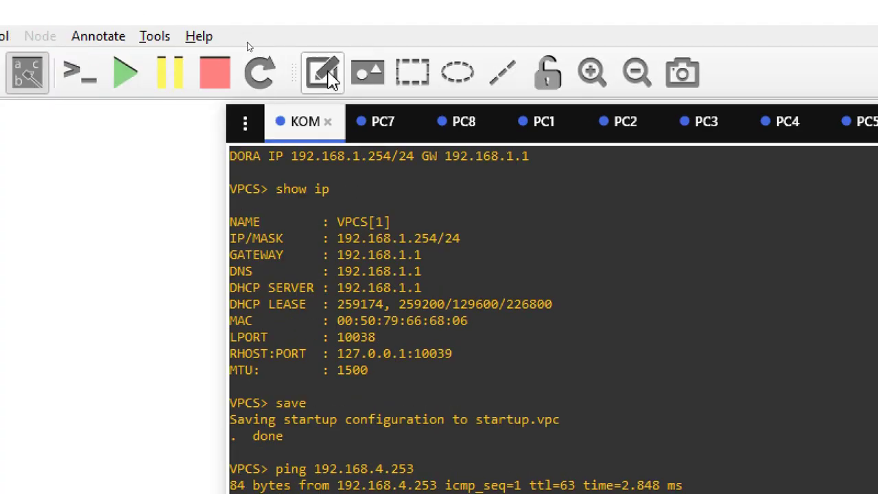
left_click(382, 121)
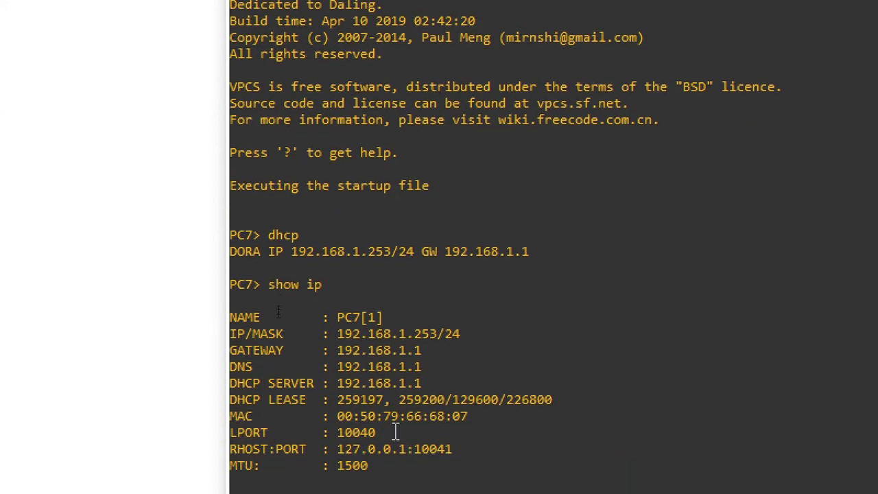
type("save")
key("Return")
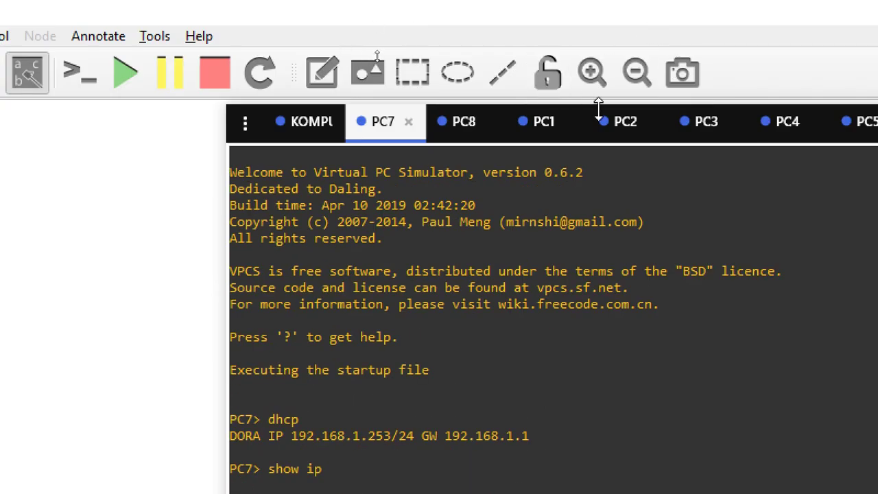
Step: From PC1's console, ping PC7 at 192.168.1.253 twice
left_click(542, 127)
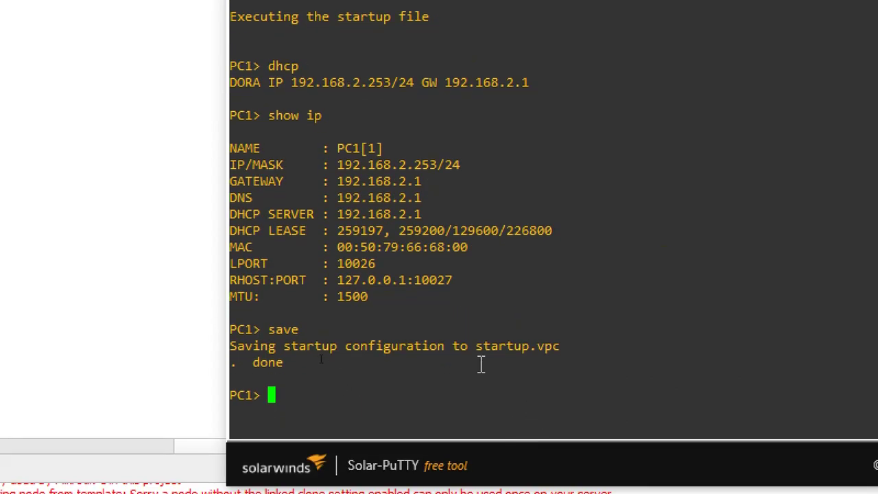
type("ping 192.16")
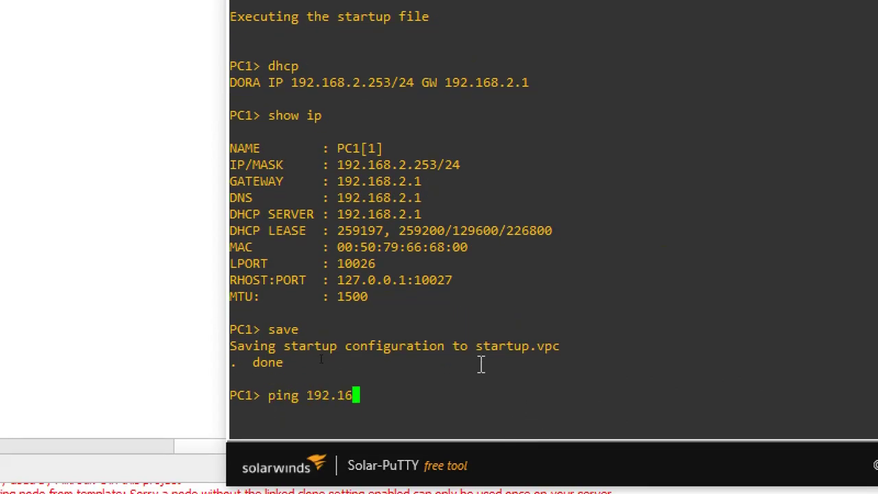
type("8.1.253")
key("Return")
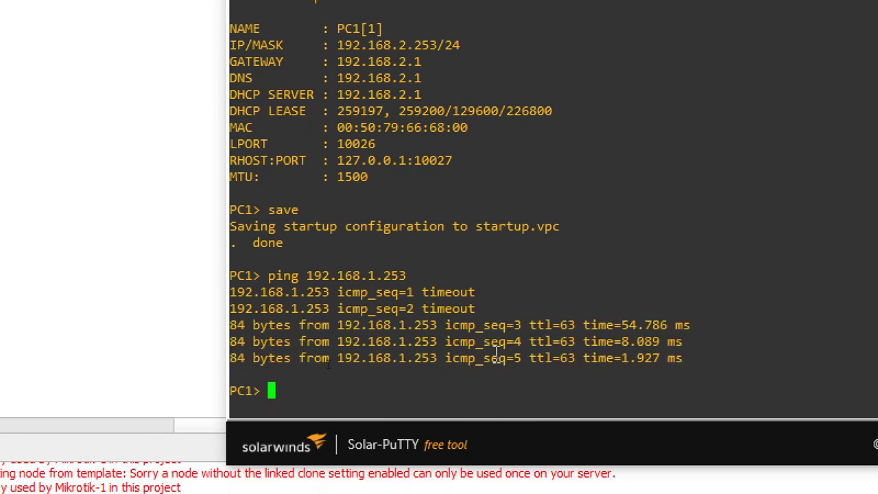
key("Up")
key("Return")
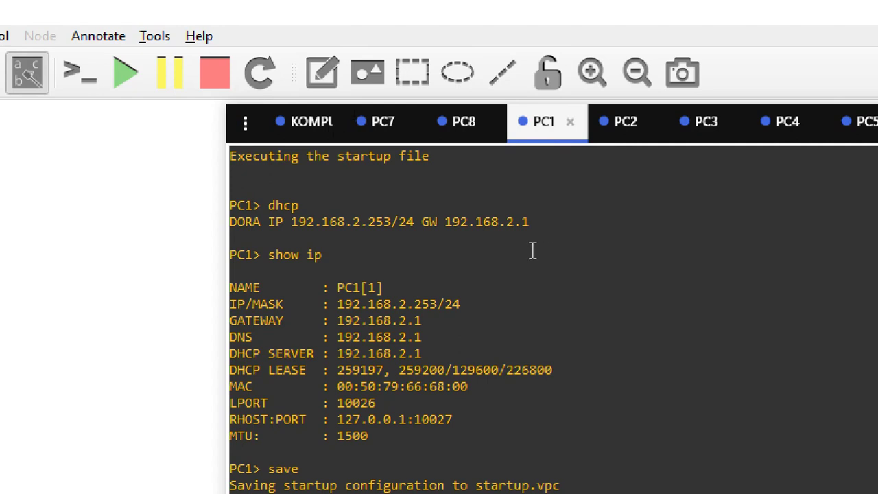
left_click(196, 293)
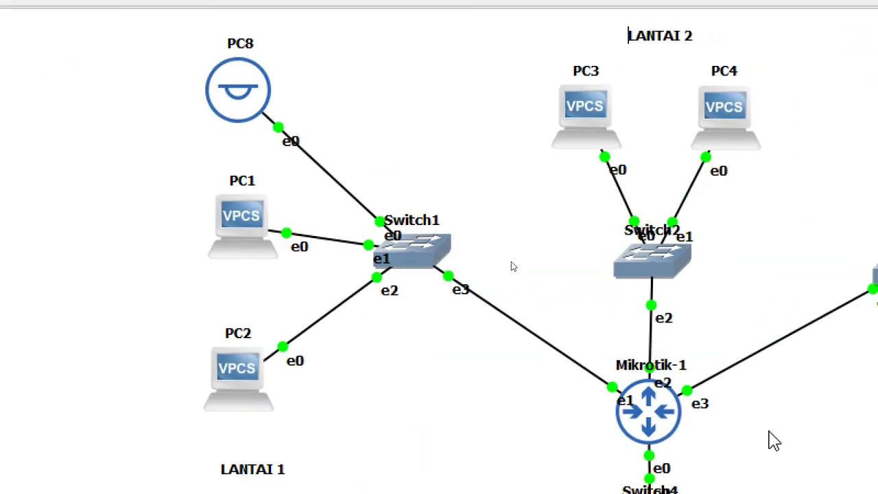